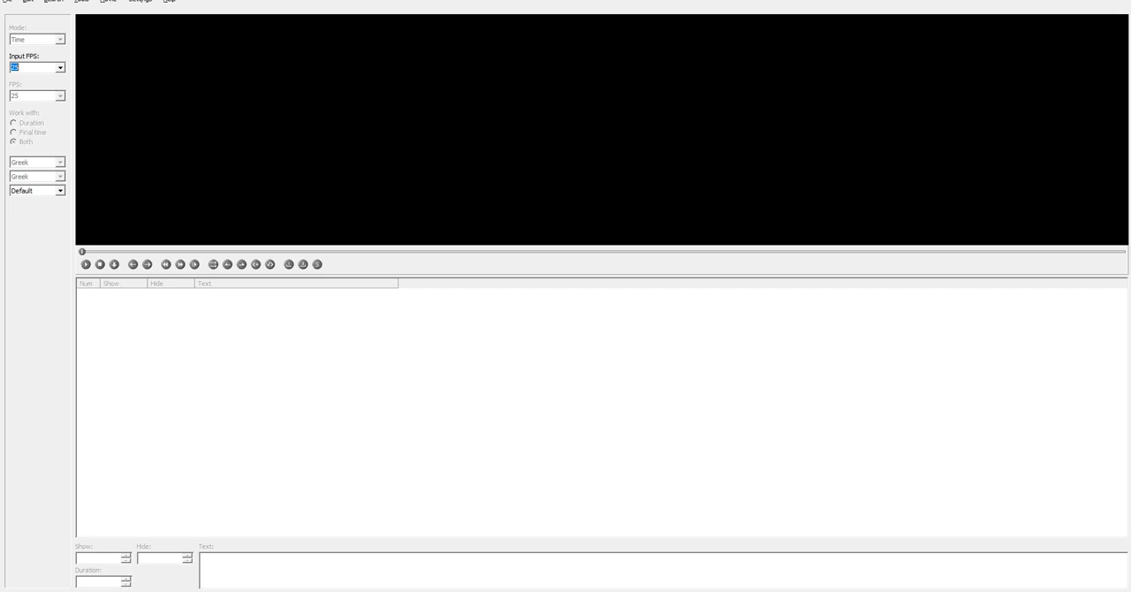
# Open the video Hotel_xvid.avi from the SW Session folder, keeping the file type filter on all supported files
pyautogui.click(108, 1)
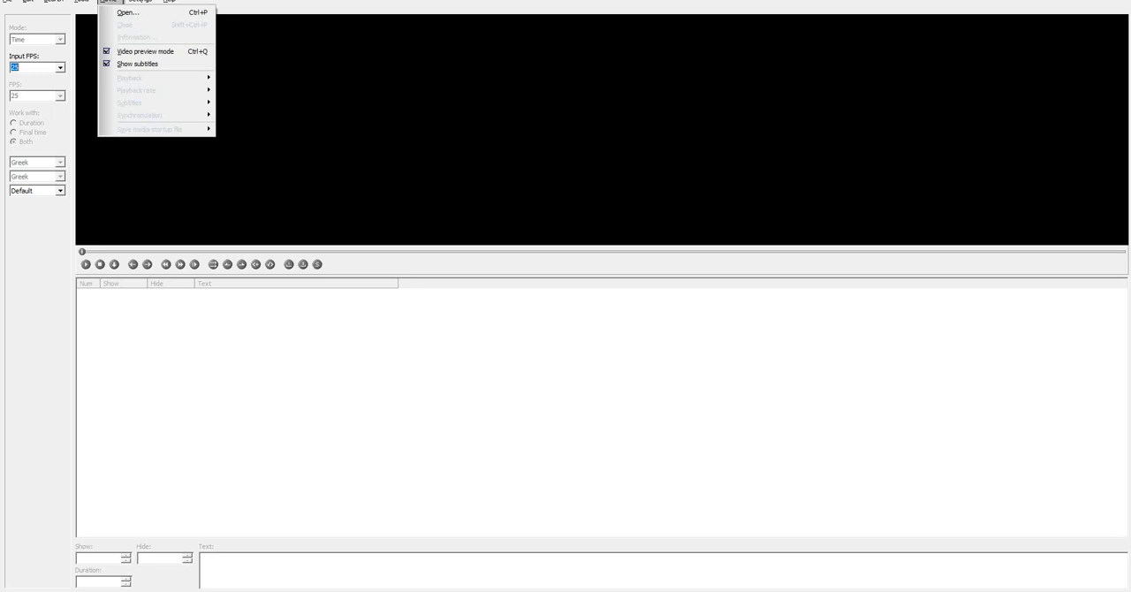
pyautogui.click(128, 13)
pyautogui.click(100, 123)
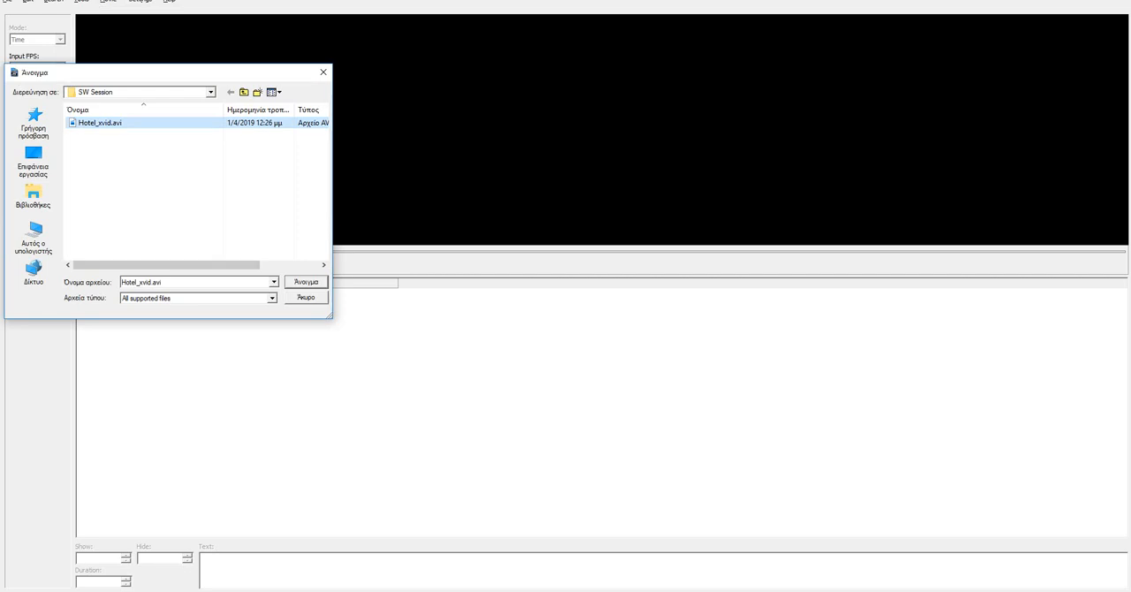
pyautogui.click(272, 298)
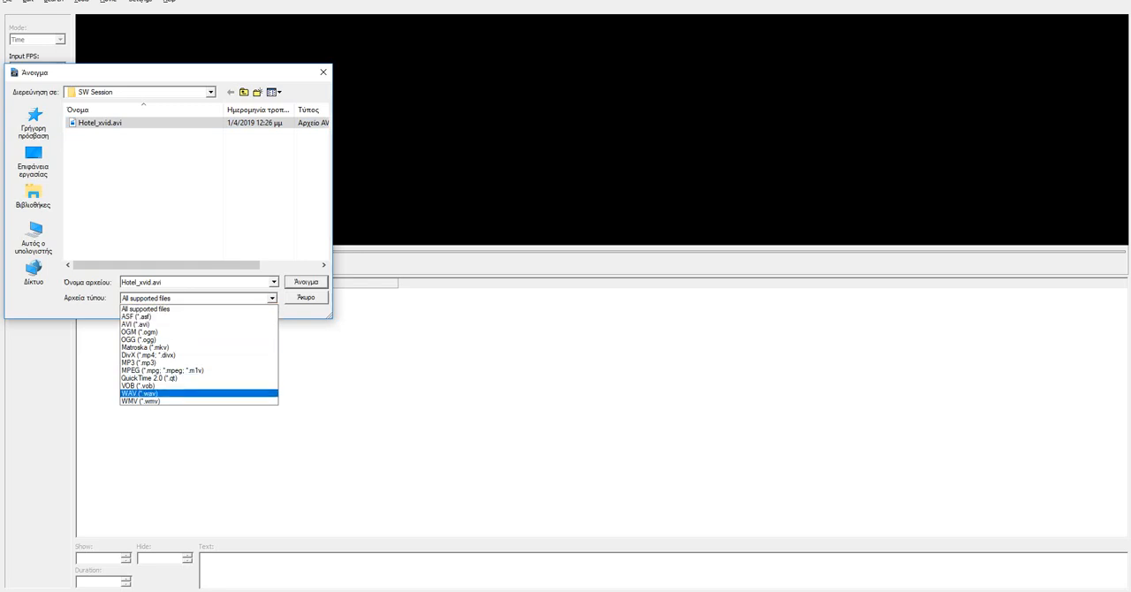
pyautogui.click(167, 309)
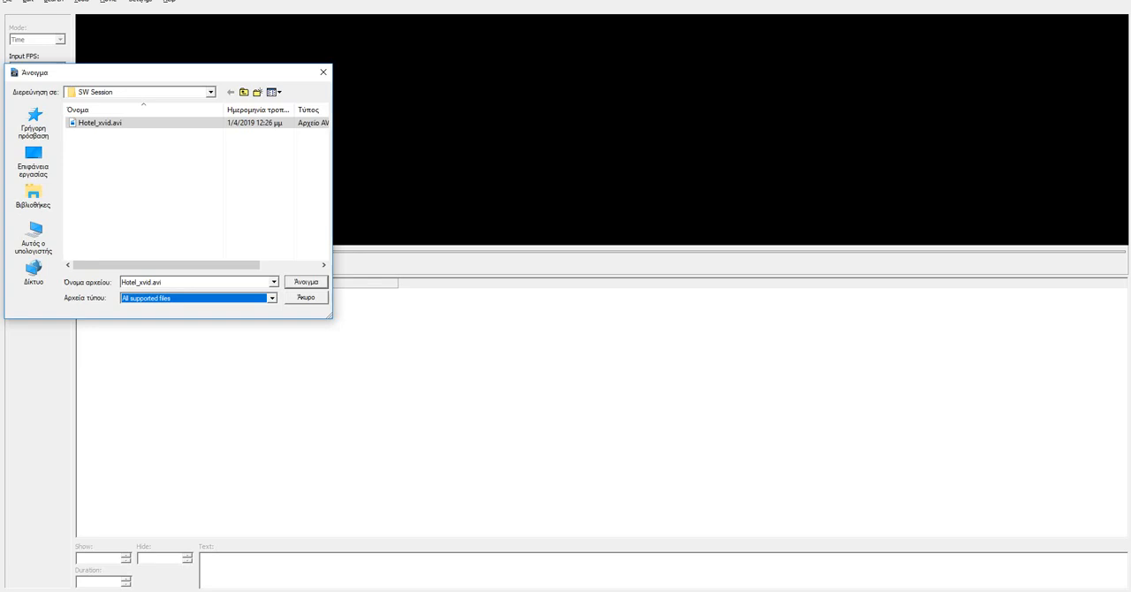
pyautogui.click(272, 298)
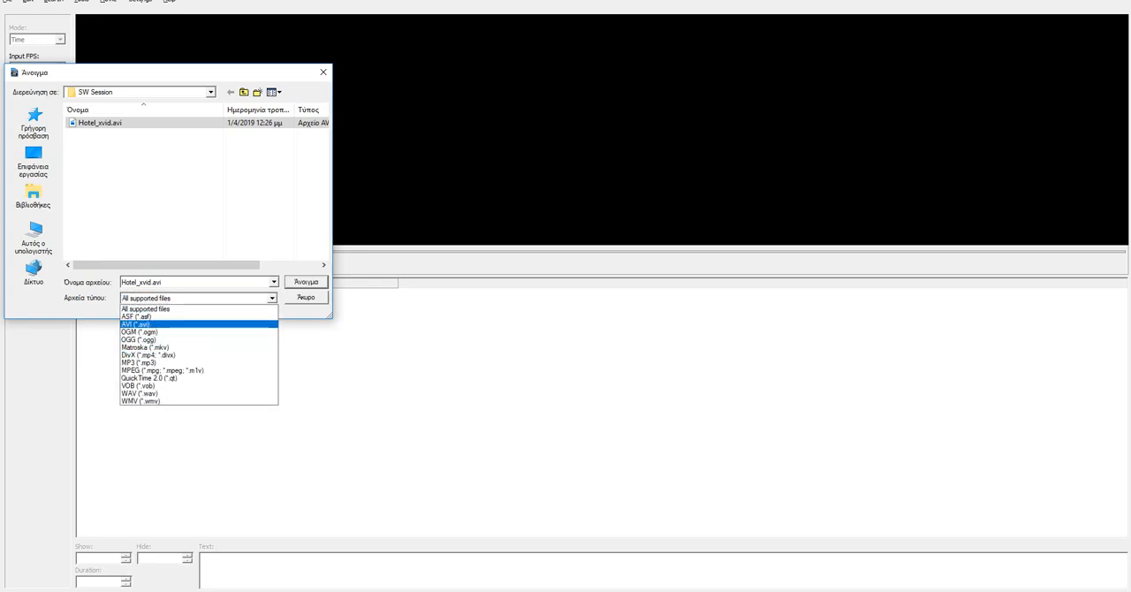
pyautogui.click(168, 309)
pyautogui.click(100, 123)
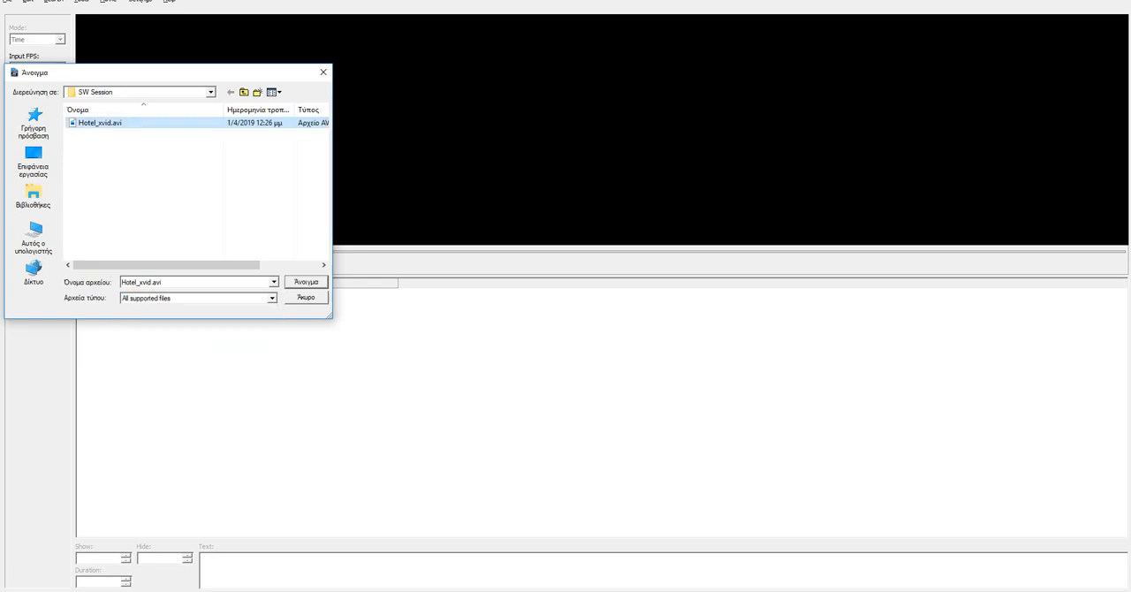
pyautogui.click(306, 282)
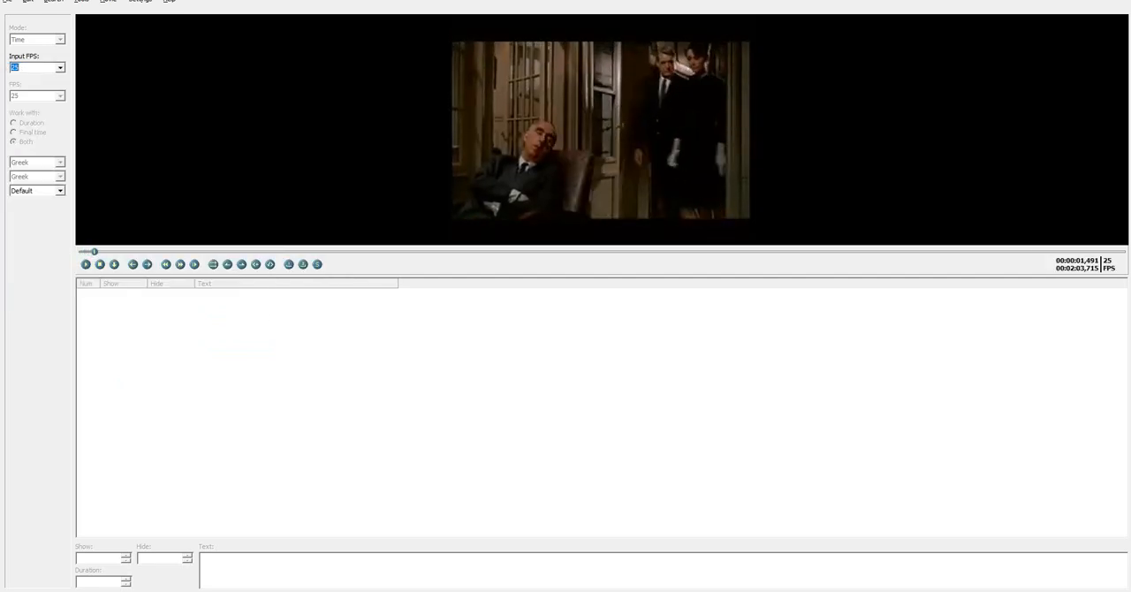
# Stop the video playback and create a new subtitle file
pyautogui.click(99, 264)
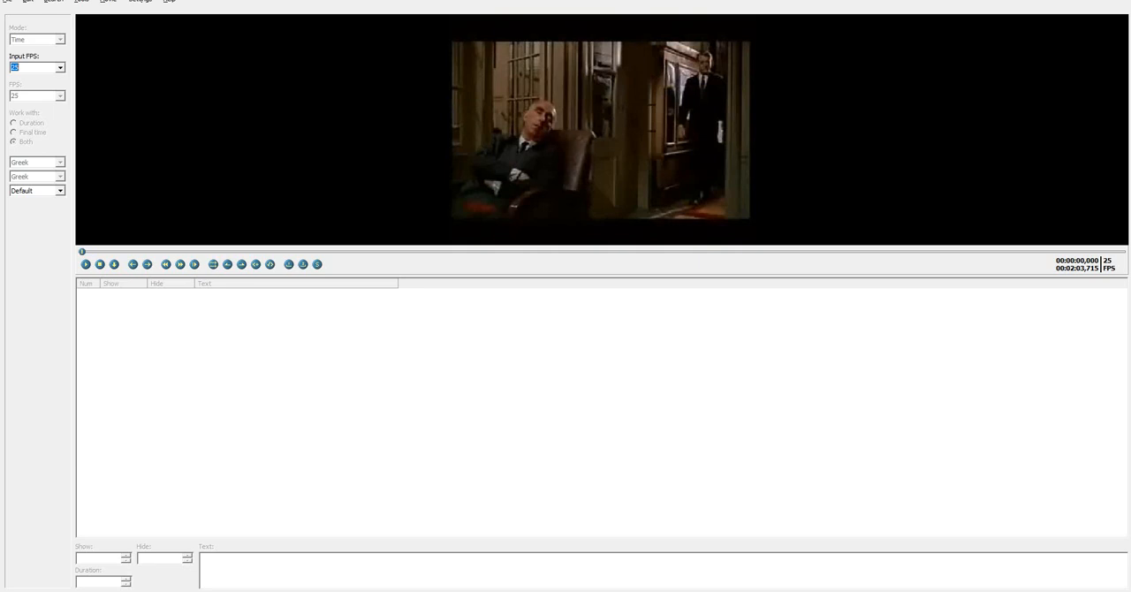
pyautogui.click(7, 1)
pyautogui.click(40, 13)
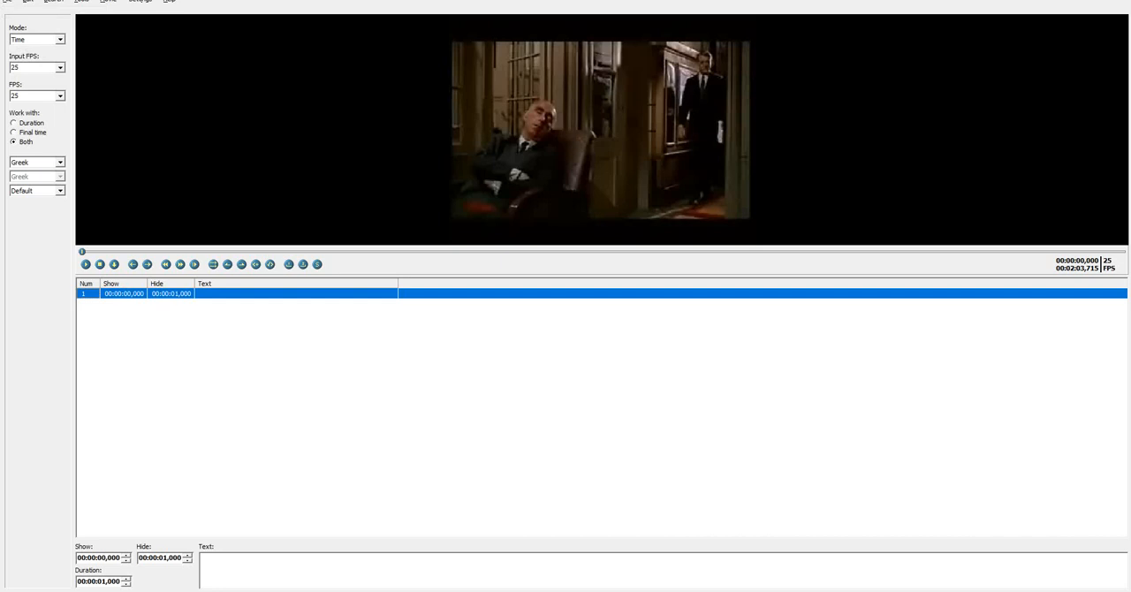
# Apply subtitle duration limits with a maximum of 6000 milliseconds and a minimum of 1000 milliseconds
pyautogui.click(28, 2)
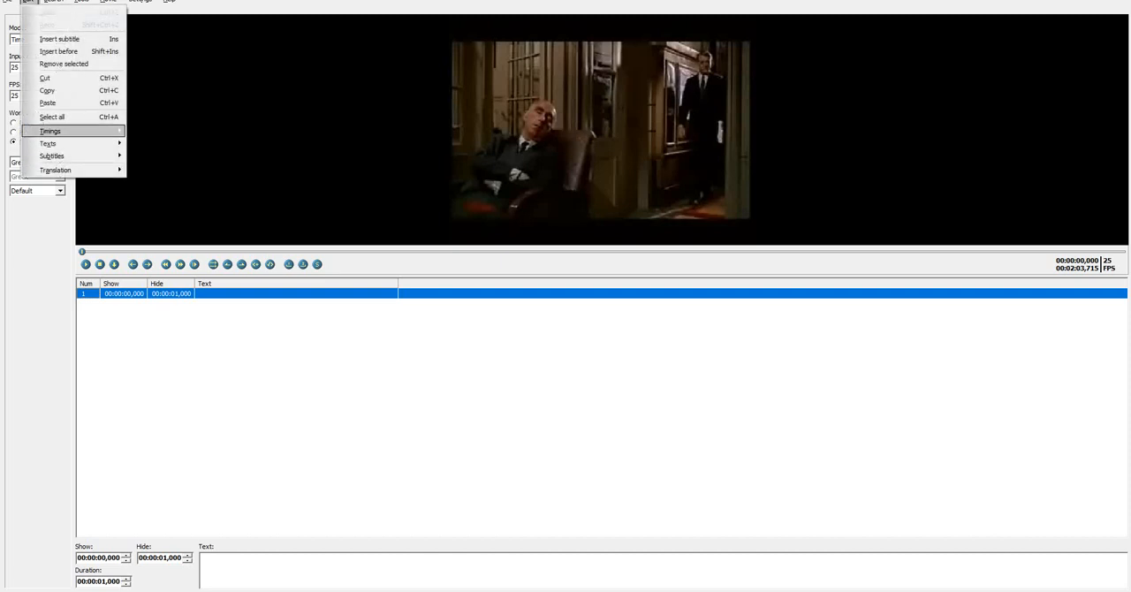
pyautogui.moveTo(51, 130)
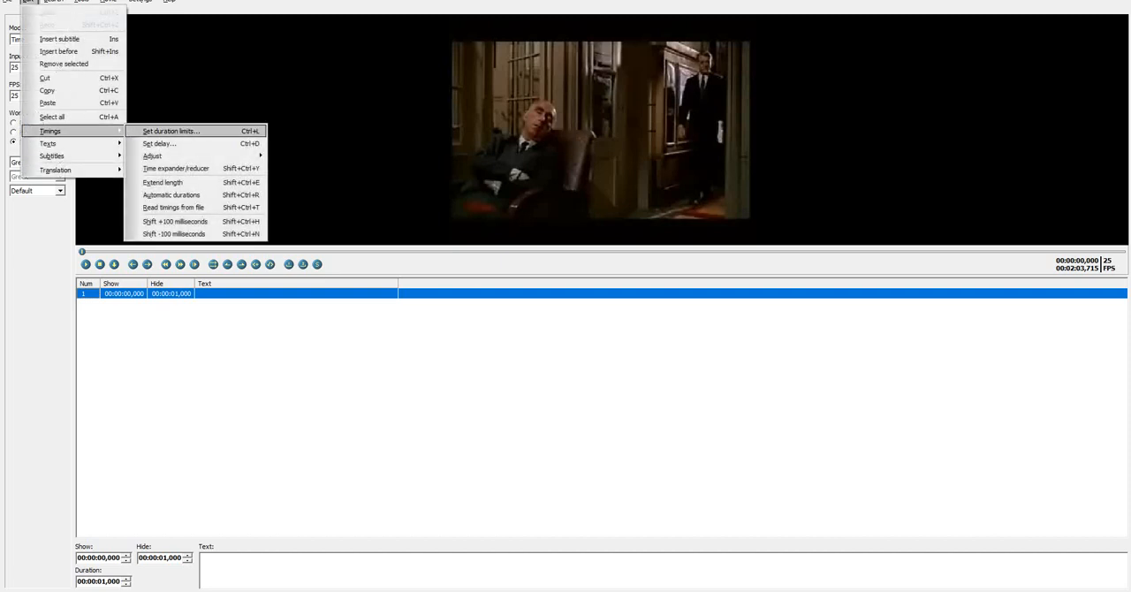
pyautogui.click(171, 131)
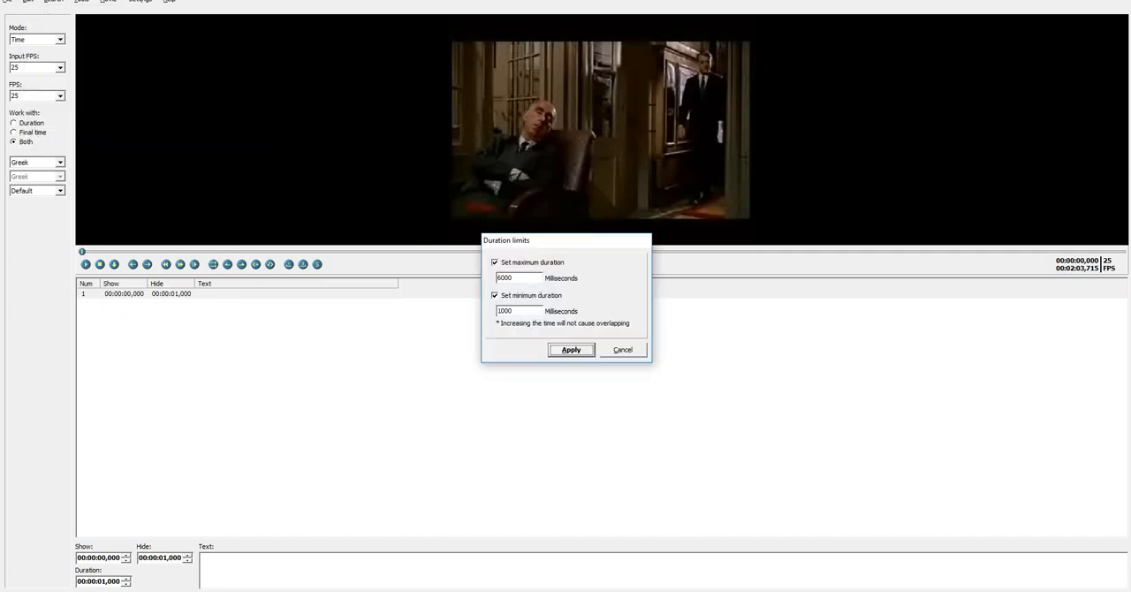
pyautogui.moveTo(516, 278); pyautogui.dragTo(494, 278)
pyautogui.click(515, 311)
pyautogui.moveTo(515, 311); pyautogui.dragTo(495, 311)
pyautogui.press('Return')
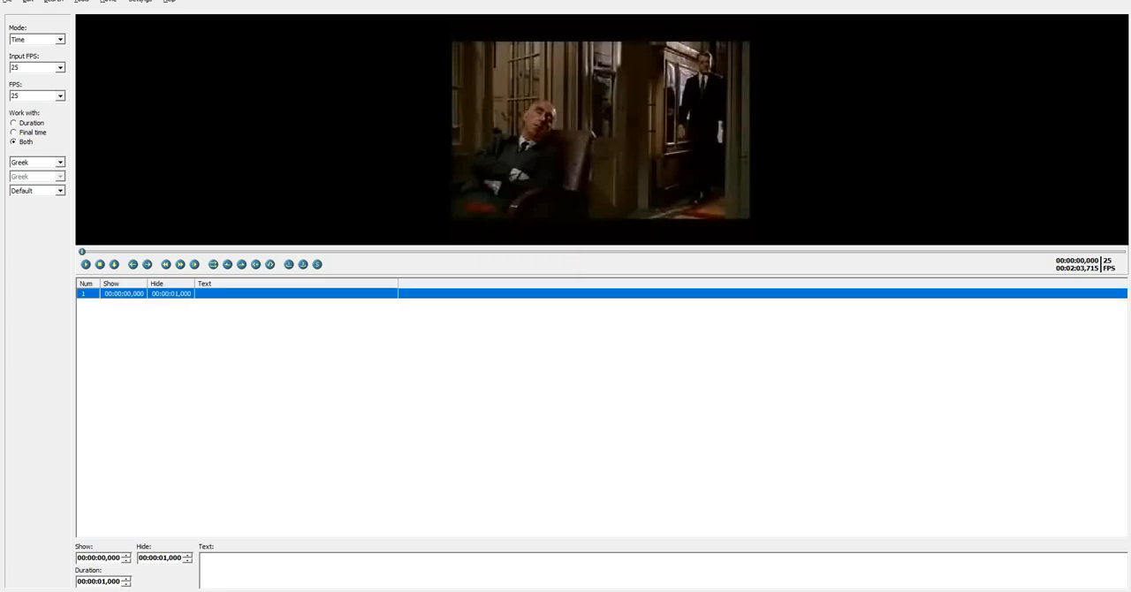
# Set the smart line adjust in the advanced general settings to two lines if longer than 39 characters
pyautogui.click(140, 1)
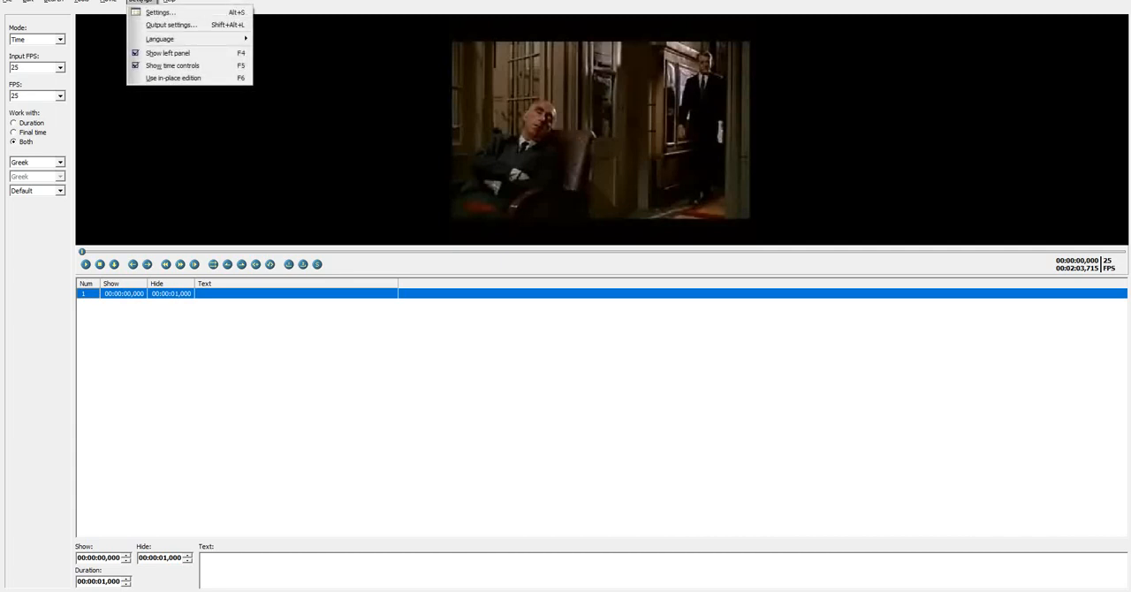
pyautogui.click(161, 12)
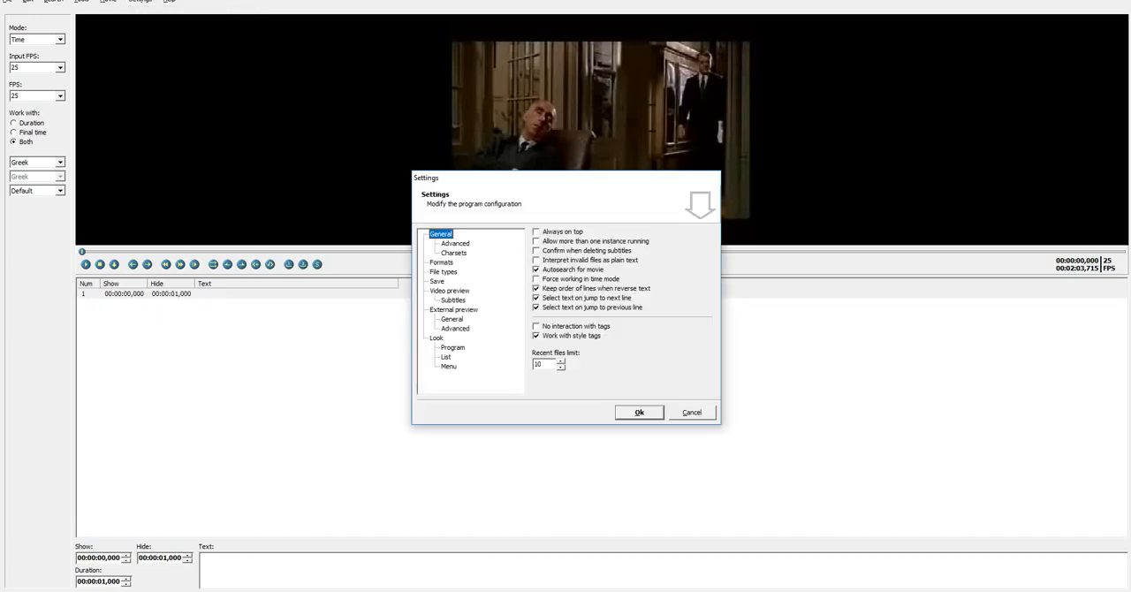
pyautogui.click(456, 243)
pyautogui.press('Tab')
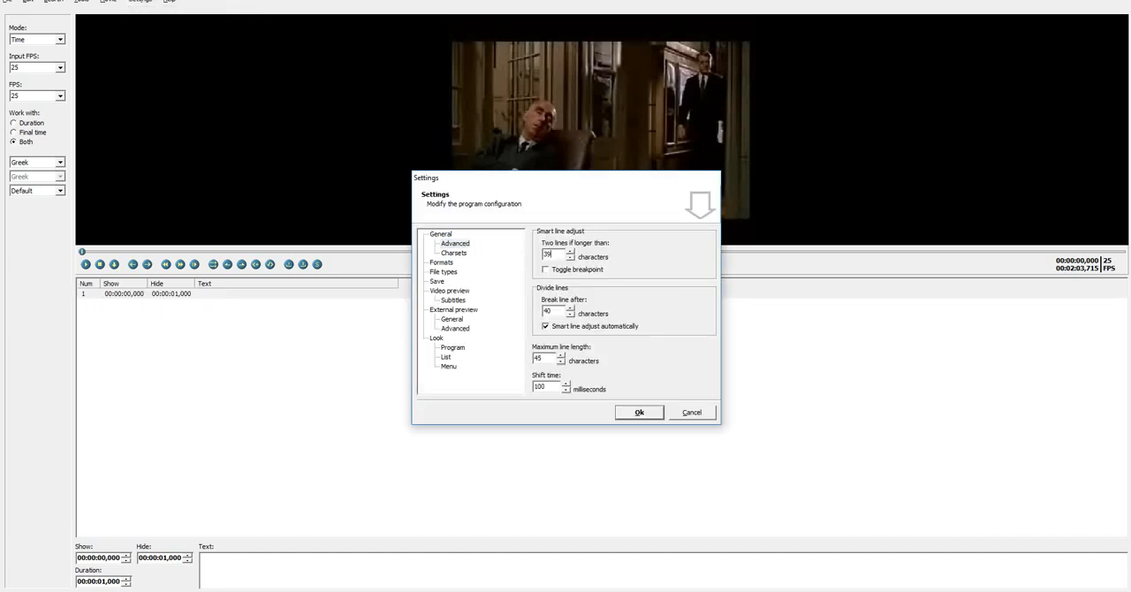
pyautogui.write('39')
pyautogui.press('Return')
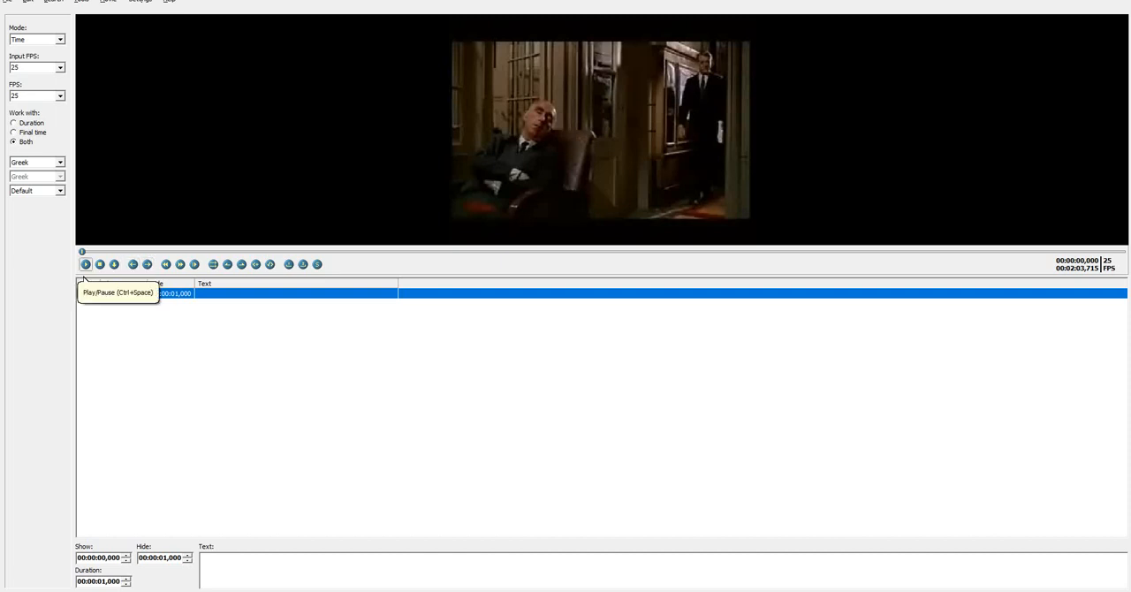
# Preview the opening of the video, return to the first subtitle and insert a second subtitle after it
pyautogui.click(86, 265)
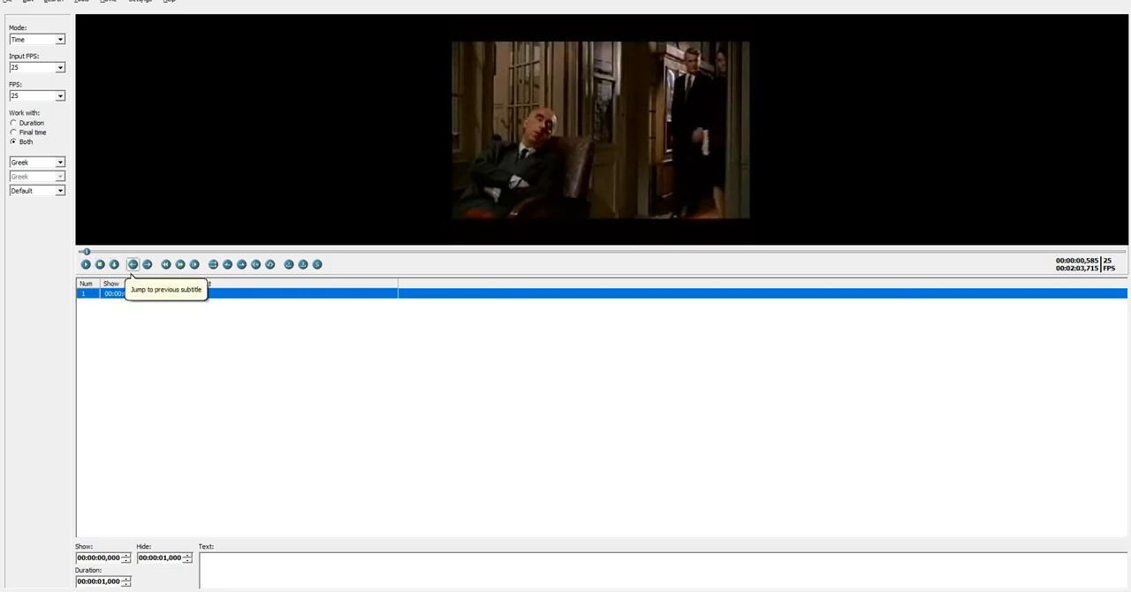
pyautogui.click(133, 264)
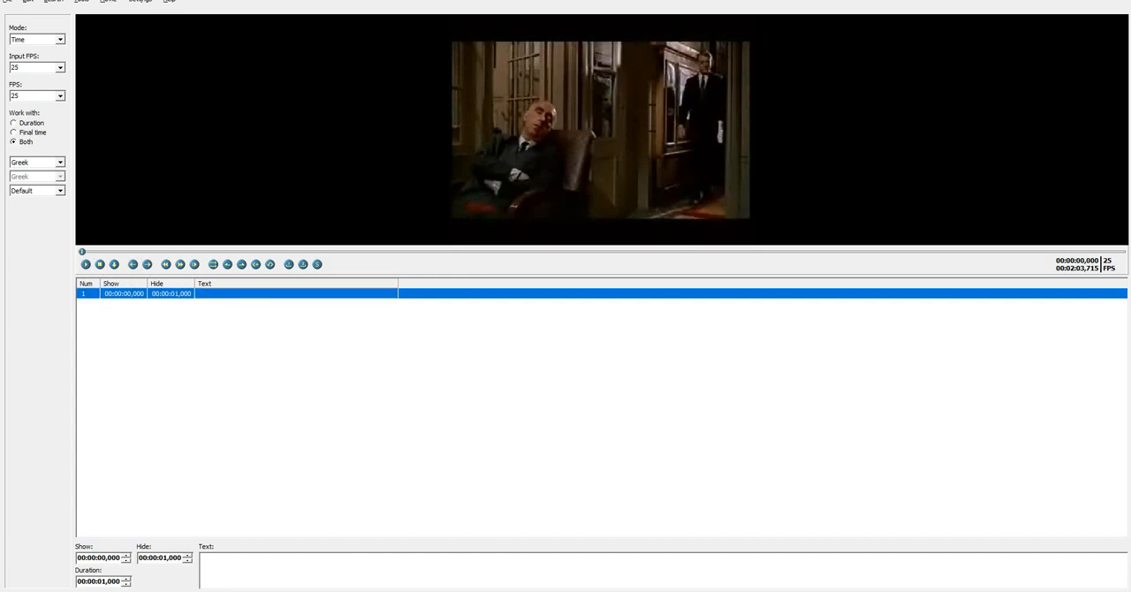
pyautogui.press('Insert')
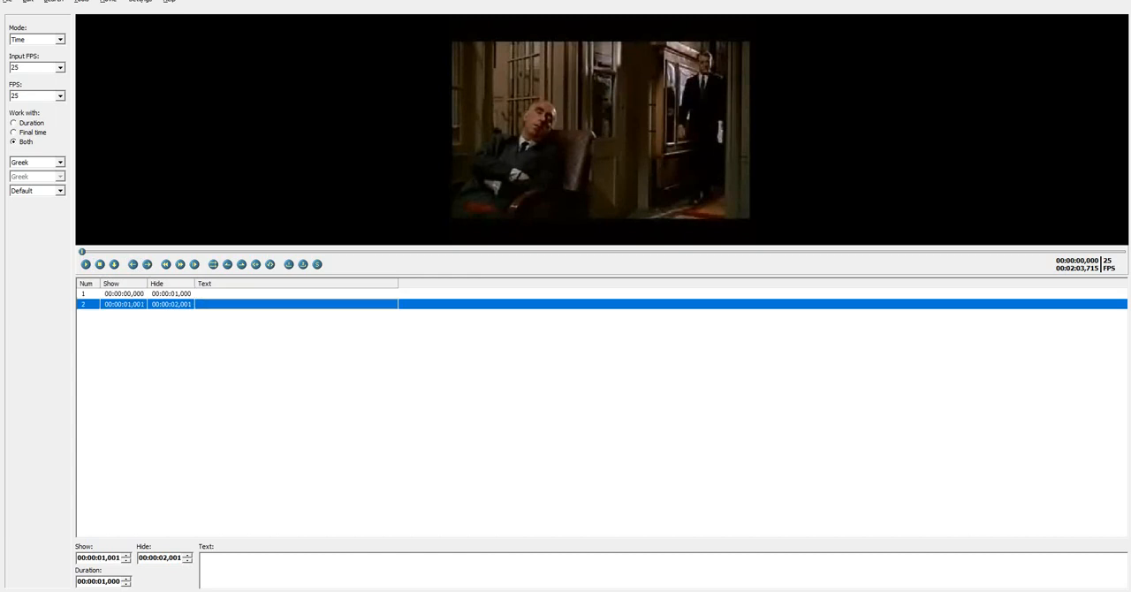
# Set the second subtitle's show time to 00:00:07,653 and its hide time to 00:00:08,397 from the video position
pyautogui.click(145, 252)
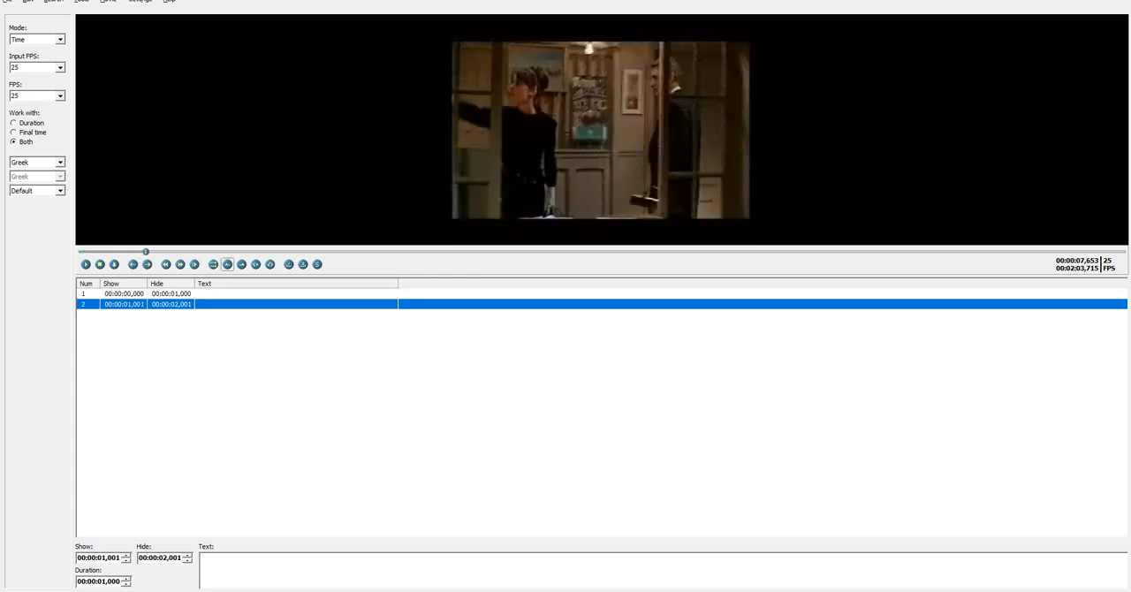
pyautogui.click(227, 265)
pyautogui.click(86, 264)
pyautogui.click(85, 264)
pyautogui.click(242, 264)
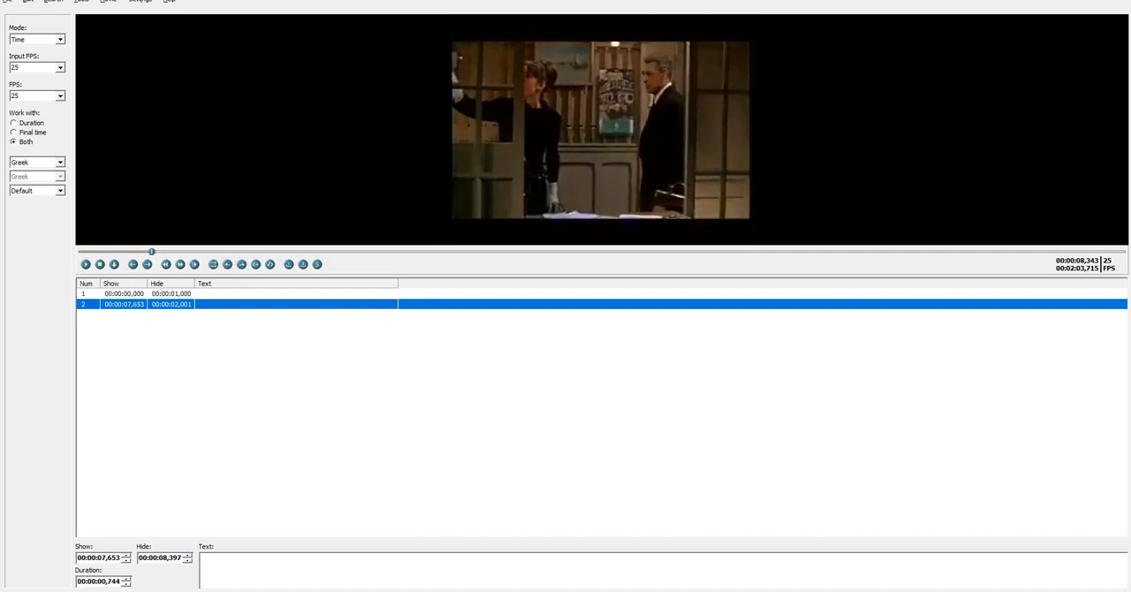
# Jump the video back and forth between the two subtitles and delete the second subtitle
pyautogui.click(141, 293)
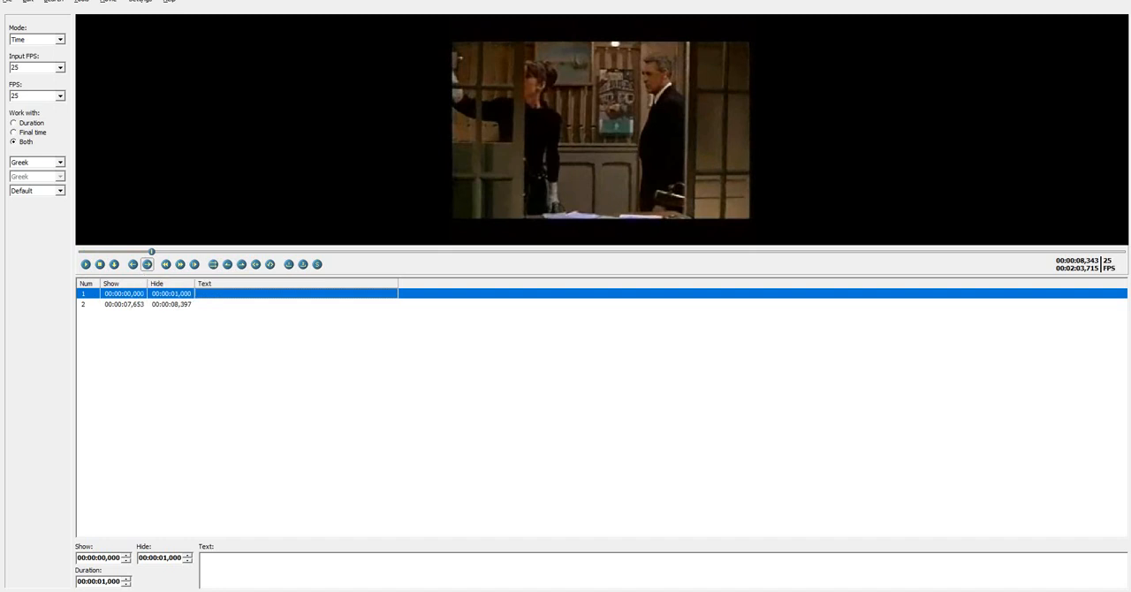
pyautogui.click(132, 264)
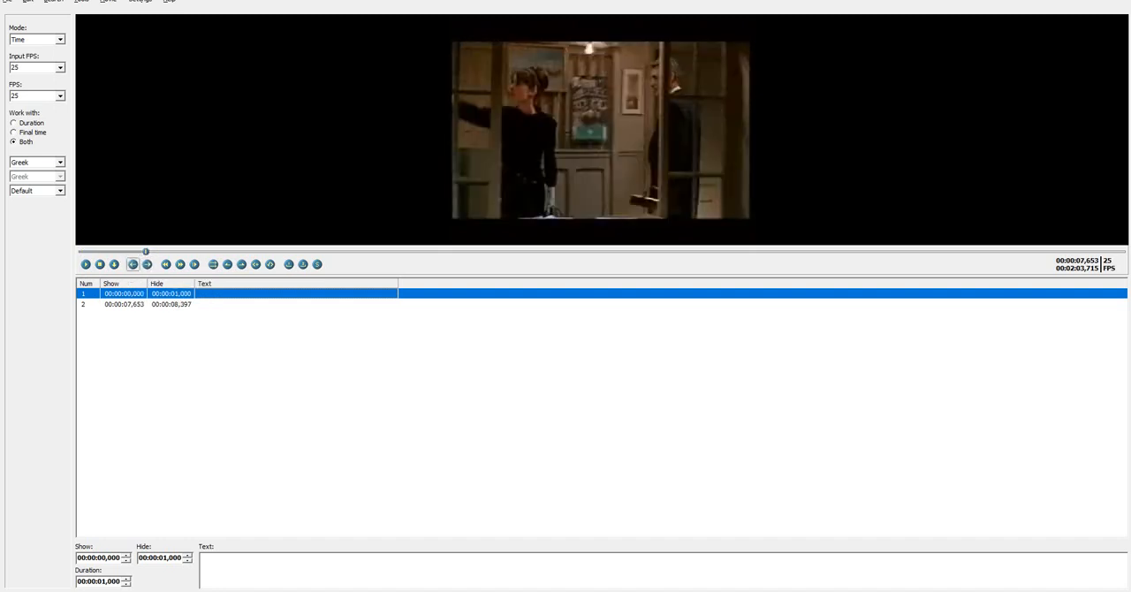
pyautogui.click(133, 264)
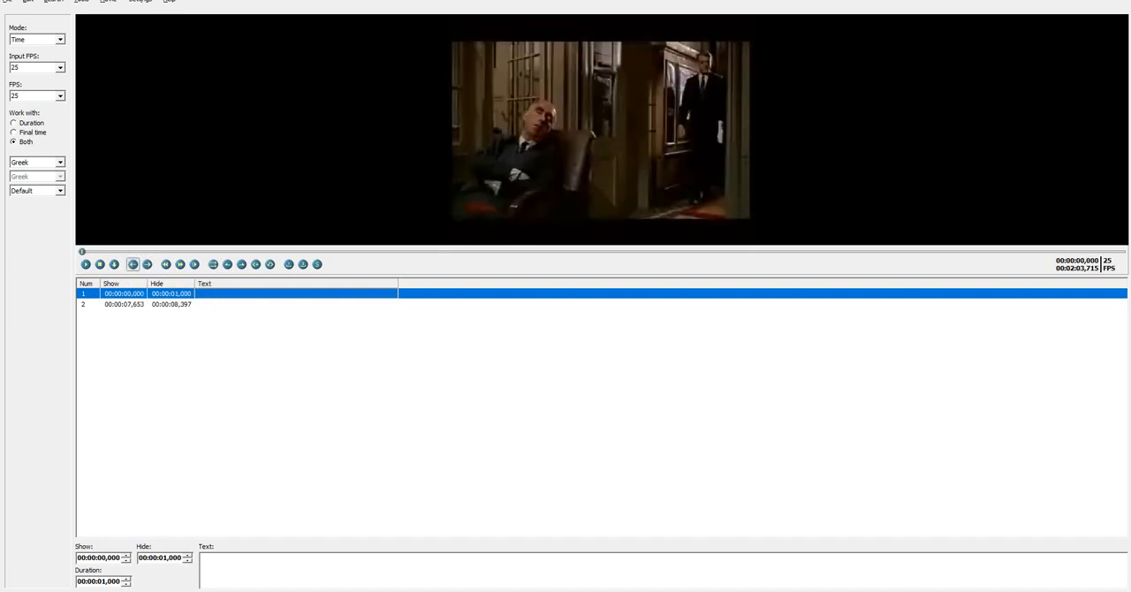
pyautogui.click(147, 264)
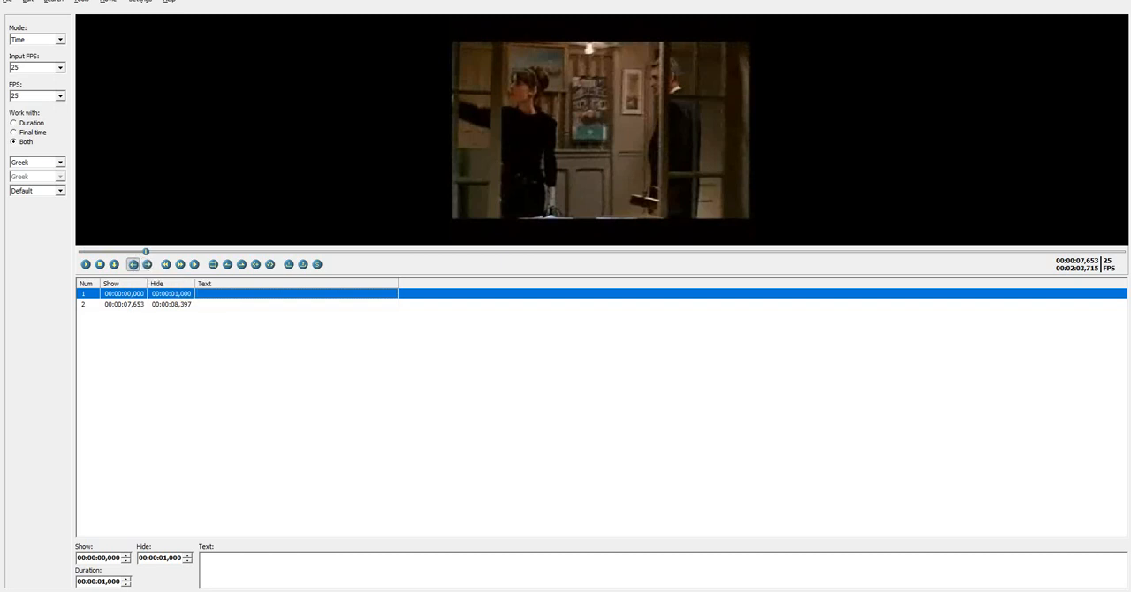
pyautogui.click(132, 264)
pyautogui.click(147, 264)
pyautogui.click(146, 264)
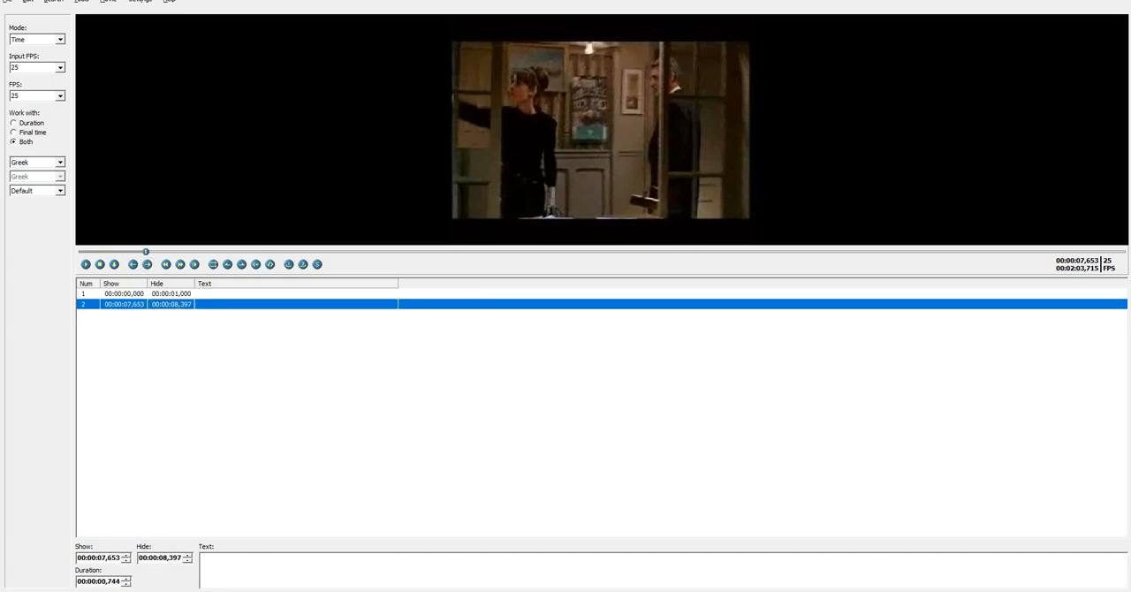
pyautogui.press('Delete')
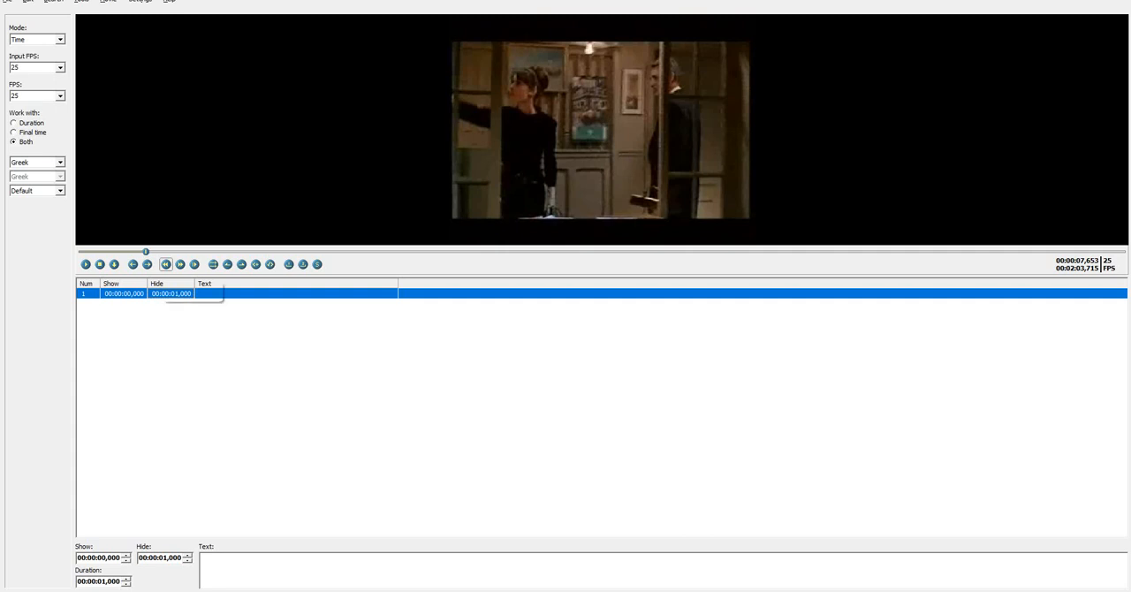
# Move through the video in small jumps, first forward and back again, using Forward and Rewind
pyautogui.click(180, 264)
pyautogui.click(180, 264)
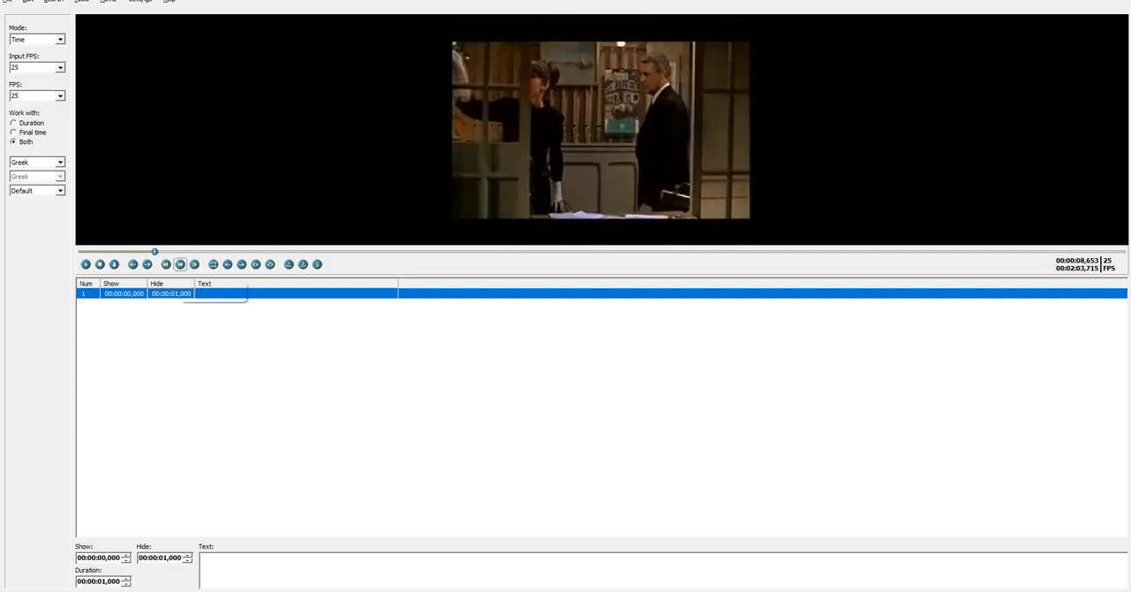
pyautogui.click(180, 264)
pyautogui.click(180, 264)
pyautogui.click(180, 264)
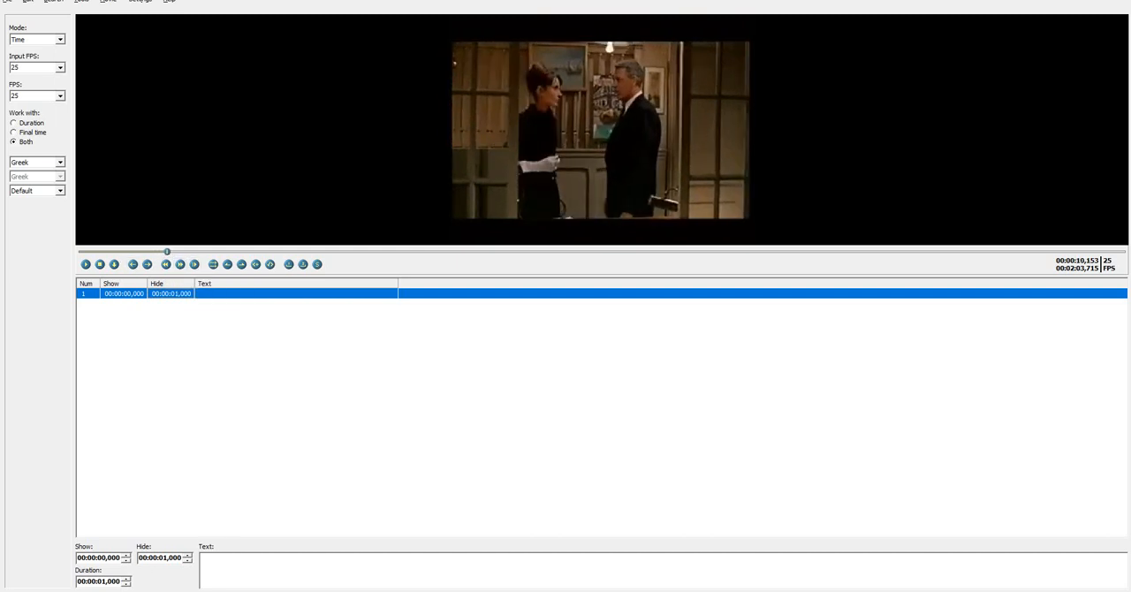
pyautogui.click(166, 264)
pyautogui.click(165, 264)
pyautogui.click(165, 264)
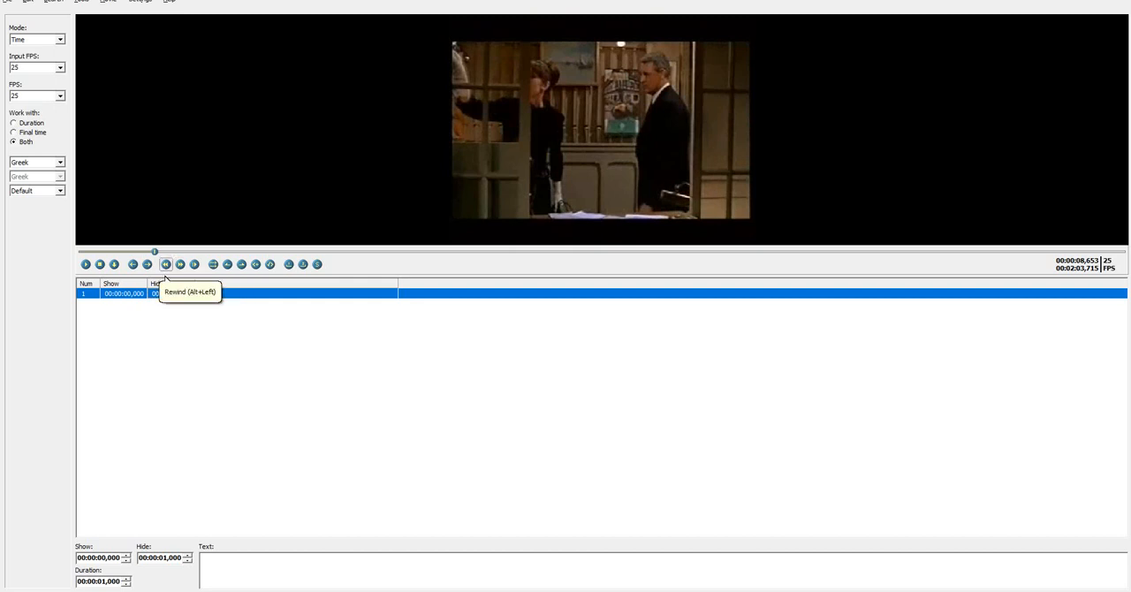
pyautogui.click(165, 265)
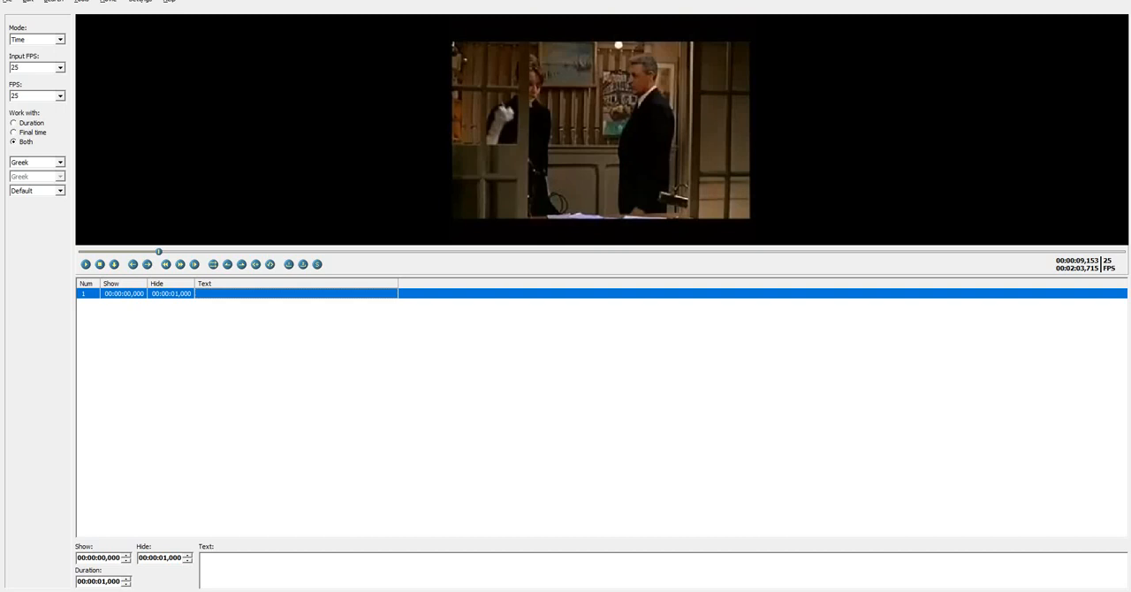
# Examine the subtitle text search dialog and close it without searching
pyautogui.click(28, 2)
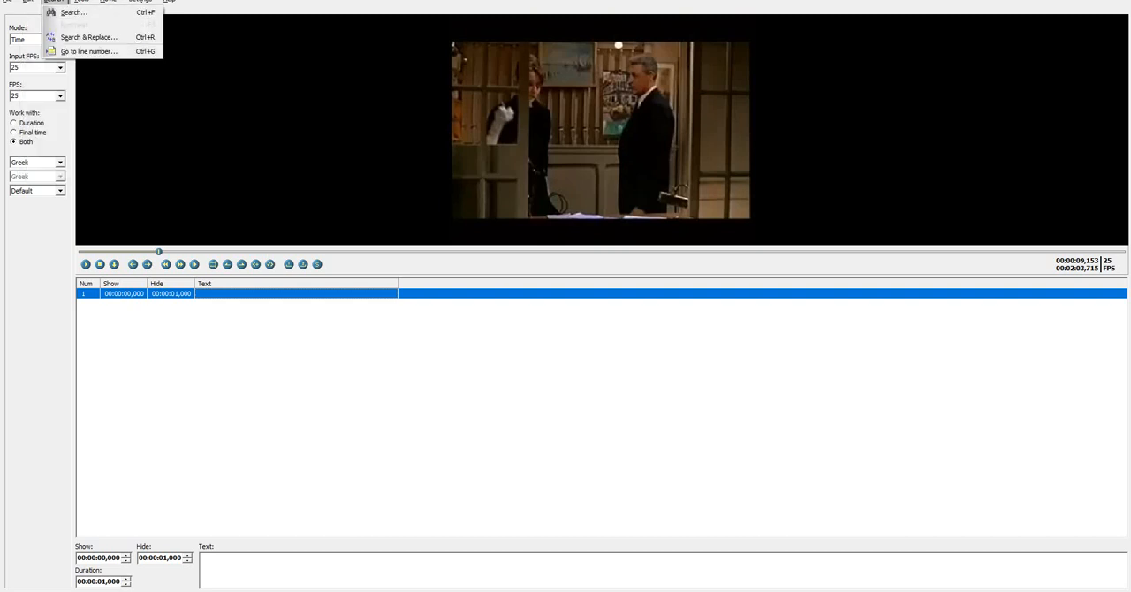
pyautogui.moveTo(108, 2)
pyautogui.moveTo(54, 2)
pyautogui.click(74, 13)
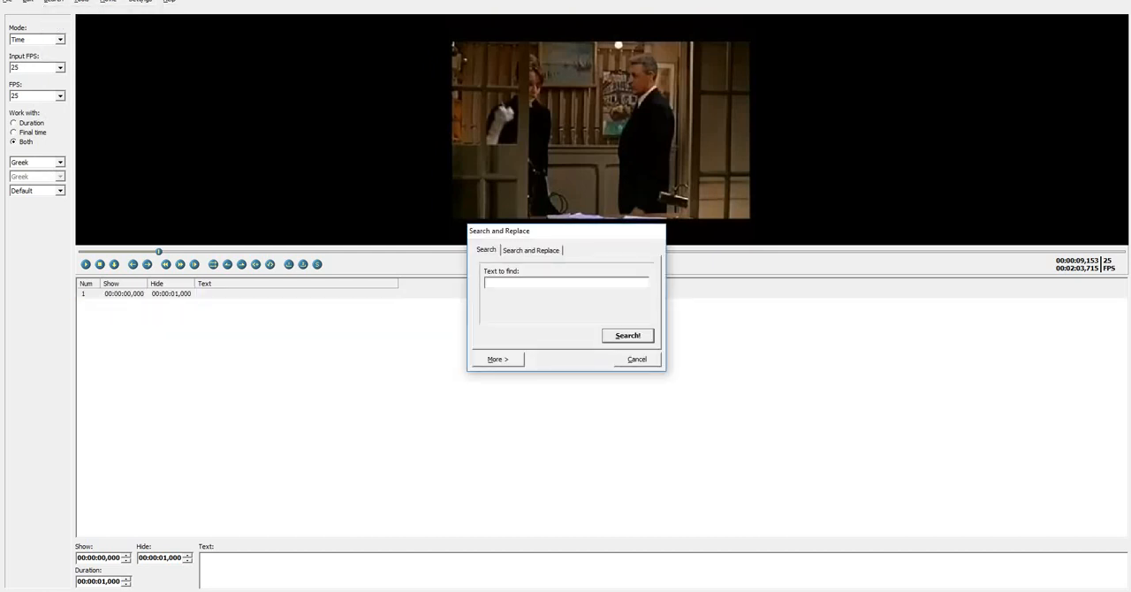
pyautogui.press('Escape')
pyautogui.click(82, 2)
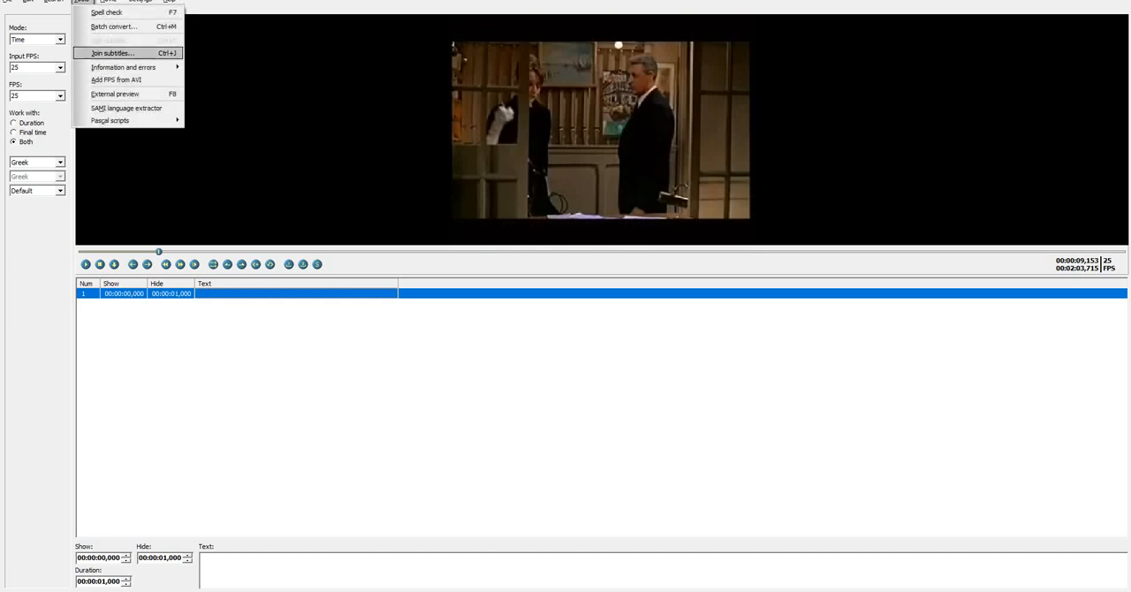
pyautogui.moveTo(124, 67)
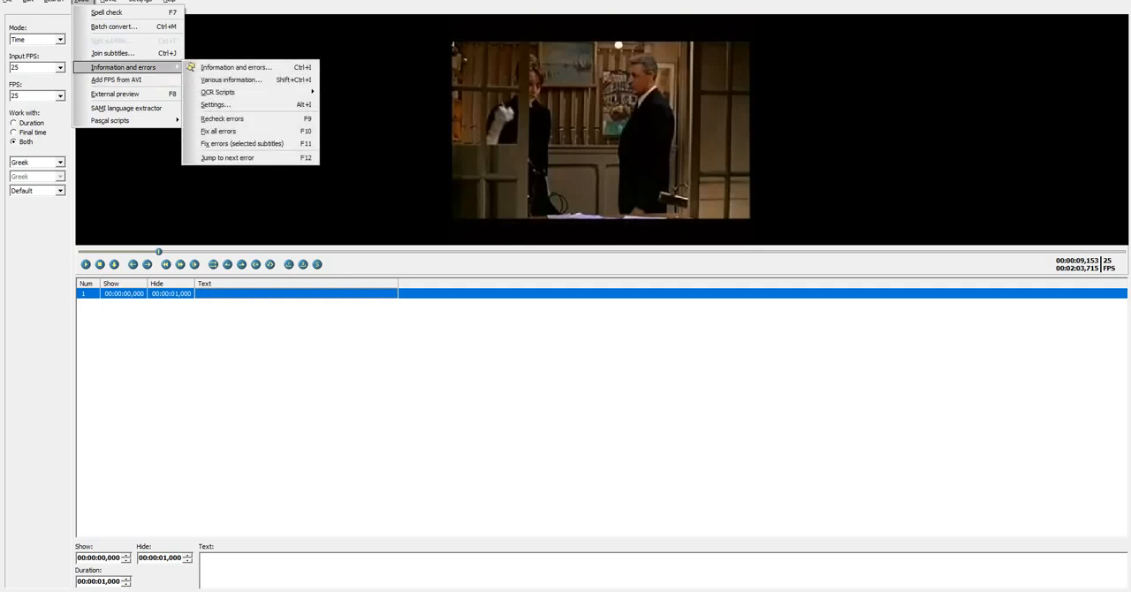
# Change the rewind and forward time in the video preview settings, check the subtitle display options and confirm the settings
pyautogui.moveTo(109, 2)
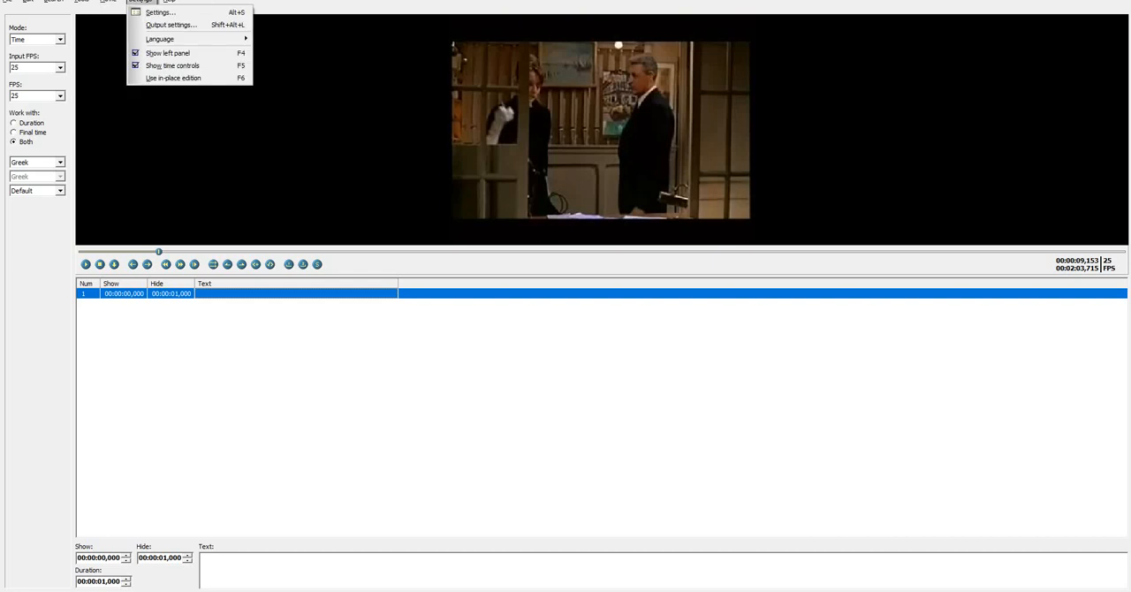
pyautogui.click(150, 11)
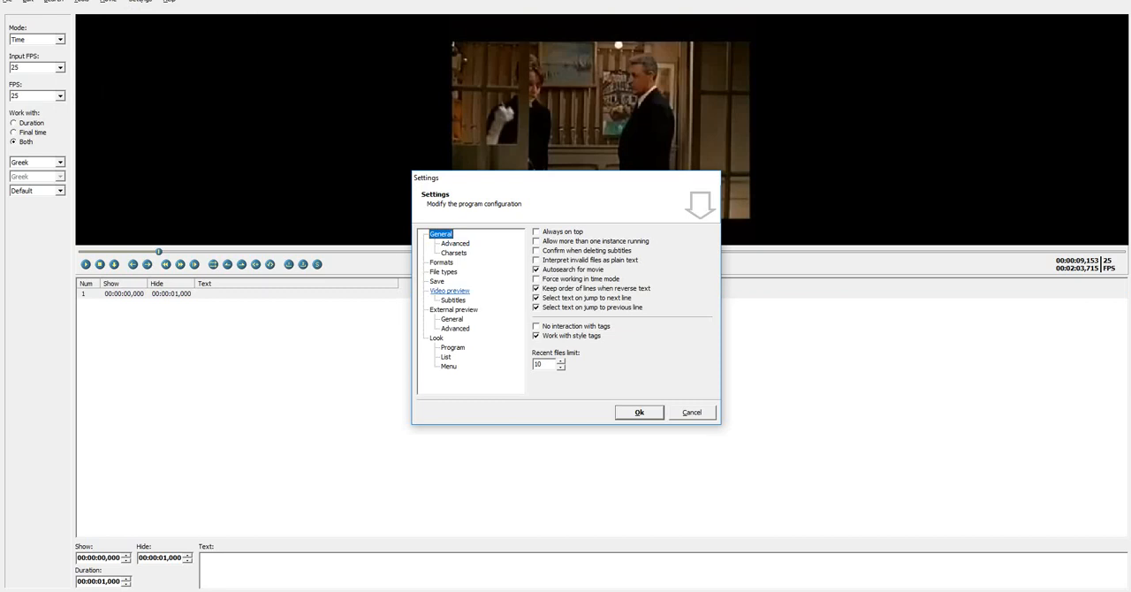
pyautogui.click(450, 292)
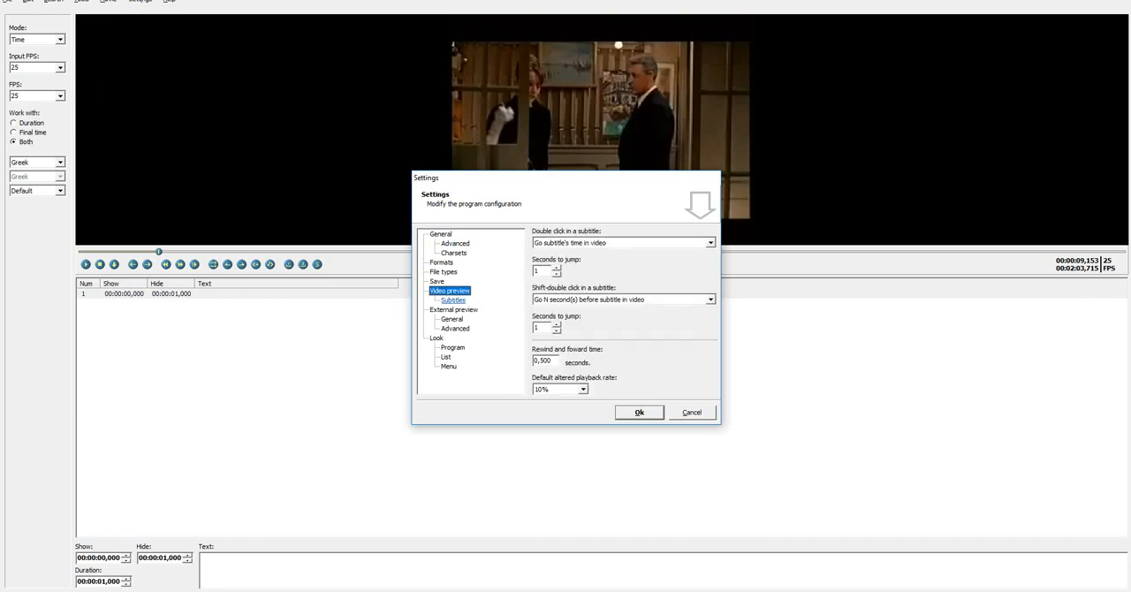
pyautogui.click(549, 361)
pyautogui.click(535, 361)
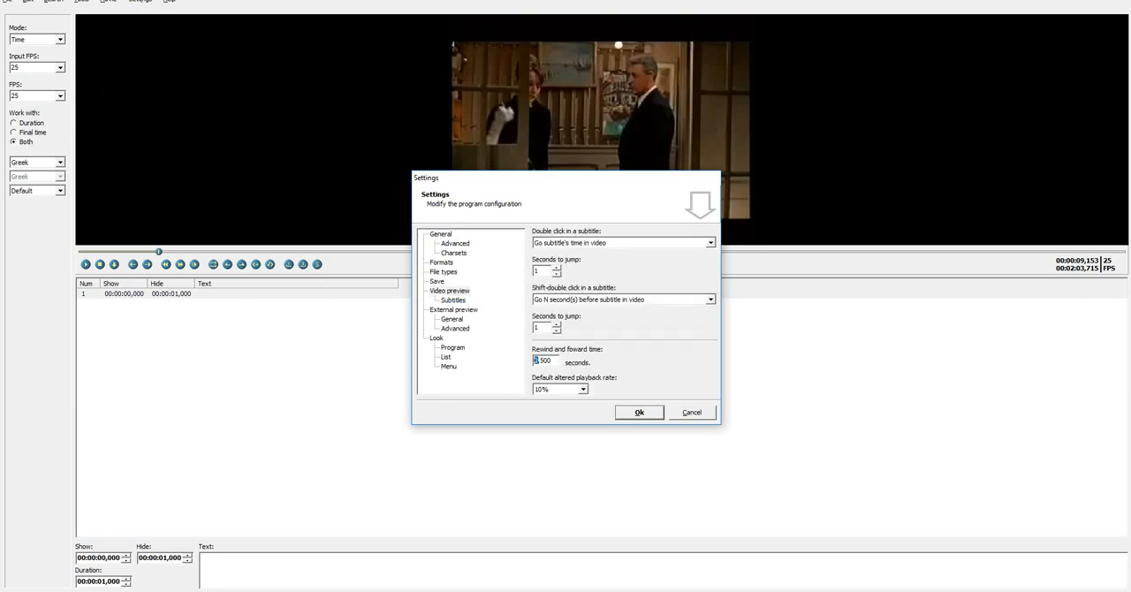
pyautogui.click(543, 360)
pyautogui.write('100')
pyautogui.click(453, 300)
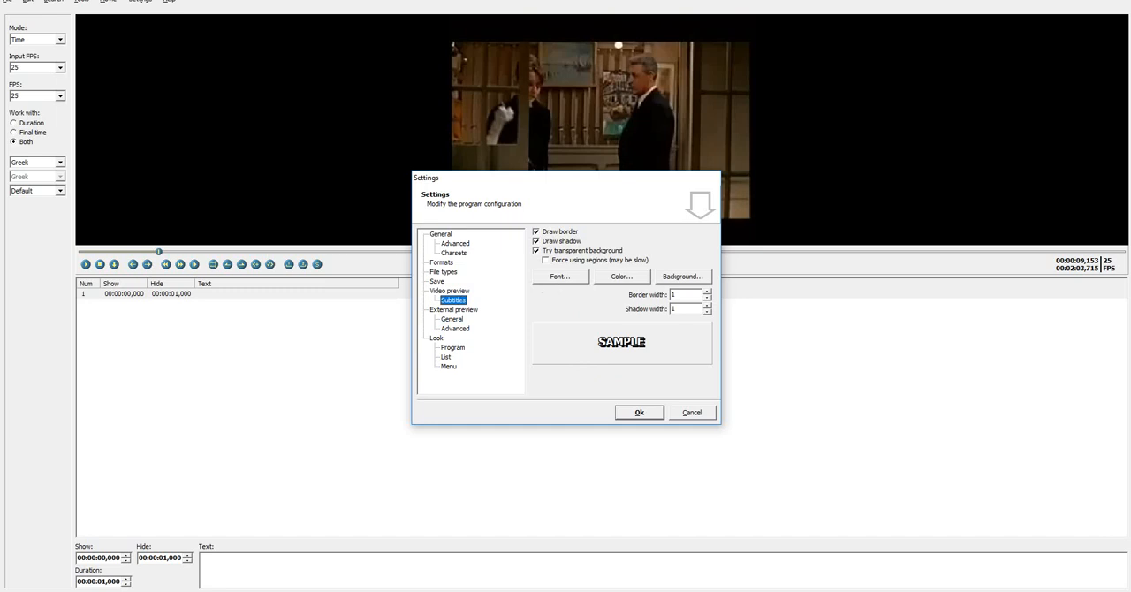
pyautogui.click(639, 413)
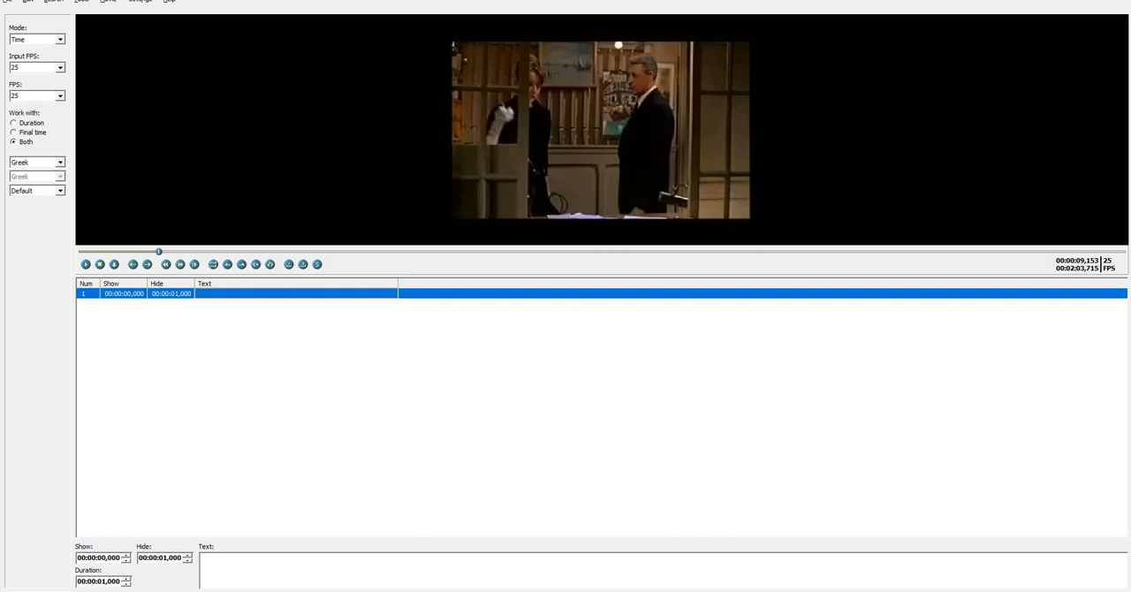
# Return the video to its start and look through the Transcription section of Hotel_transcription.pdf
pyautogui.hotkey('ctrl', 'BackSpace')
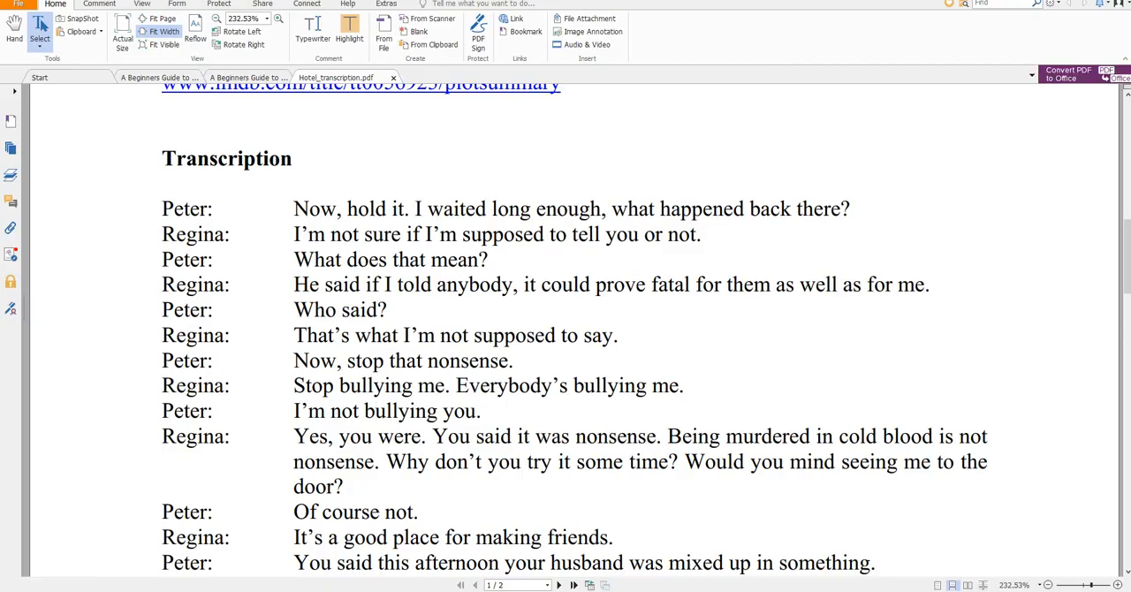
pyautogui.scroll(3, 377, 412)
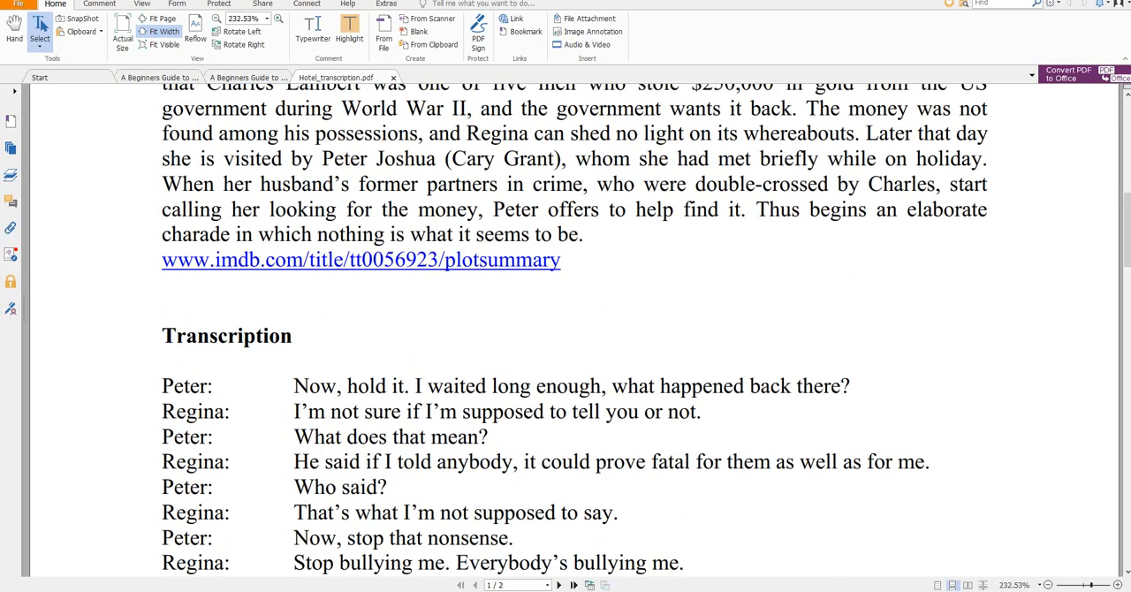
pyautogui.scroll(-5, 375, 376)
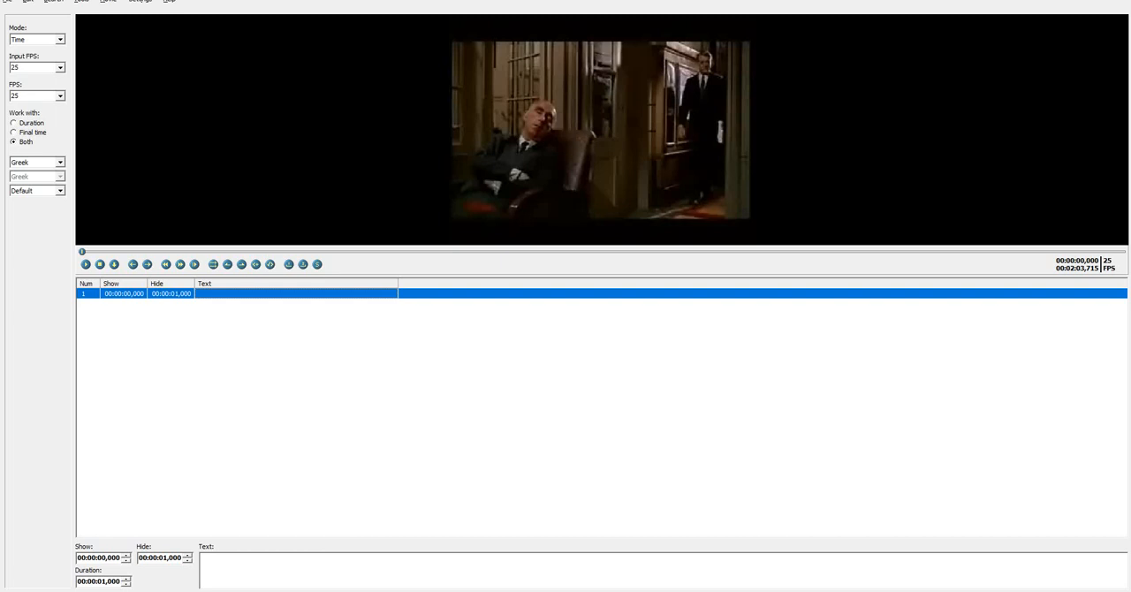
# Turn on translator mode for the subtitle file
pyautogui.click(28, 2)
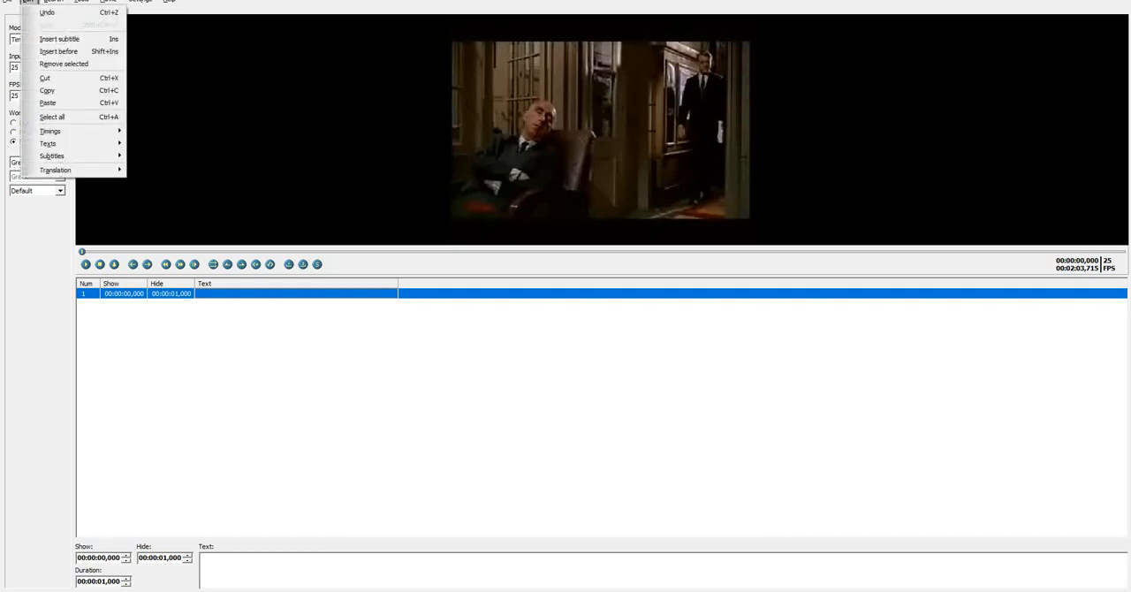
pyautogui.moveTo(57, 169)
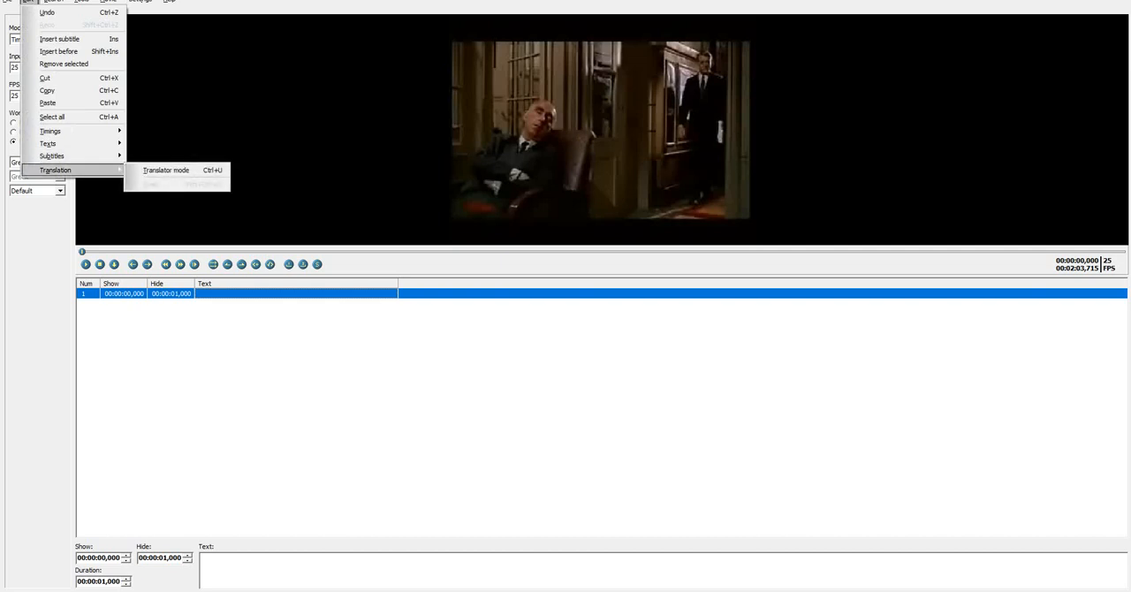
pyautogui.click(166, 169)
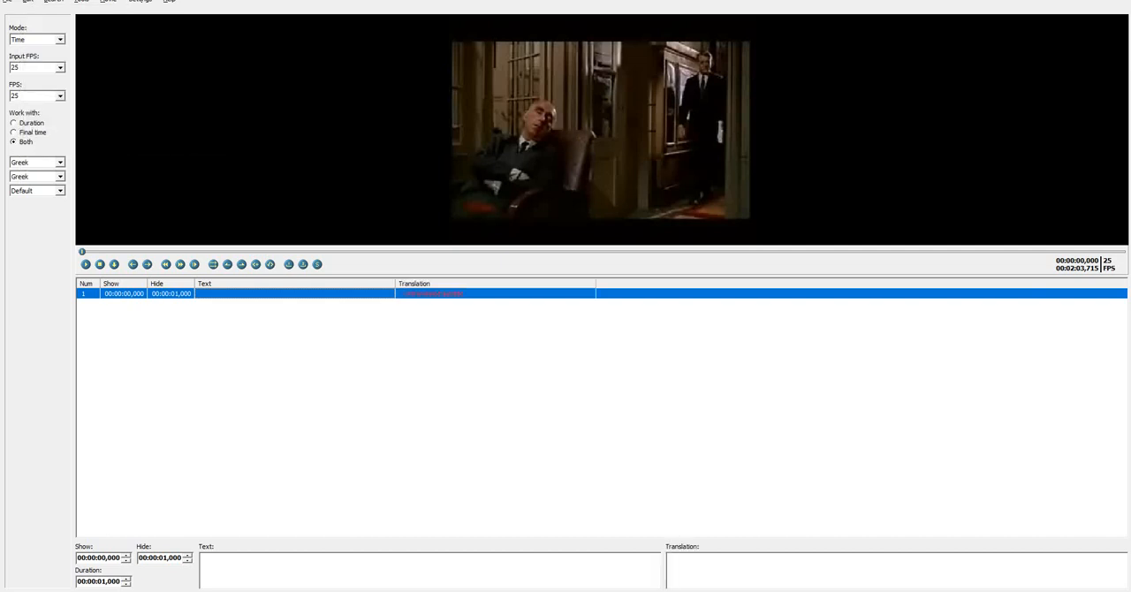
pyautogui.click(897, 557)
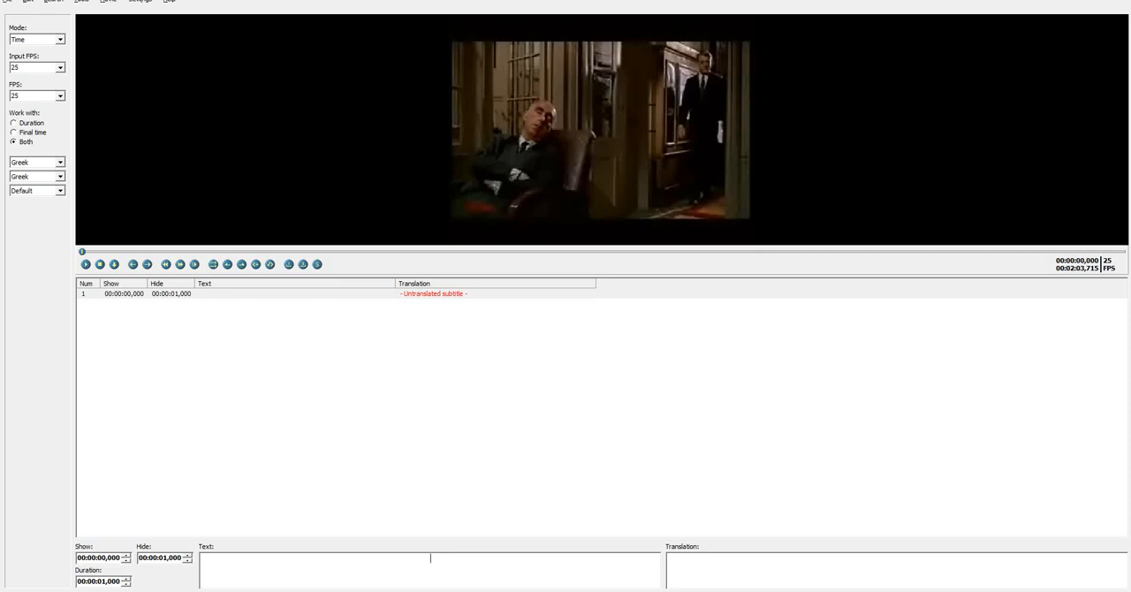
# Enter "Now hold it!" as the text of the first subtitle
pyautogui.write('Now hol')
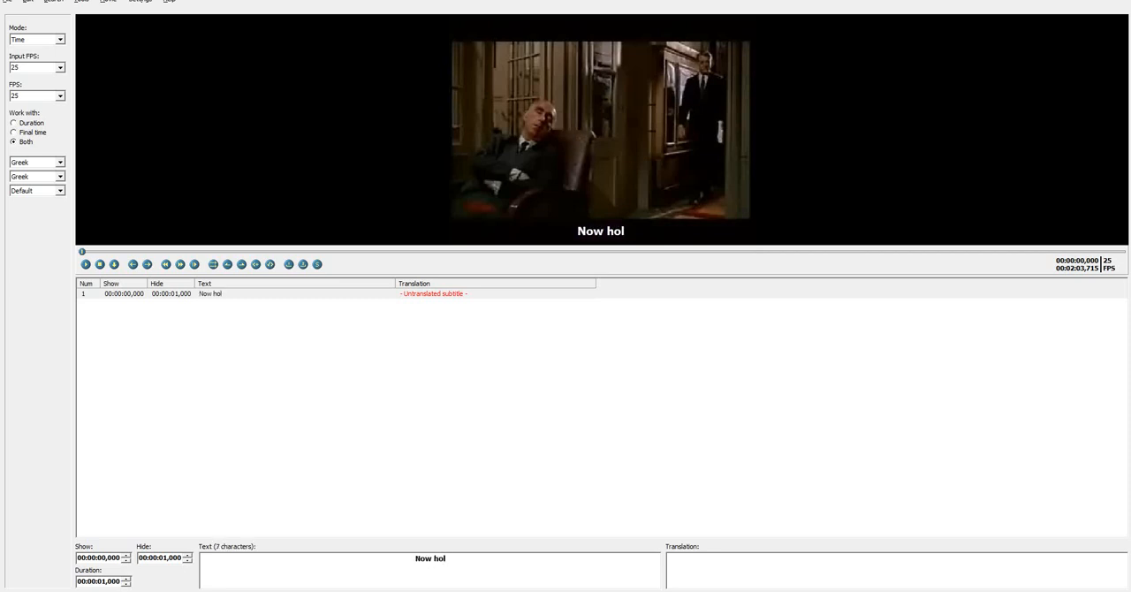
pyautogui.write('s it!')
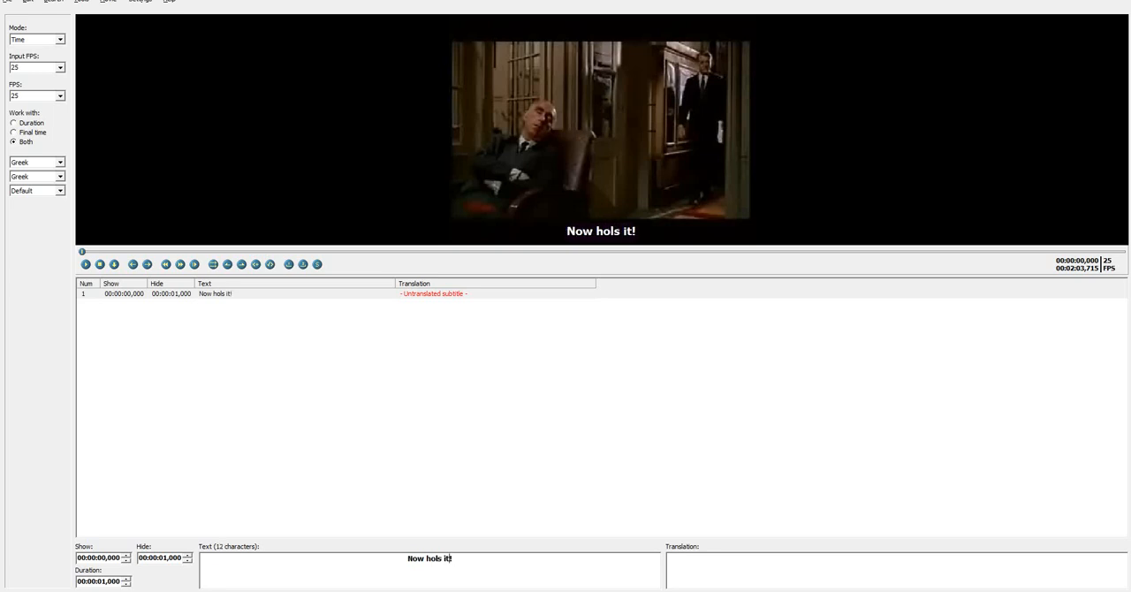
pyautogui.press('Left')
pyautogui.press('Left')
pyautogui.press('Left')
pyautogui.press('Left')
pyautogui.hotkey('shift', 'Left')
pyautogui.write('d')
# Enter the Greek translation "Περίμενε!" for the first subtitle
pyautogui.hotkey('alt', 'shift')
pyautogui.write('Περιμεν')
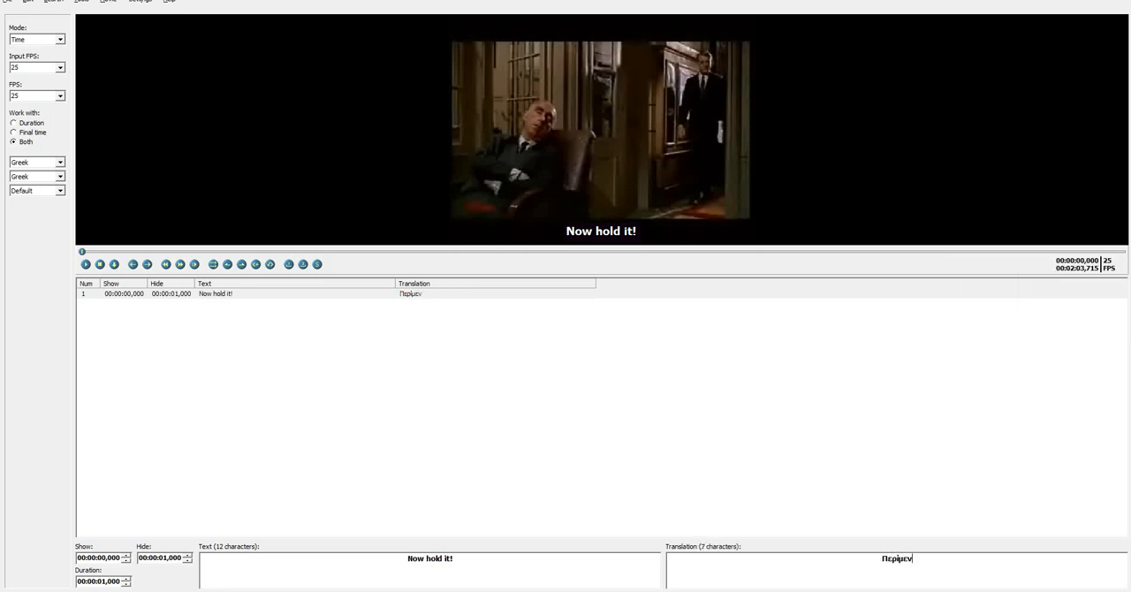
pyautogui.write('ε!')
# Turn off translator mode so only the original subtitle text is edited
pyautogui.click(28, 2)
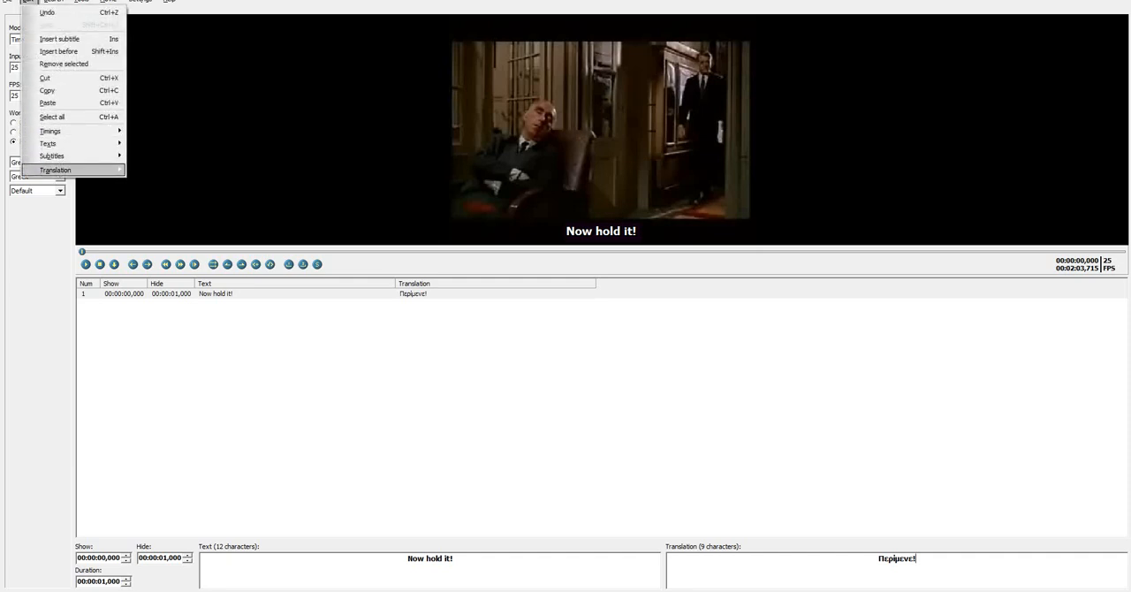
pyautogui.moveTo(56, 169)
pyautogui.click(166, 170)
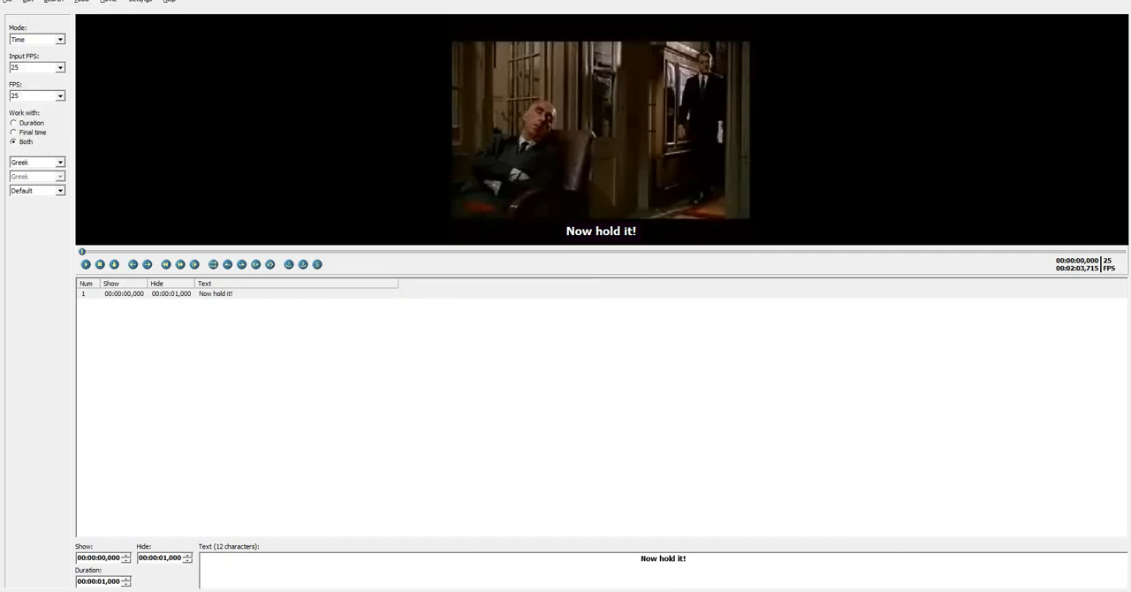
# Play the video up to 00:00:13,200 and change the first subtitle's text to "Now hold it."
pyautogui.click(216, 293)
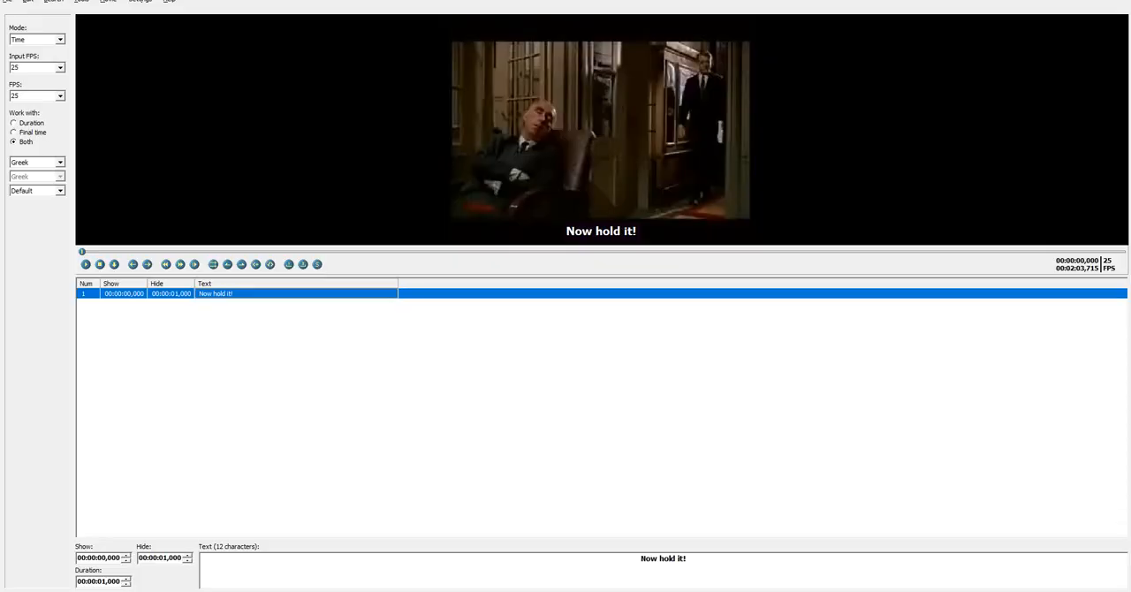
pyautogui.click(85, 264)
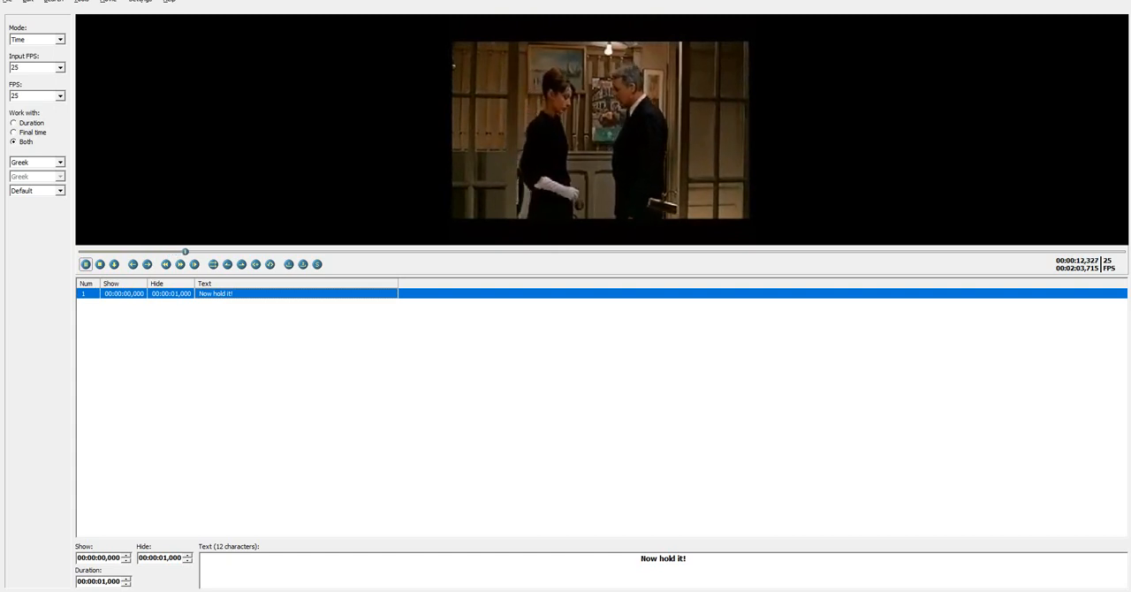
pyautogui.click(686, 558)
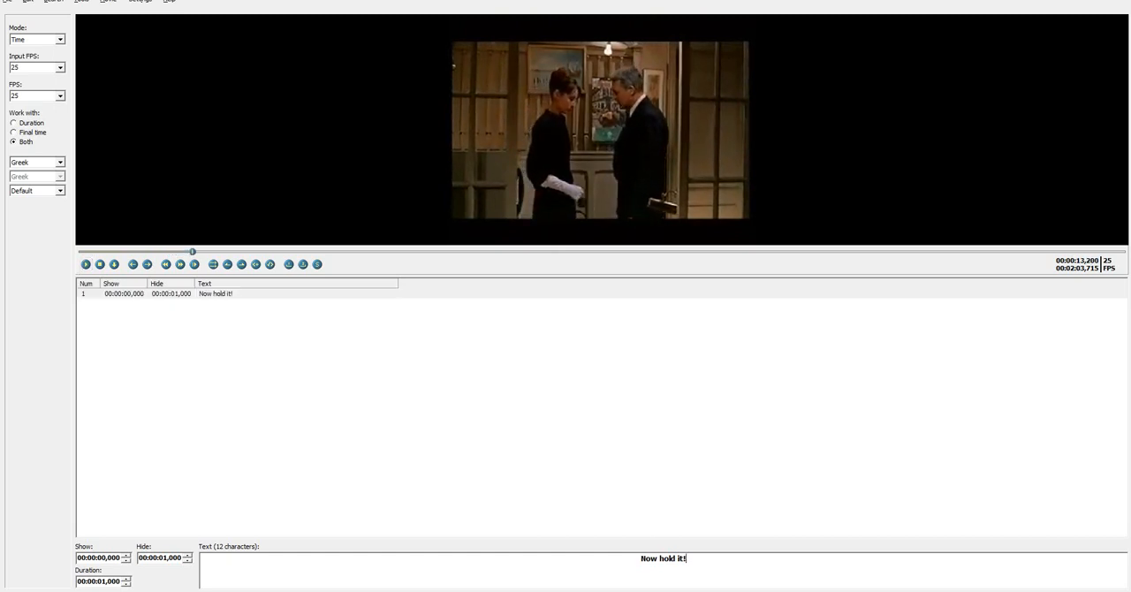
pyautogui.press('BackSpace')
pyautogui.write('.')
# Insert a second subtitle and fill it with "I waited long enough, what happened back there?" copied from the transcription PDF
pyautogui.click(216, 293)
pyautogui.press('Insert')
pyautogui.hotkey('alt', 'Tab')
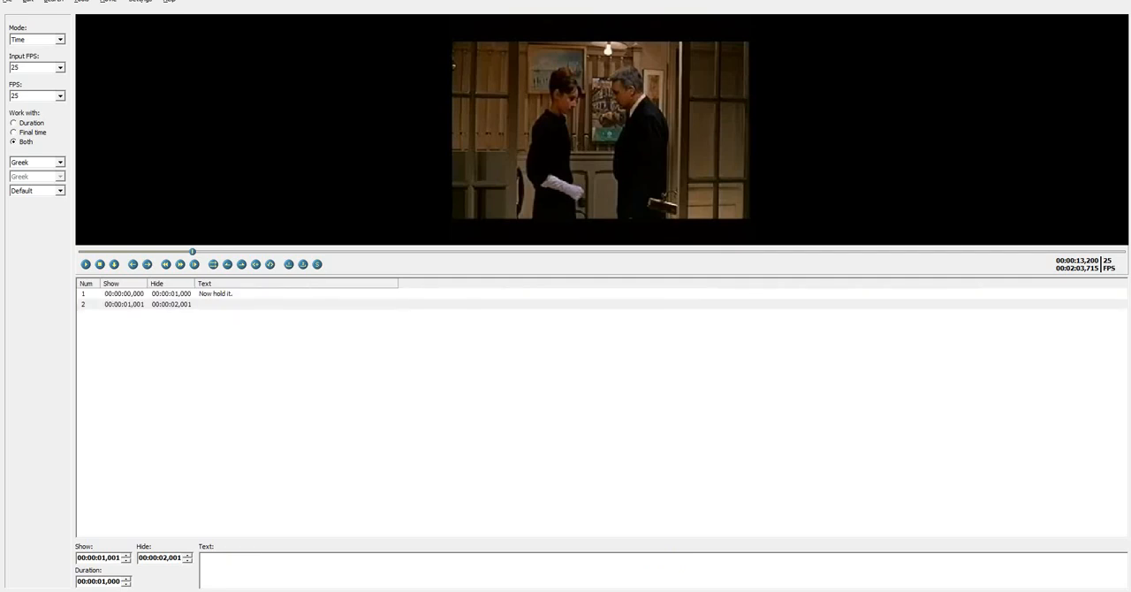
pyautogui.moveTo(415, 173); pyautogui.dragTo(850, 173)
pyautogui.hotkey('ctrl', 'c')
pyautogui.hotkey('alt', 'Tab')
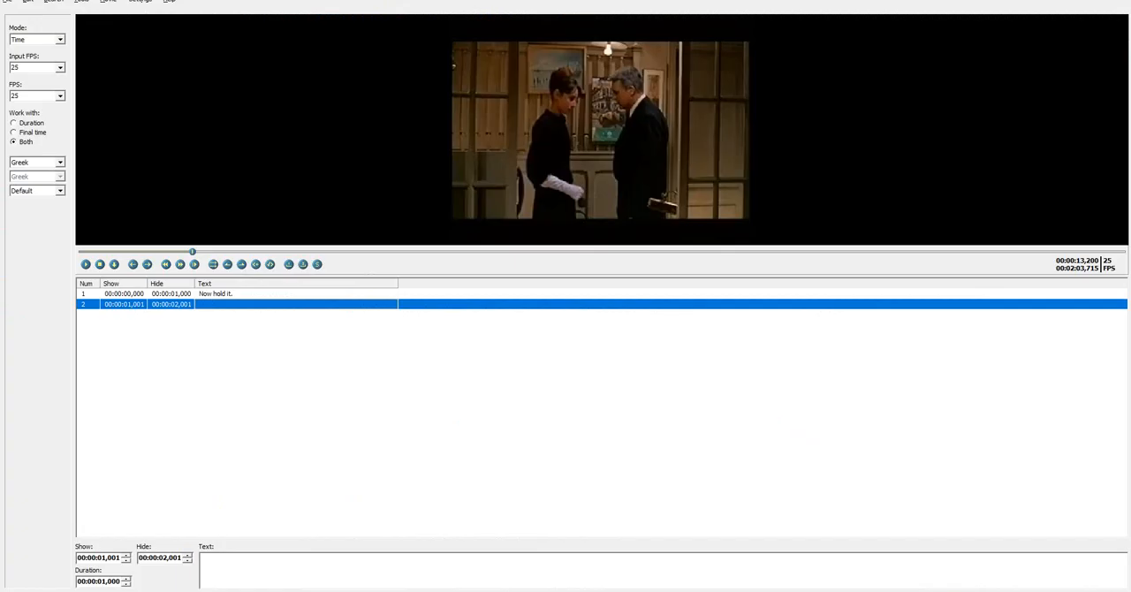
pyautogui.hotkey('ctrl', 'v')
# Split the second subtitle into two sentences on separate lines, "I waited long enough." and "What happened back there?"
pyautogui.moveTo(648, 558); pyautogui.dragTo(651, 558)
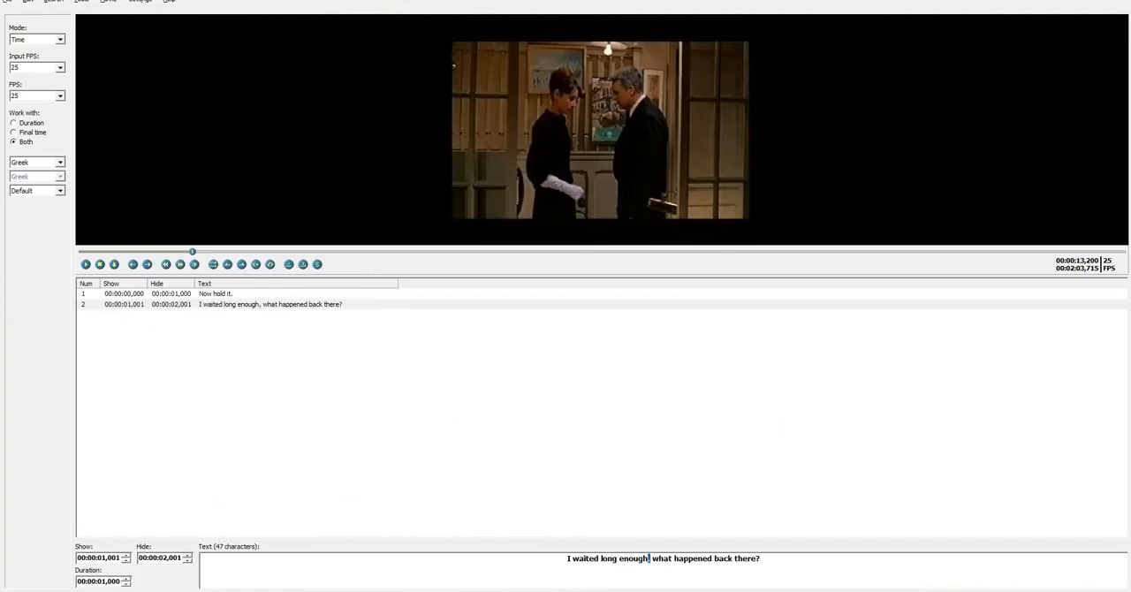
pyautogui.write('.')
pyautogui.press('Delete')
pyautogui.write('W')
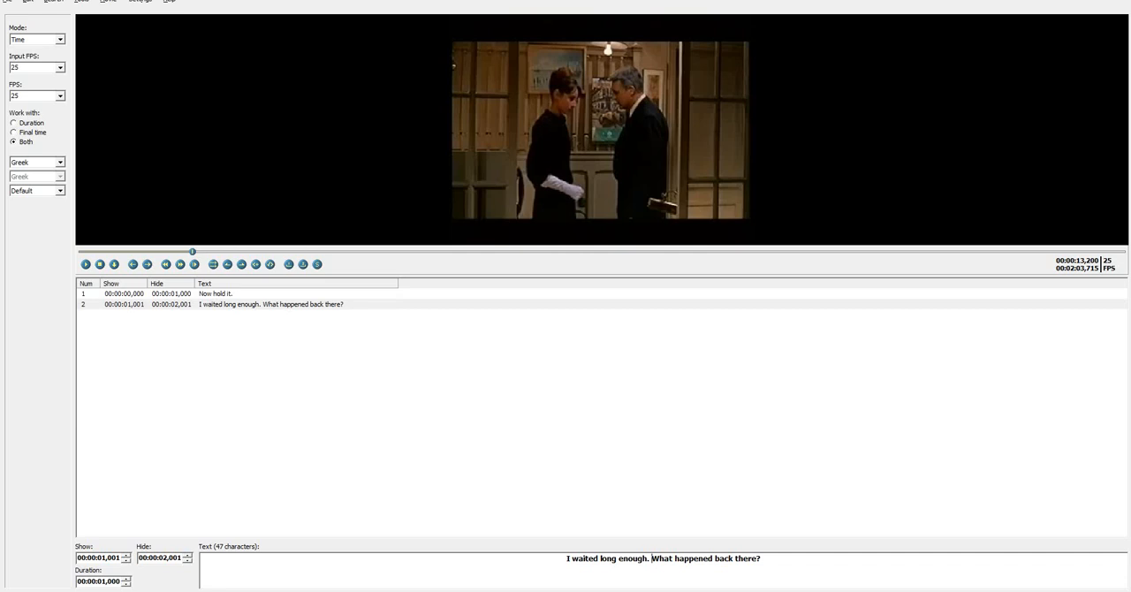
pyautogui.press('BackSpace')
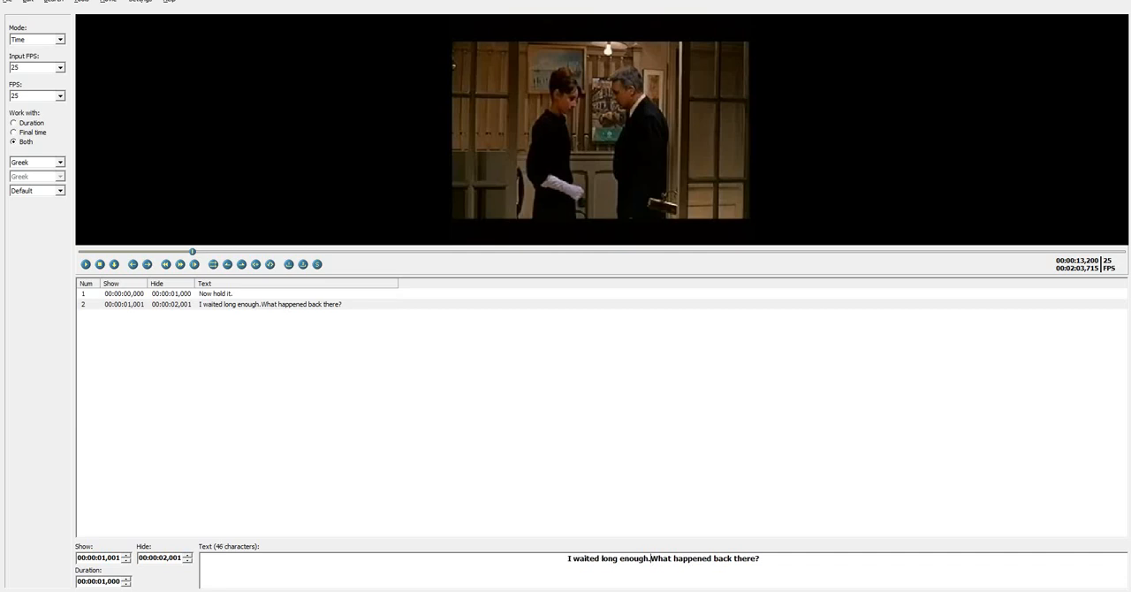
pyautogui.press('Return')
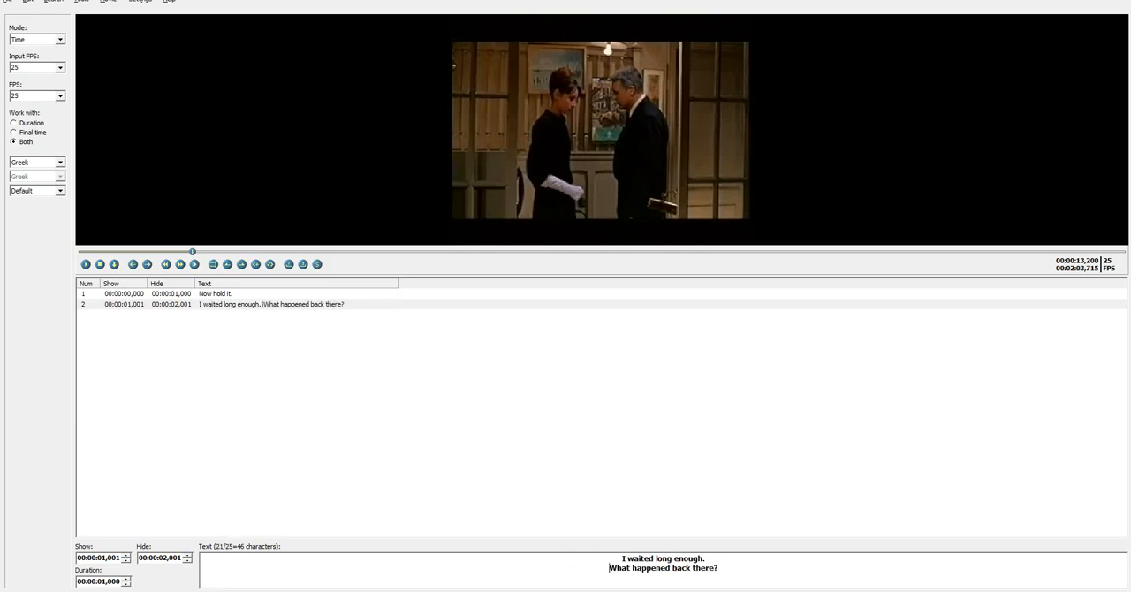
pyautogui.press('Escape')
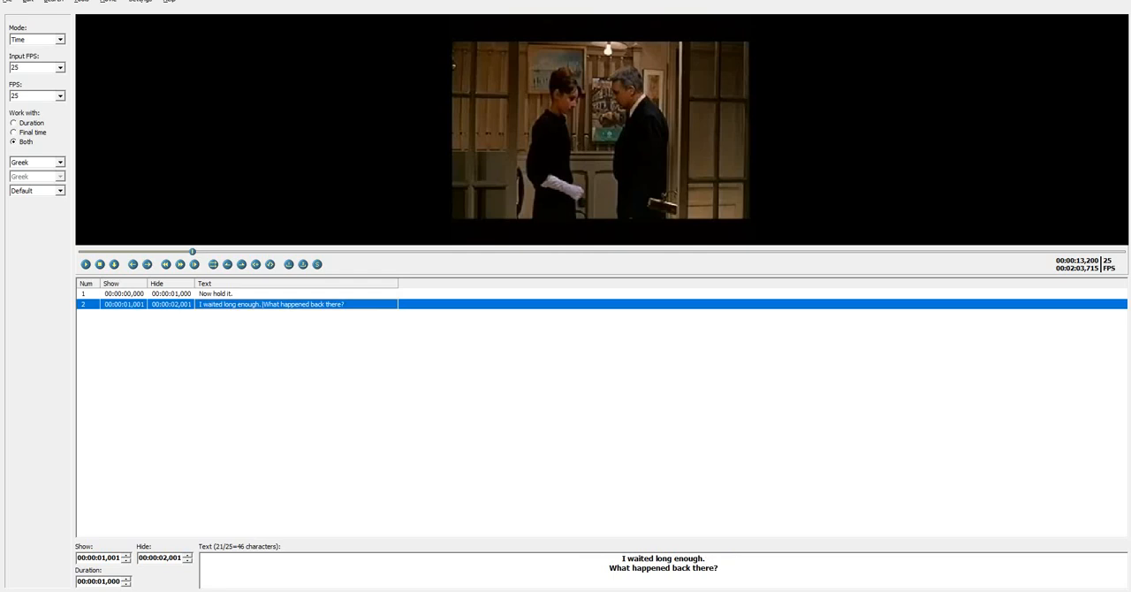
# Insert a third subtitle and play the video on to 00:00:16,508
pyautogui.press('Insert')
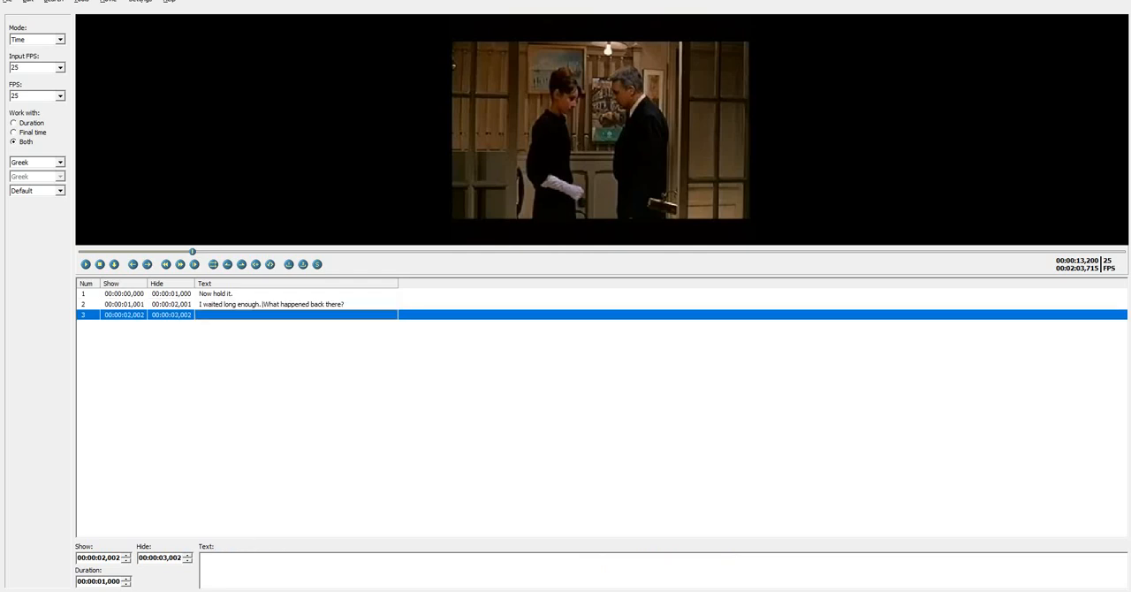
pyautogui.click(86, 264)
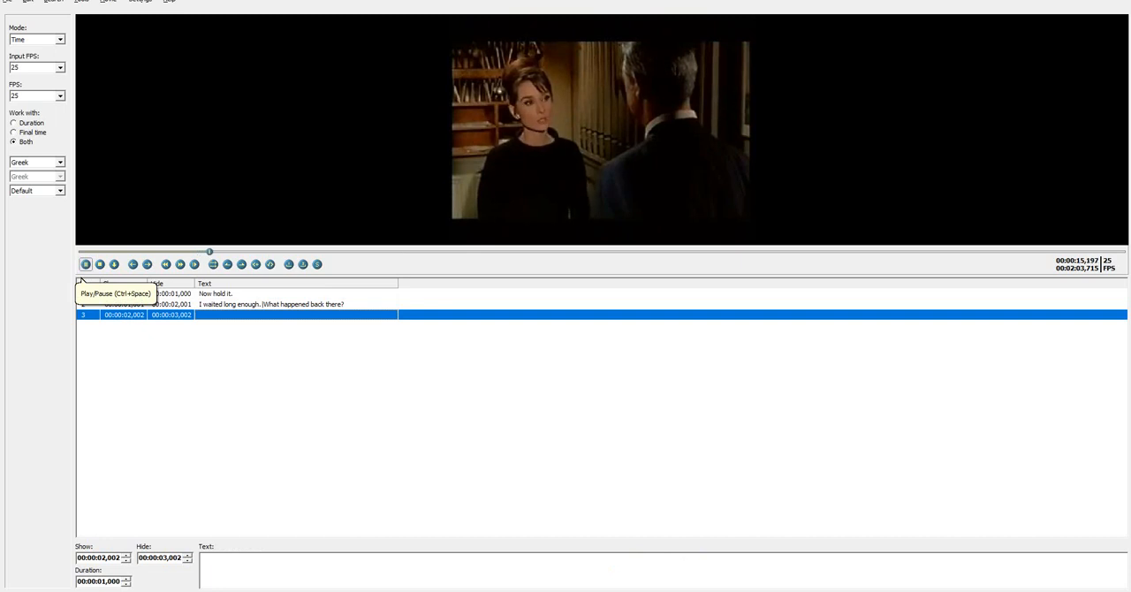
pyautogui.click(86, 264)
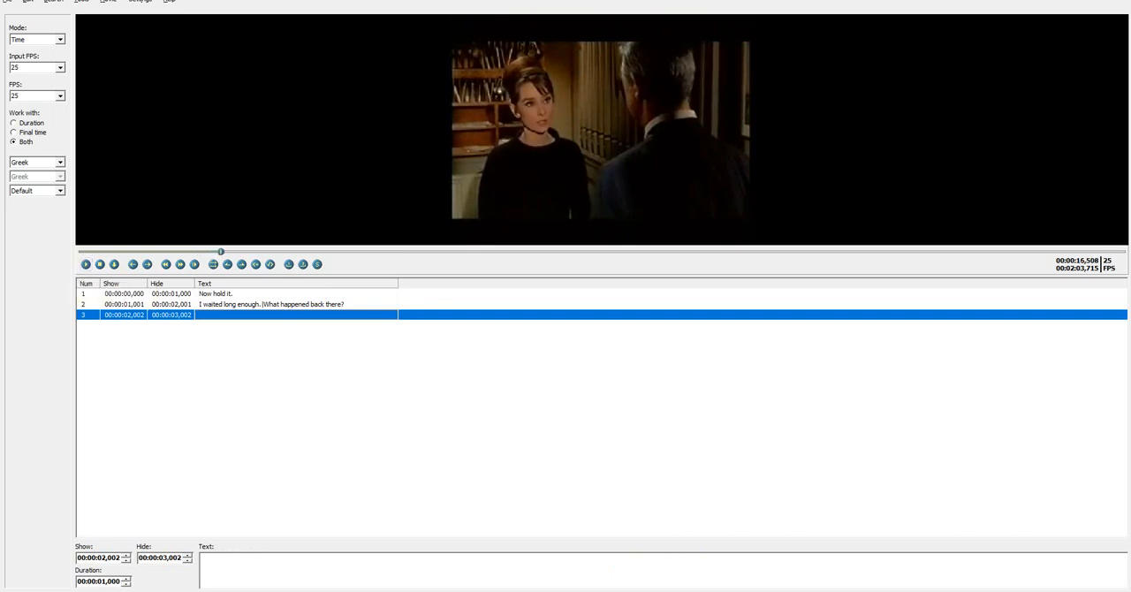
# Fill the third subtitle with "I'm not sure if I'm supposed to tell you or not." copied from the transcription PDF
pyautogui.hotkey('alt', 'Tab')
pyautogui.click(295, 200)
pyautogui.moveTo(294, 199); pyautogui.dragTo(702, 199)
pyautogui.hotkey('alt', 'Tab')
pyautogui.hotkey('ctrl', 'v')
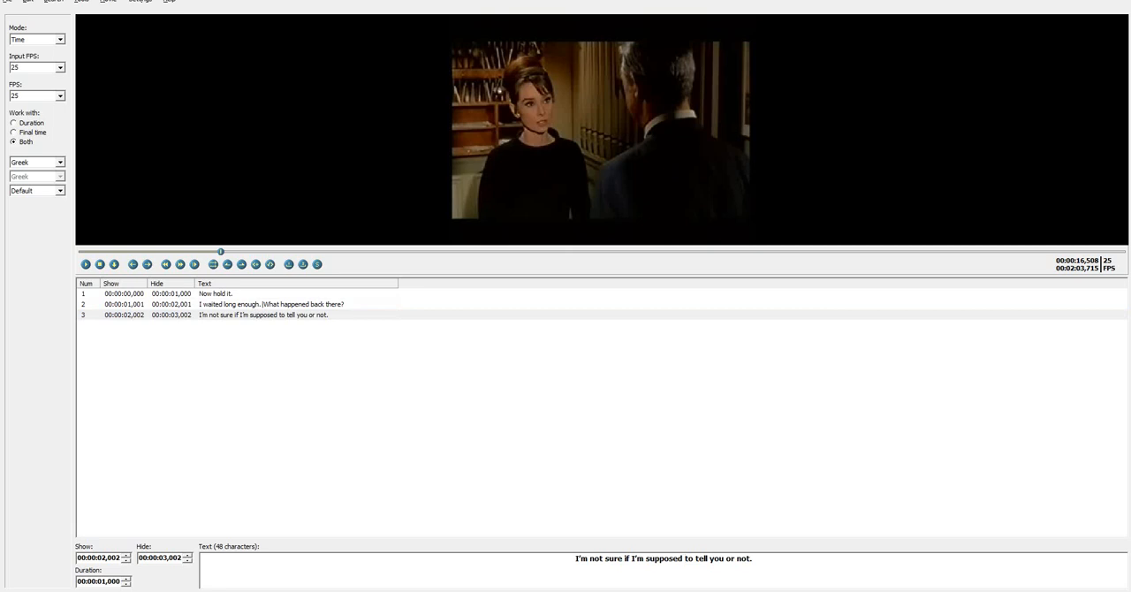
# Split the third subtitle into two lines, "I'm not sure if I'm supposed" and "to tell you or not."
pyautogui.press('BackSpace')
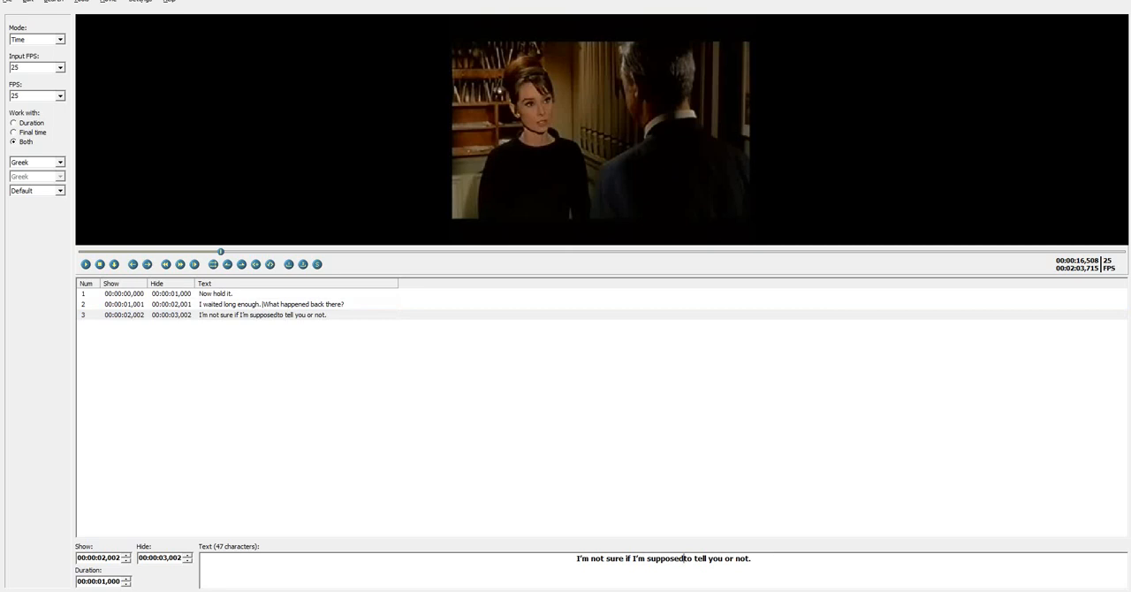
pyautogui.press('Return')
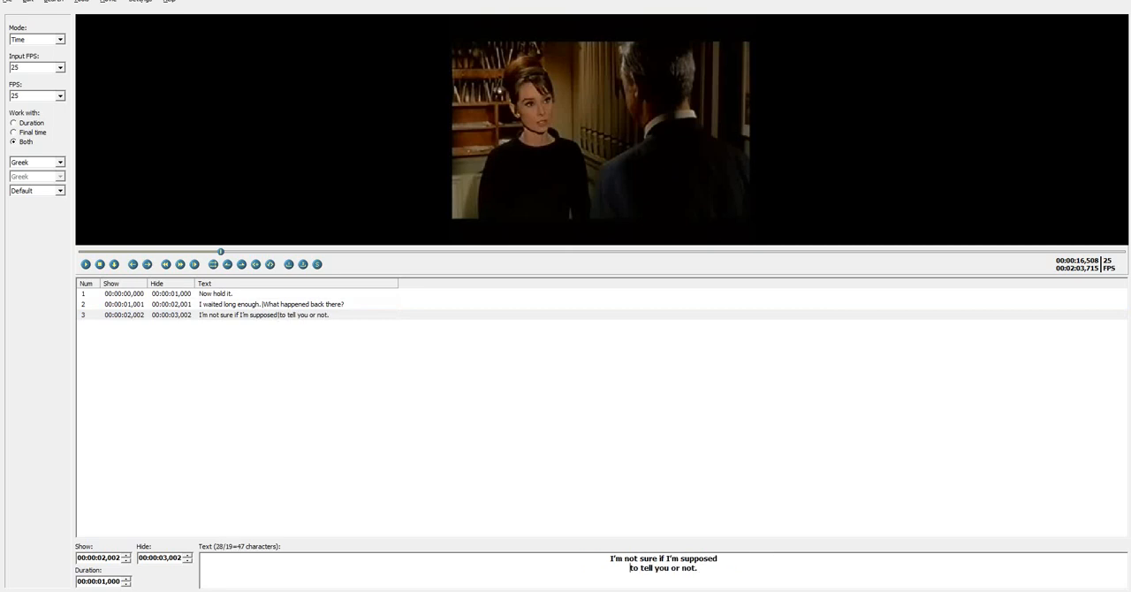
pyautogui.hotkey('shift', 'Right')
pyautogui.hotkey('shift', 'Right')
pyautogui.hotkey('shift', 'Right')
pyautogui.hotkey('shift', 'Right')
pyautogui.hotkey('shift', 'Right')
pyautogui.hotkey('shift', 'Right')
pyautogui.hotkey('shift', 'Right')
pyautogui.hotkey('shift', 'Right')
pyautogui.hotkey('shift', 'Left')
pyautogui.click(656, 567)
# Insert a fourth subtitle and play the video on to 00:00:18,252
pyautogui.click(264, 314)
pyautogui.press('Insert')
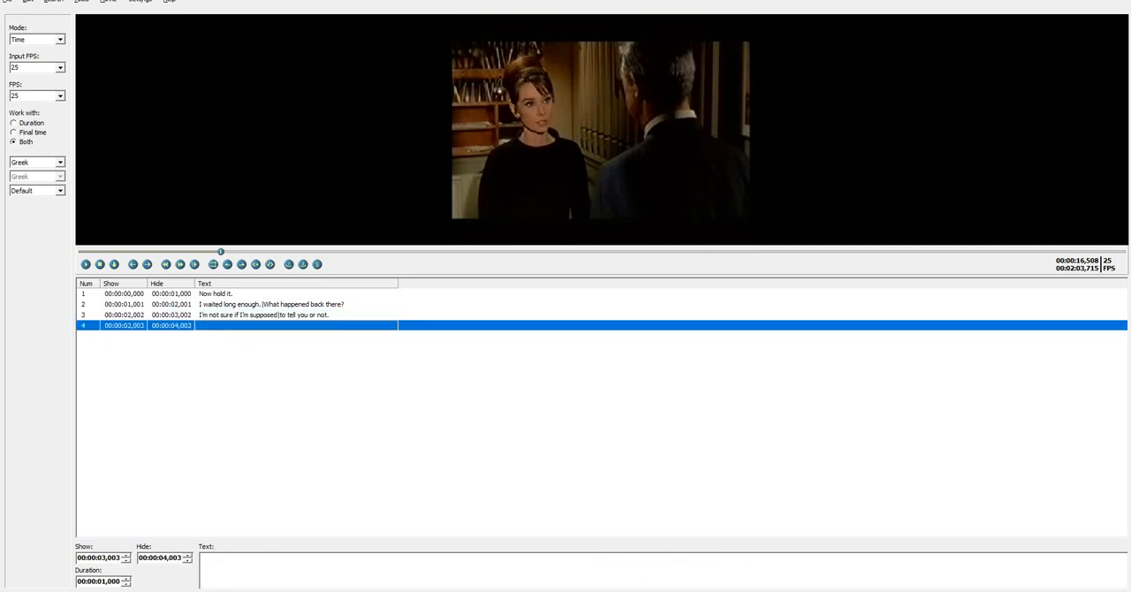
pyautogui.click(85, 264)
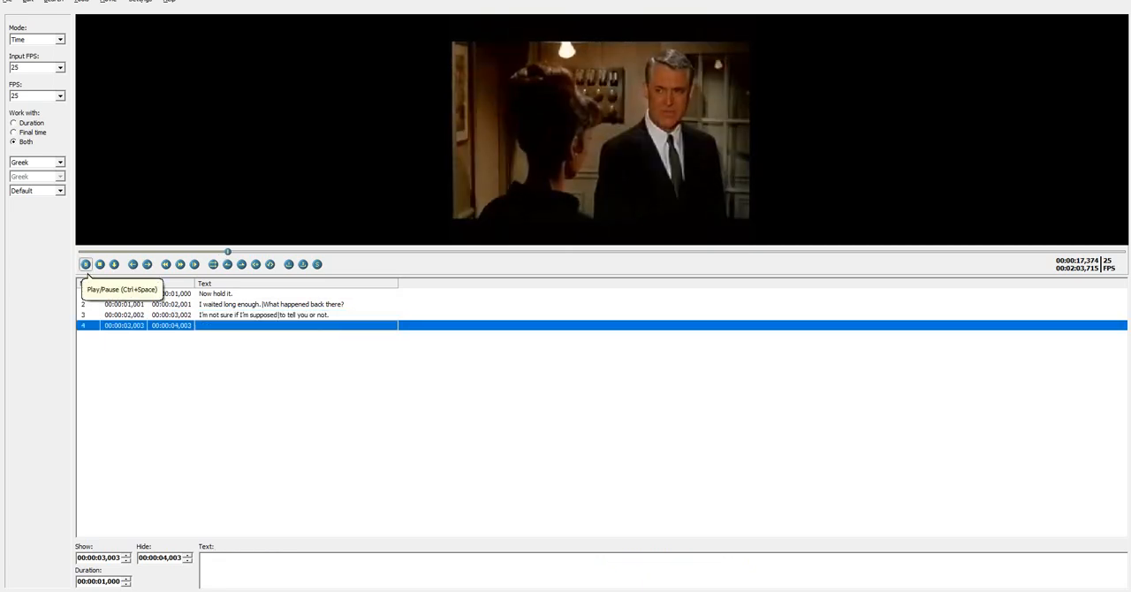
pyautogui.click(86, 265)
# Fill the fourth subtitle with "What does that mean?" copied from the transcription PDF
pyautogui.hotkey('alt', 'Tab')
pyautogui.click(425, 223)
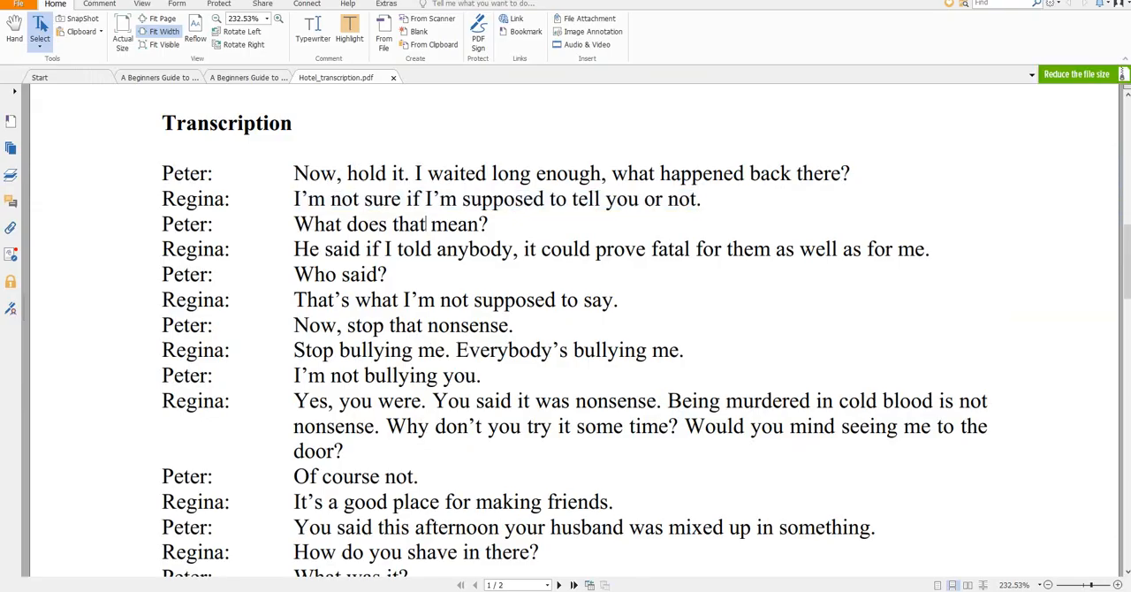
pyautogui.moveTo(293, 224); pyautogui.dragTo(488, 224)
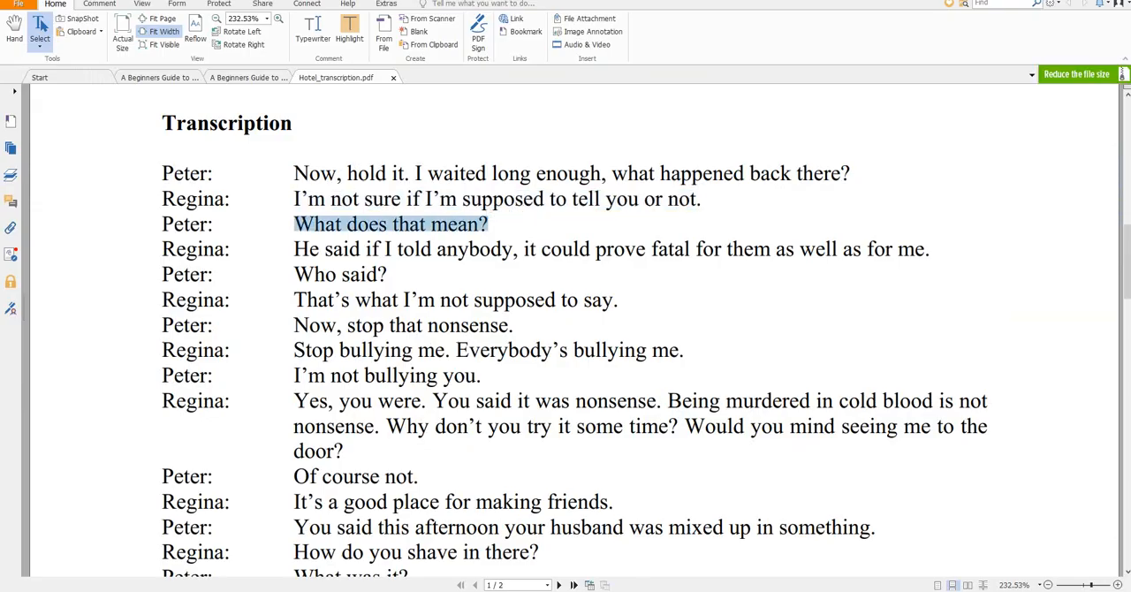
pyautogui.hotkey('ctrl', 'c')
pyautogui.hotkey('alt', 'Tab')
pyautogui.click(663, 556)
pyautogui.hotkey('ctrl', 'v')
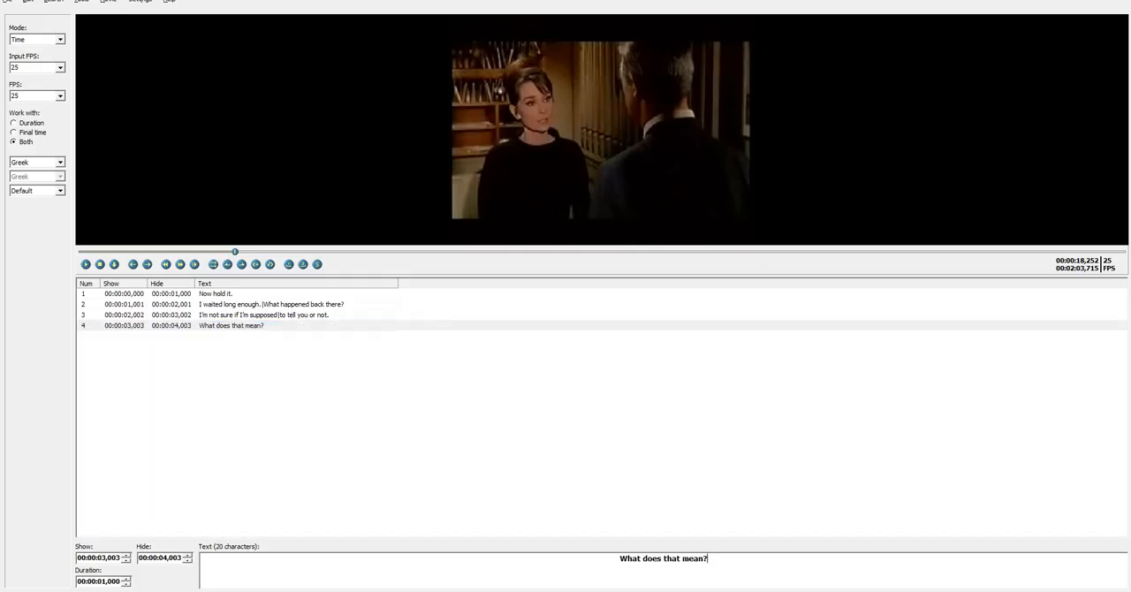
# Play the video on to 00:00:22,314 and select the transcription line "He said if I told anybody, it could prove fatal for them as well as for me."
pyautogui.click(86, 264)
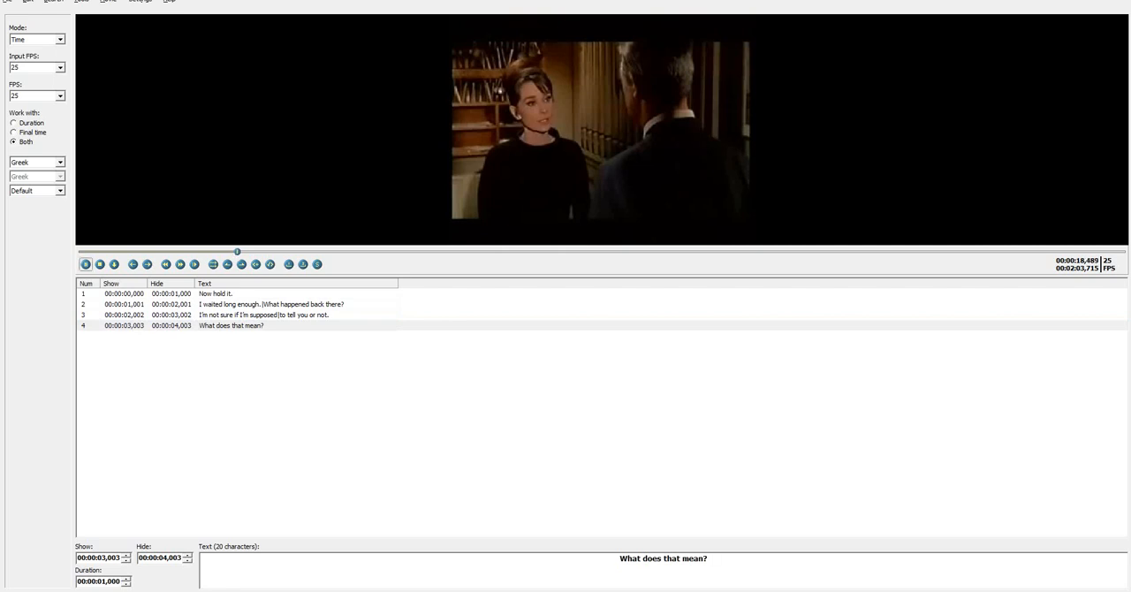
pyautogui.click(85, 264)
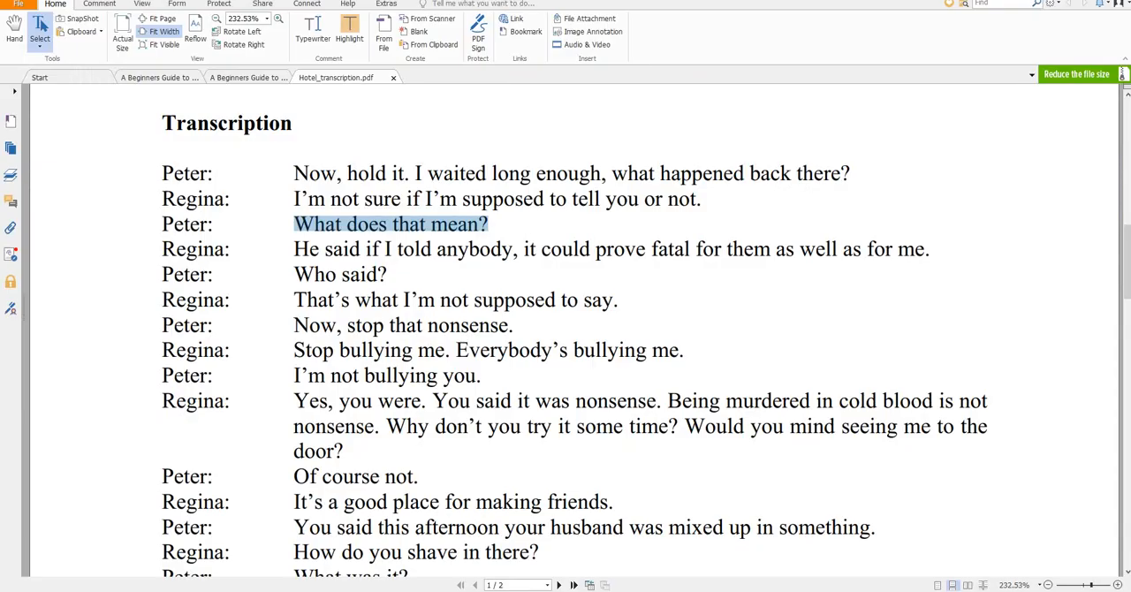
pyautogui.hotkey('alt', 'Tab')
pyautogui.click(423, 199)
pyautogui.click(447, 251)
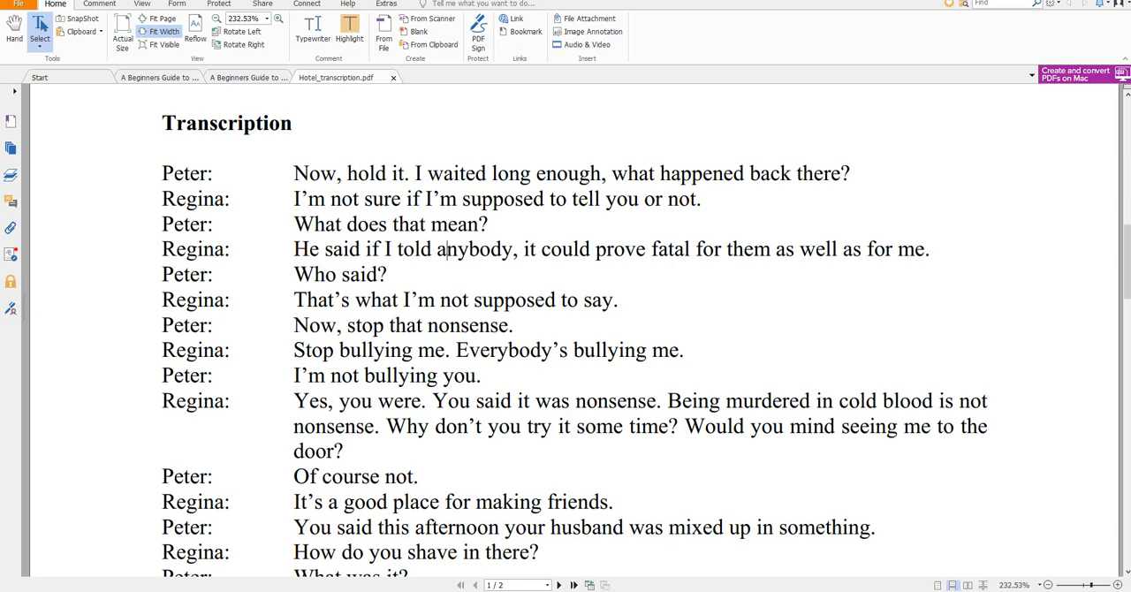
pyautogui.moveTo(295, 250); pyautogui.dragTo(930, 250)
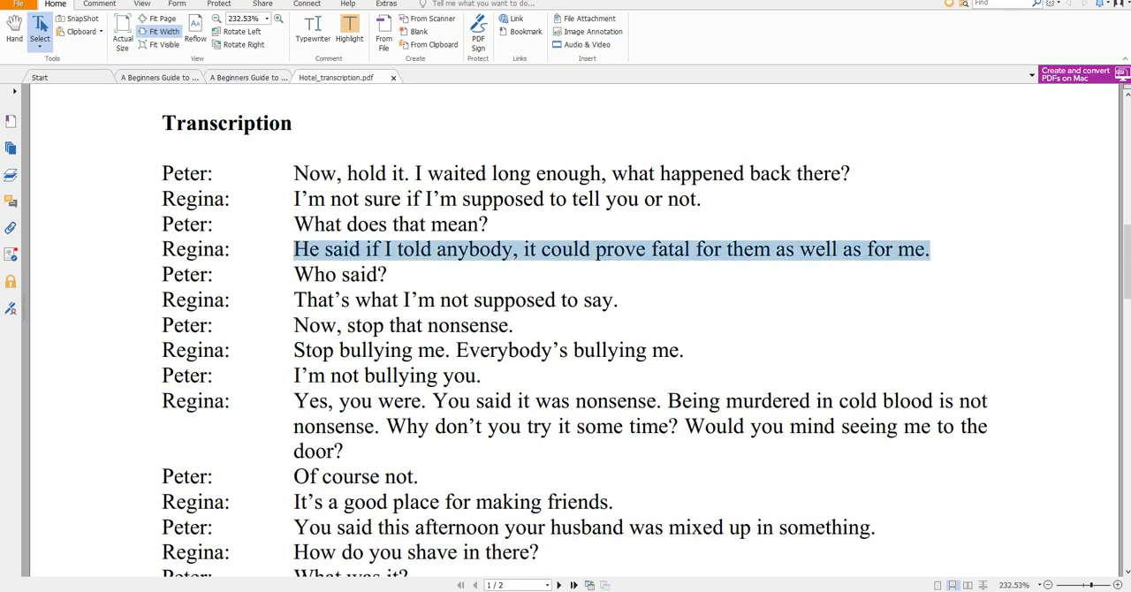
# Insert a fifth subtitle after the fourth and fill it with the sentence selected in the transcription PDF
pyautogui.hotkey('alt', 'Tab')
pyautogui.click(232, 326)
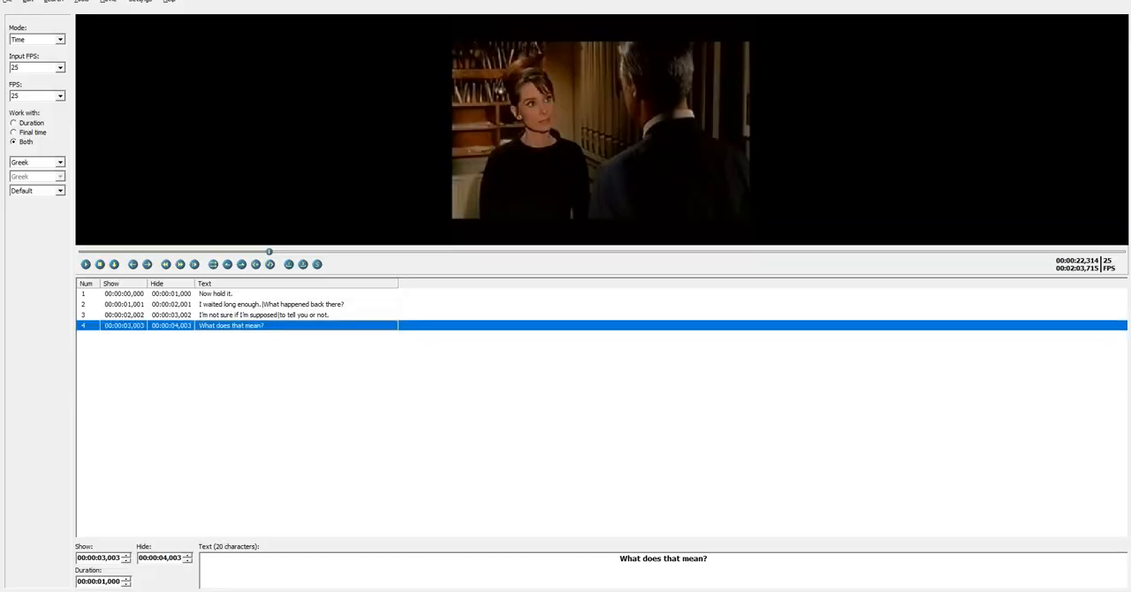
pyautogui.press('Insert')
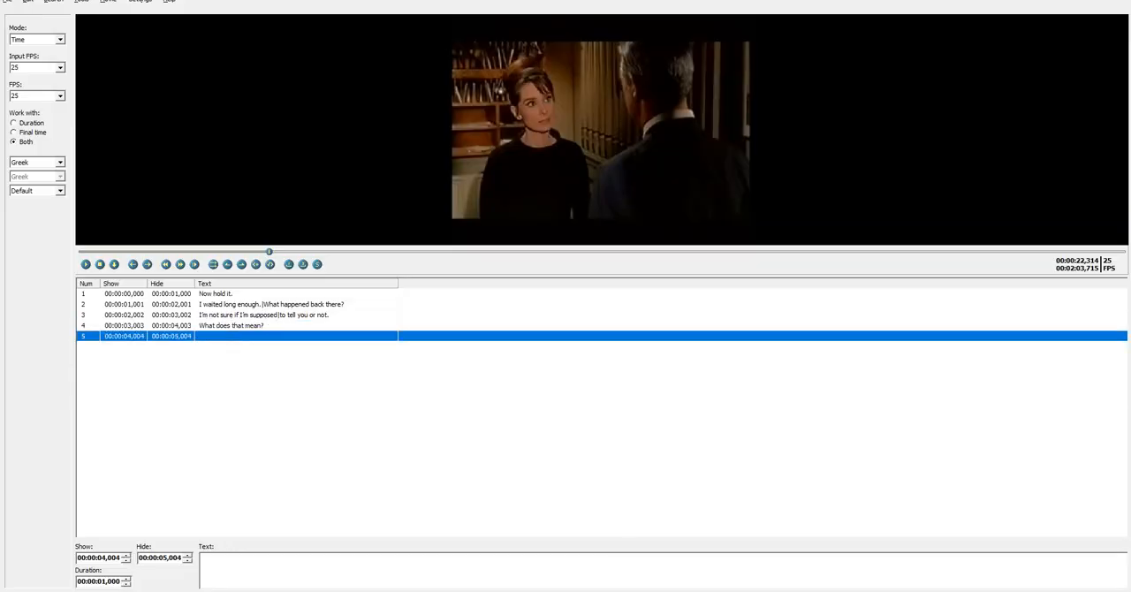
pyautogui.click(664, 558)
pyautogui.hotkey('ctrl', 'v')
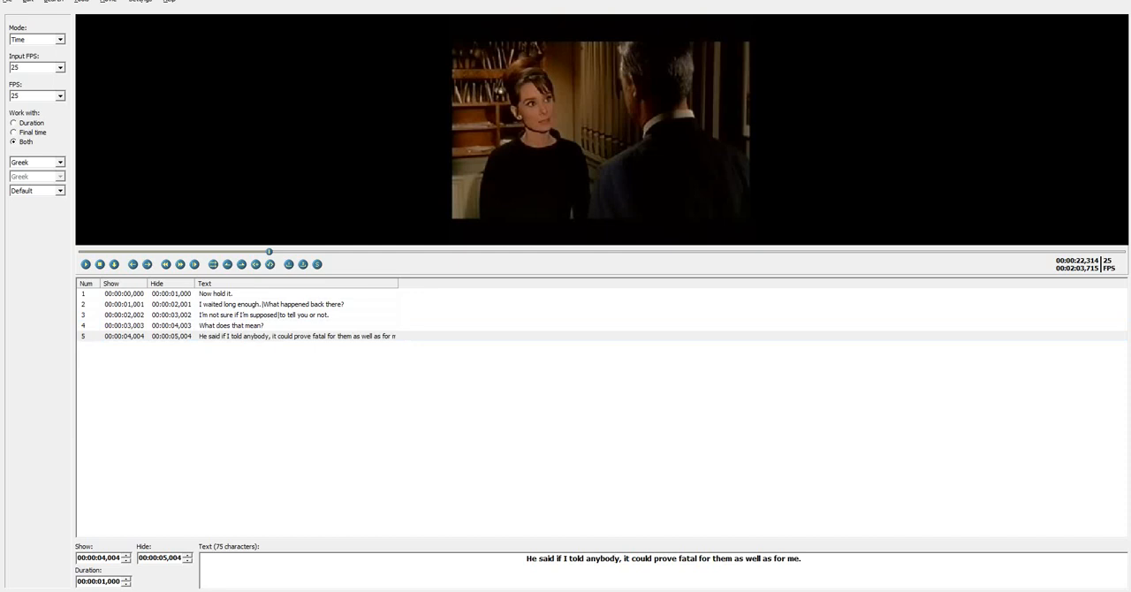
# Split the fifth subtitle into two lines after "He said if I told anybody," and compare it with the fourth subtitle
pyautogui.press('BackSpace')
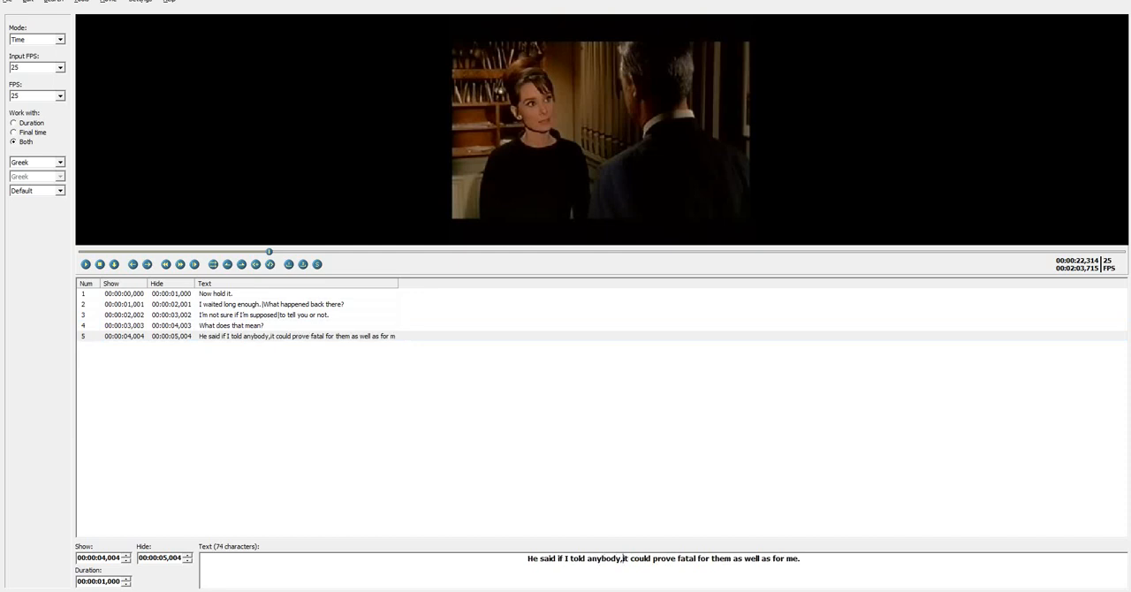
pyautogui.press('Return')
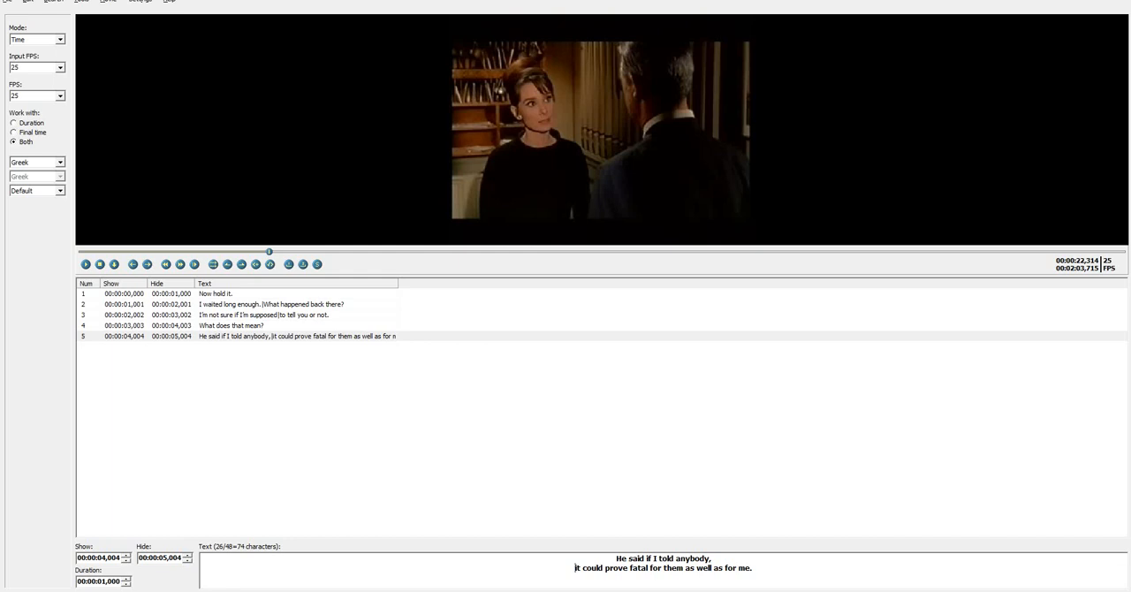
pyautogui.click(232, 325)
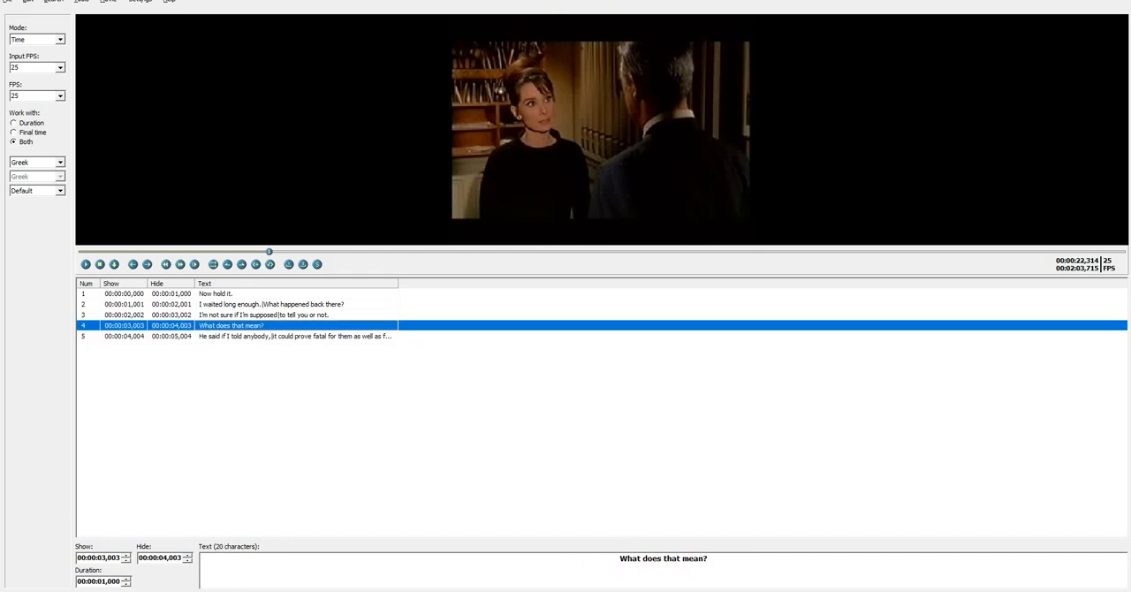
pyautogui.click(232, 336)
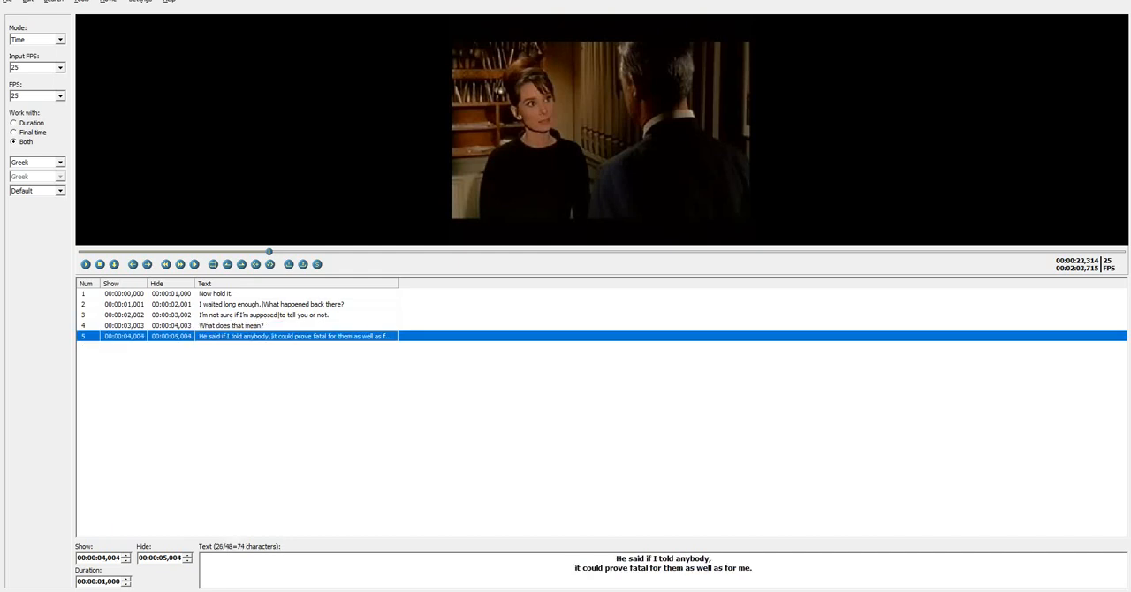
# Move "He said if I told anybody," from the fifth subtitle to a second line of the fourth, preceded by a hyphen without a space
pyautogui.moveTo(712, 559); pyautogui.dragTo(616, 558)
pyautogui.hotkey('ctrl', 'c')
pyautogui.press('Delete')
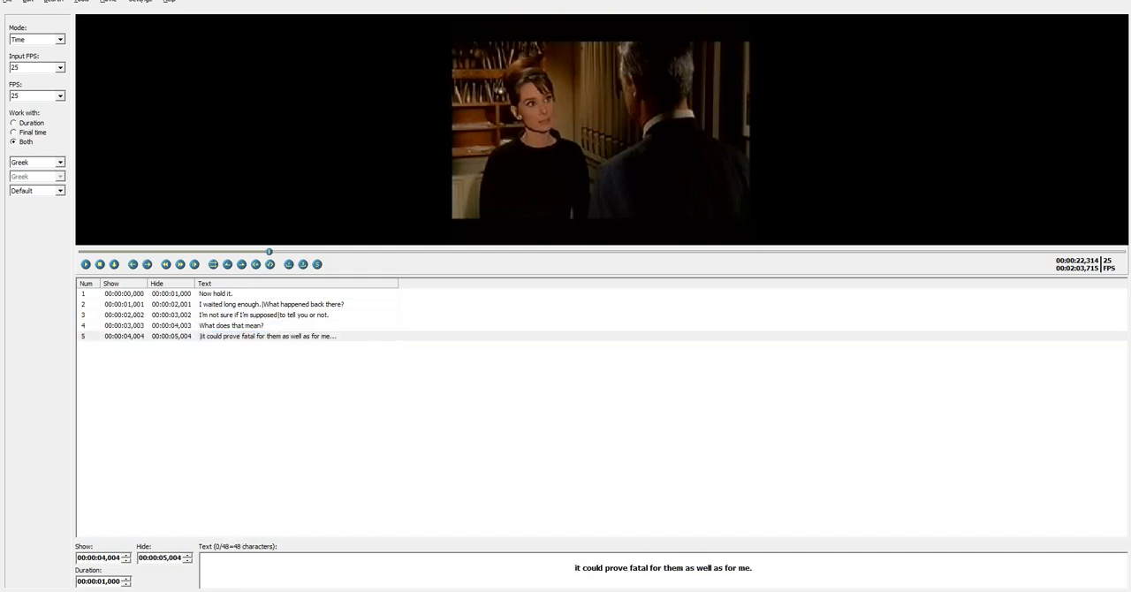
pyautogui.press('Delete')
pyautogui.click(231, 325)
pyautogui.click(709, 559)
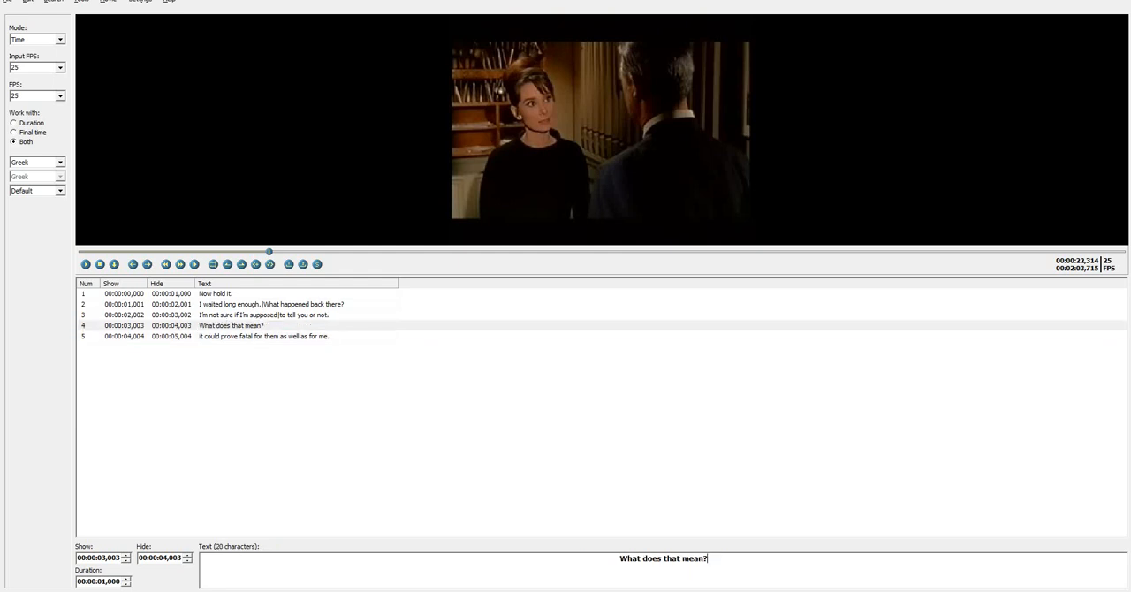
pyautogui.press('Return')
pyautogui.hotkey('ctrl', 'v')
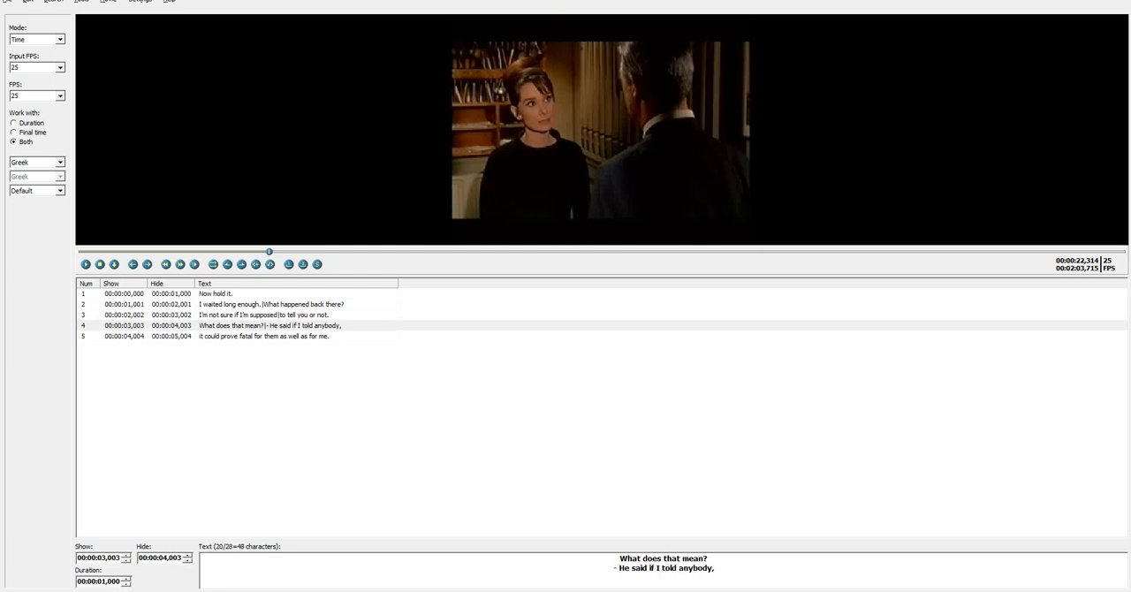
pyautogui.press('BackSpace')
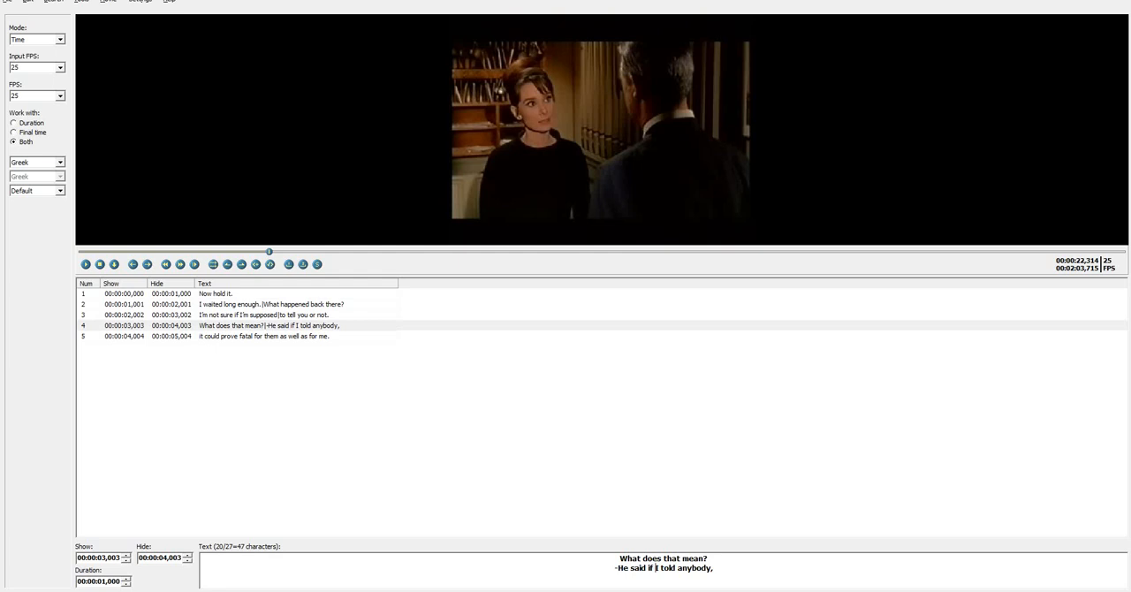
pyautogui.click(268, 325)
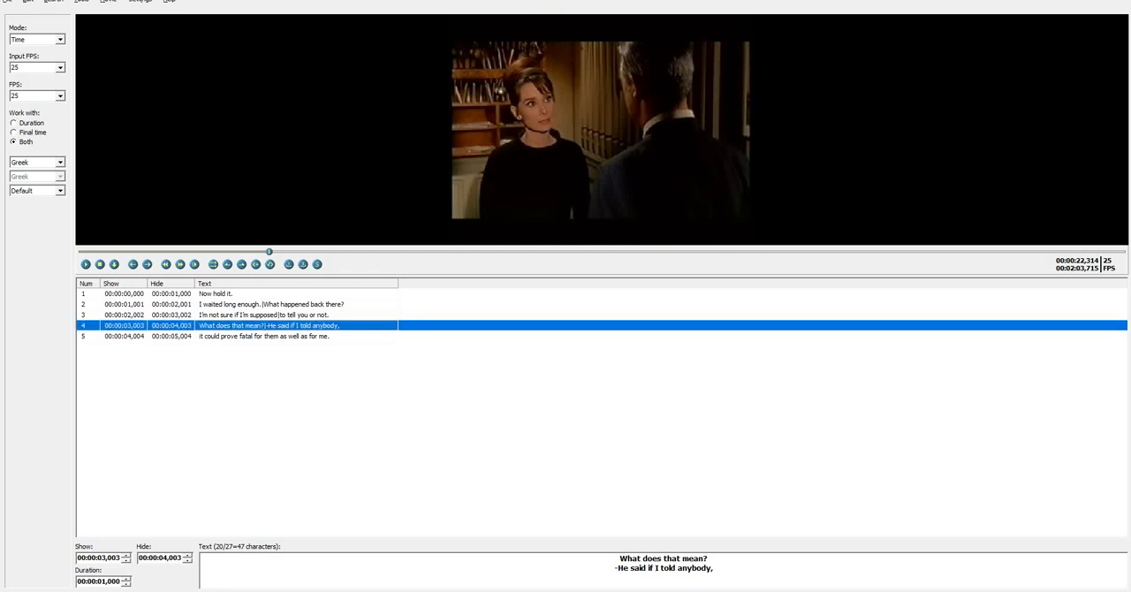
# Split the fifth subtitle into two lines, "it could prove fatal" and "for them as well as for me."
pyautogui.click(269, 336)
pyautogui.click(650, 558)
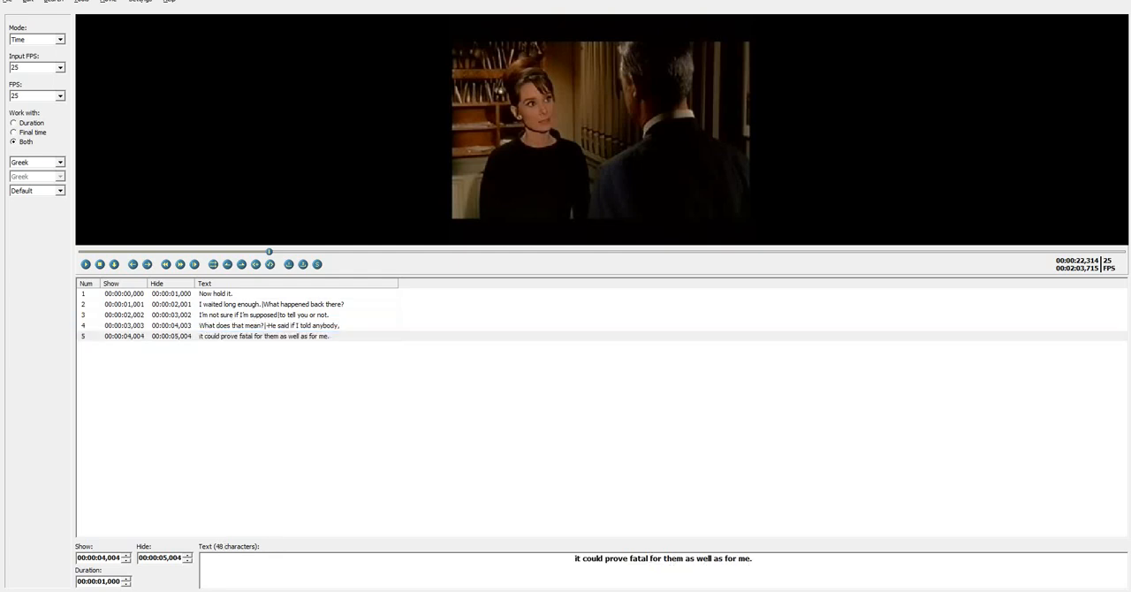
pyautogui.press('BackSpace')
pyautogui.press('Return')
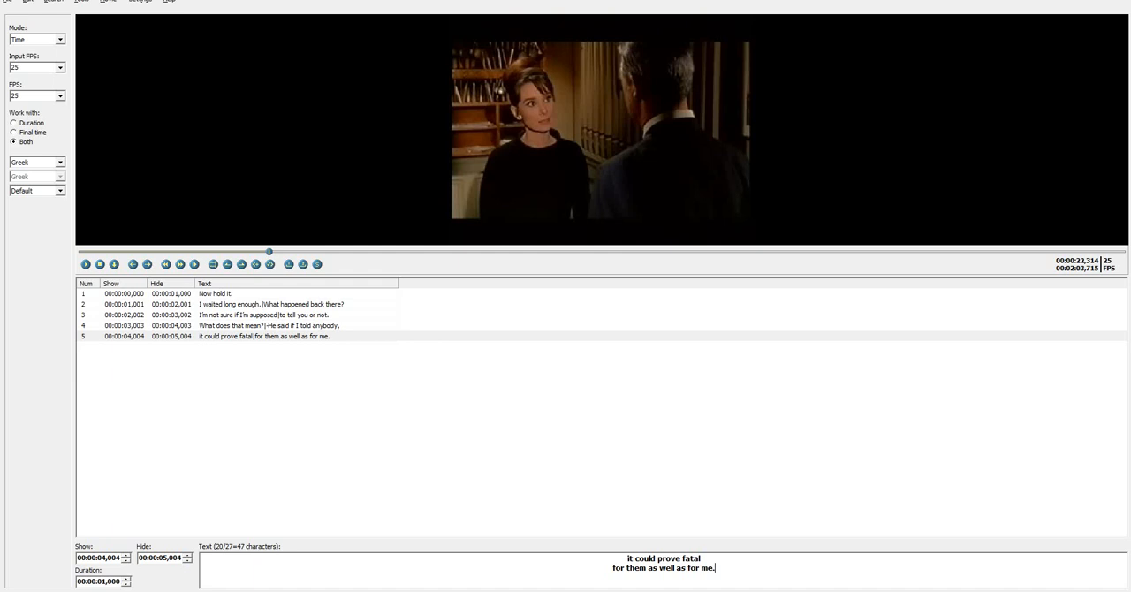
# Select the first subtitle, return the video to its beginning and advance in small increments to 00:00:01,500
pyautogui.click(241, 294)
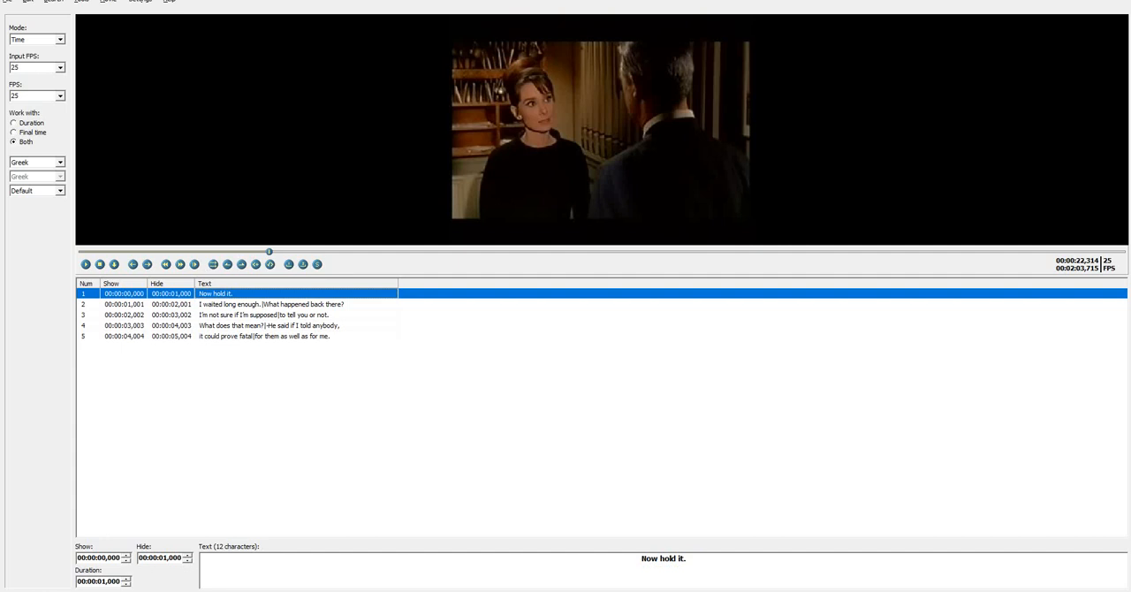
pyautogui.moveTo(269, 252); pyautogui.dragTo(81, 251)
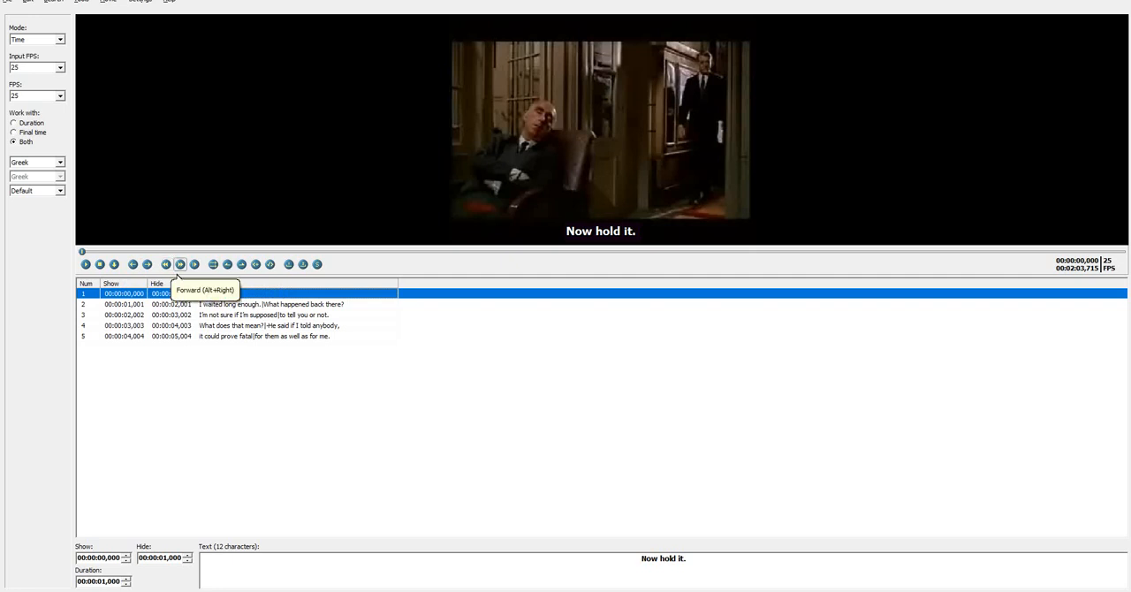
pyautogui.click(180, 264)
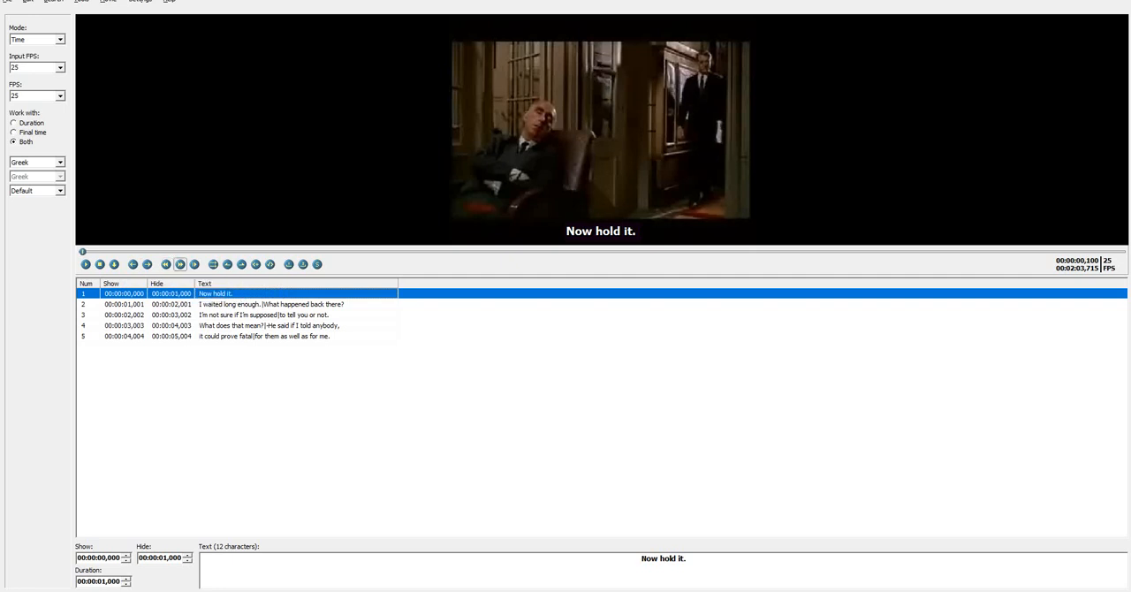
pyautogui.click(179, 264)
pyautogui.click(179, 264)
pyautogui.click(179, 264)
pyautogui.click(179, 264)
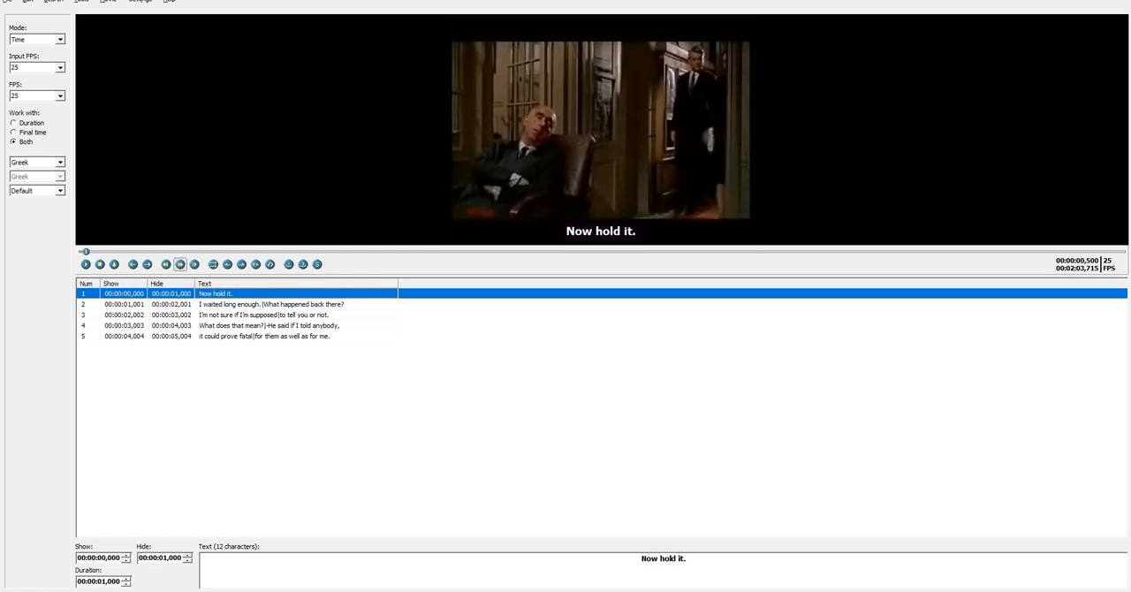
pyautogui.click(179, 264)
pyautogui.click(179, 264)
pyautogui.click(179, 264)
pyautogui.click(179, 264)
pyautogui.click(180, 264)
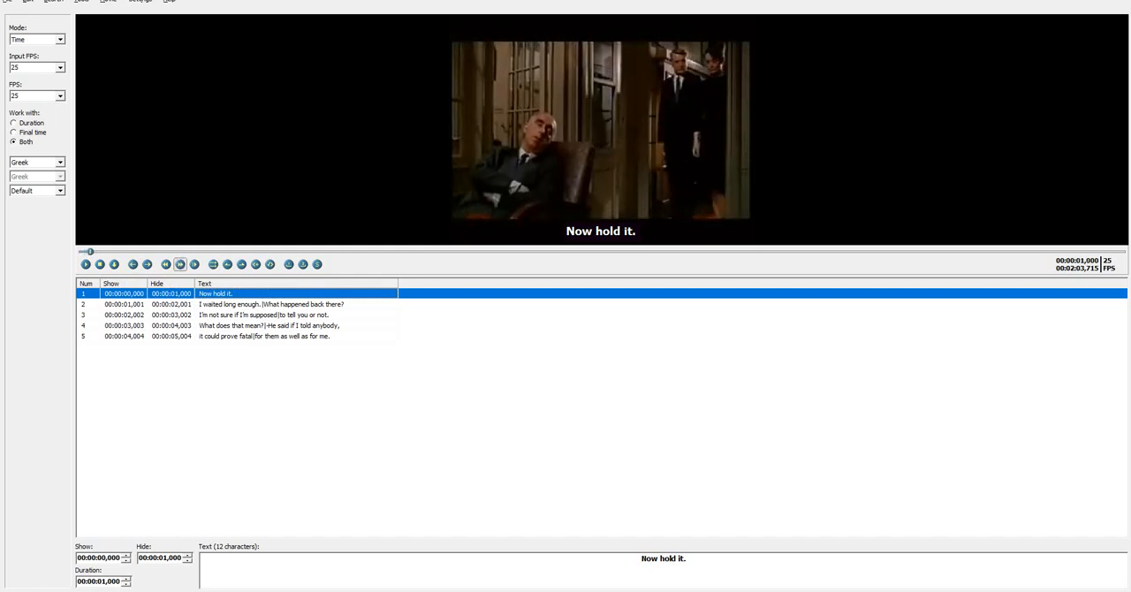
pyautogui.click(180, 264)
pyautogui.click(179, 264)
pyautogui.click(180, 264)
pyautogui.click(180, 264)
pyautogui.click(179, 264)
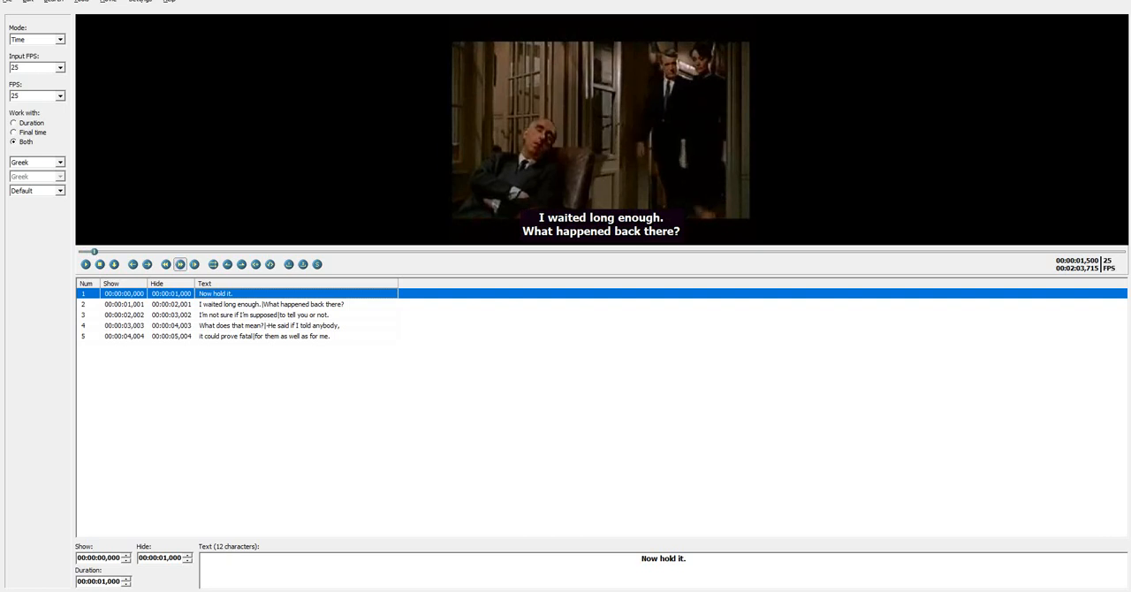
# Return the video to its beginning and play it up to 00:00:10,133
pyautogui.moveTo(94, 252); pyautogui.dragTo(81, 252)
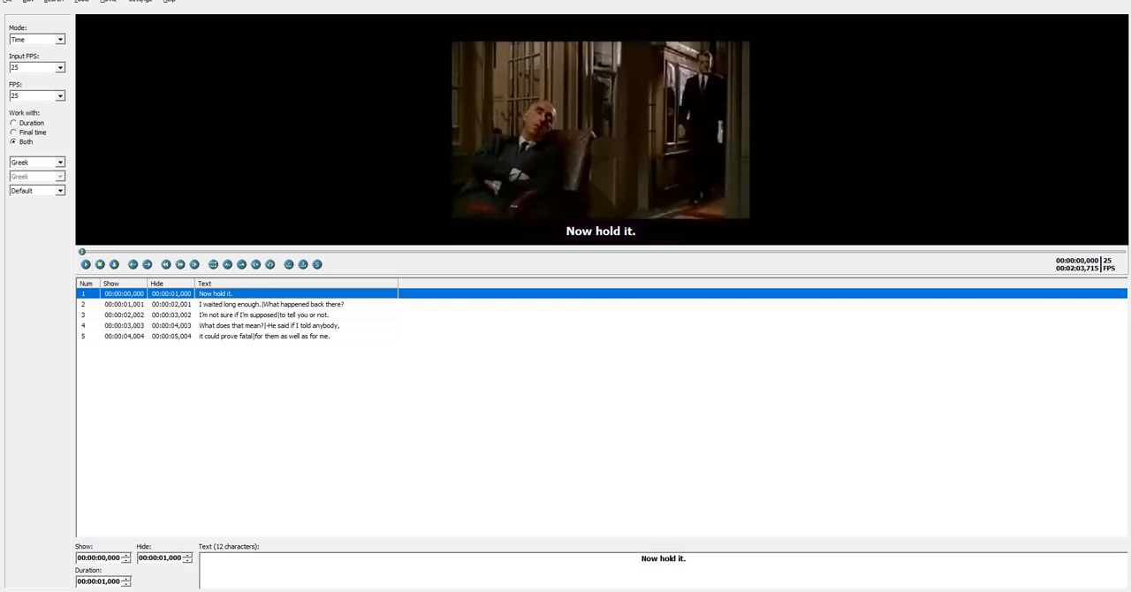
pyautogui.click(86, 266)
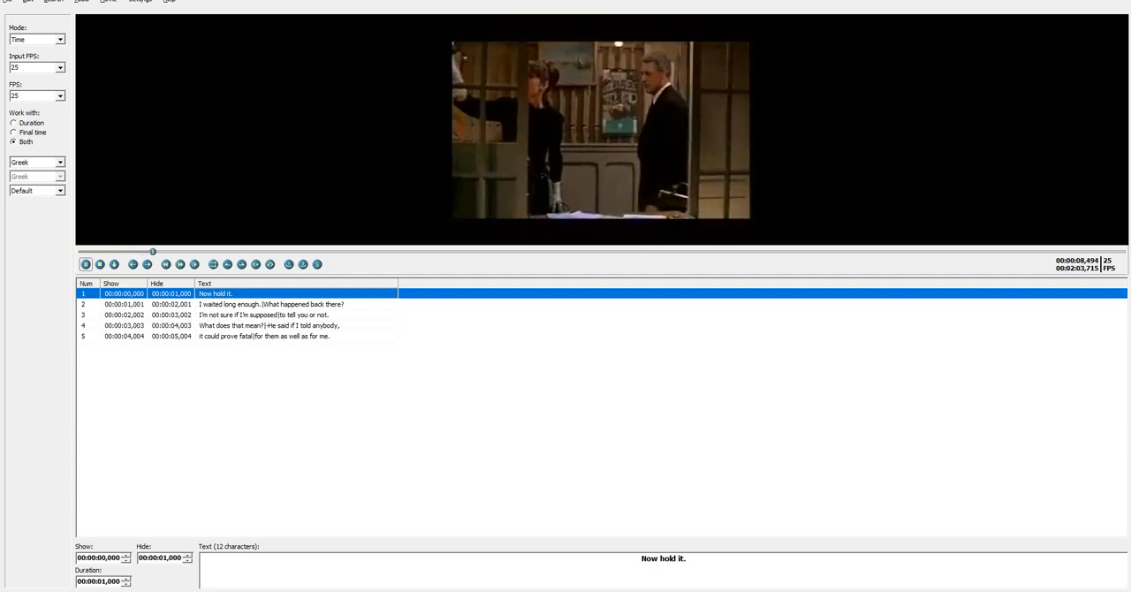
pyautogui.click(86, 264)
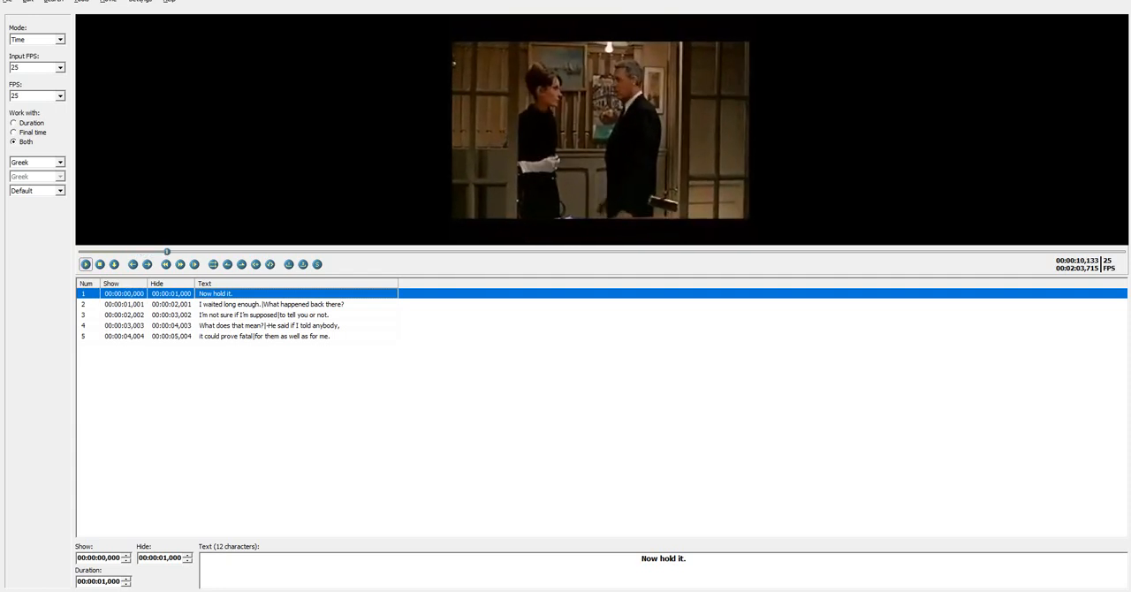
# Find where the first line of dialogue begins and set the first subtitle's start time to 00:00:09,994
pyautogui.click(166, 264)
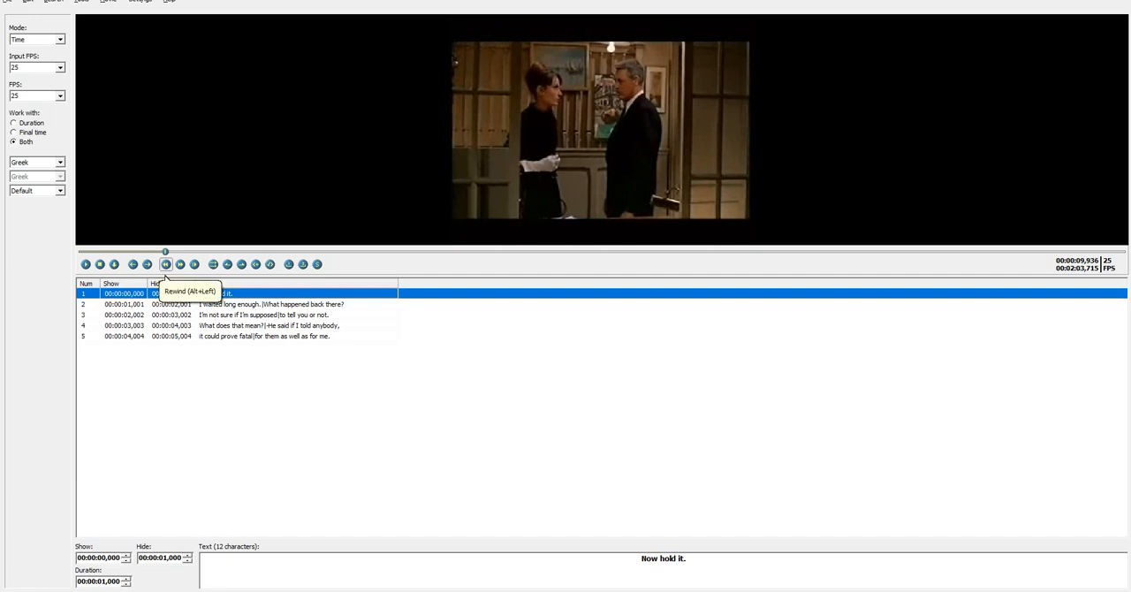
pyautogui.click(166, 264)
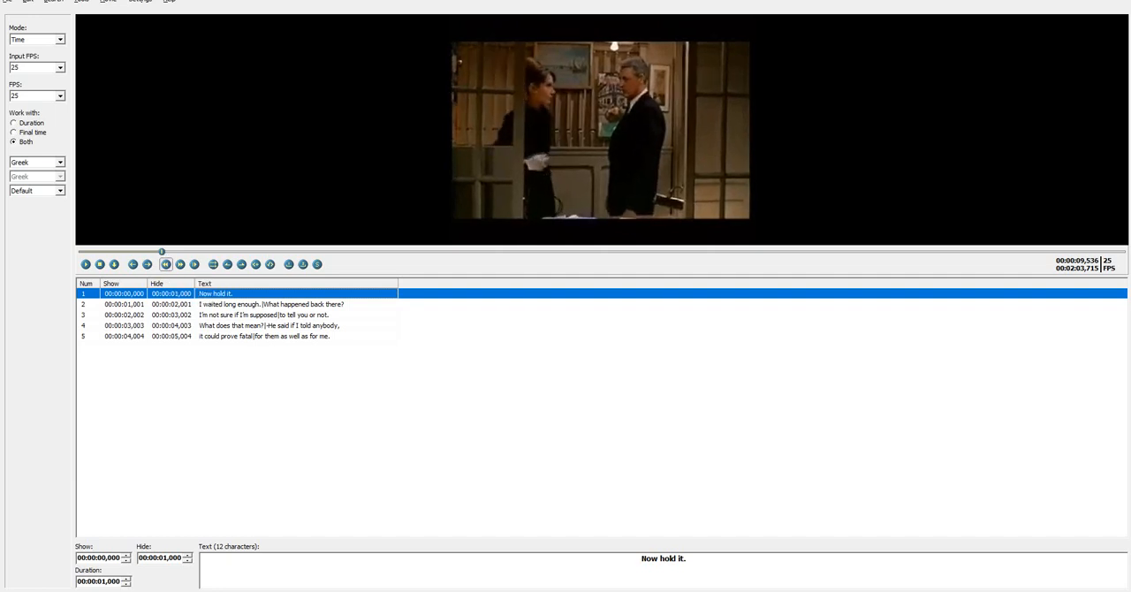
pyautogui.click(86, 264)
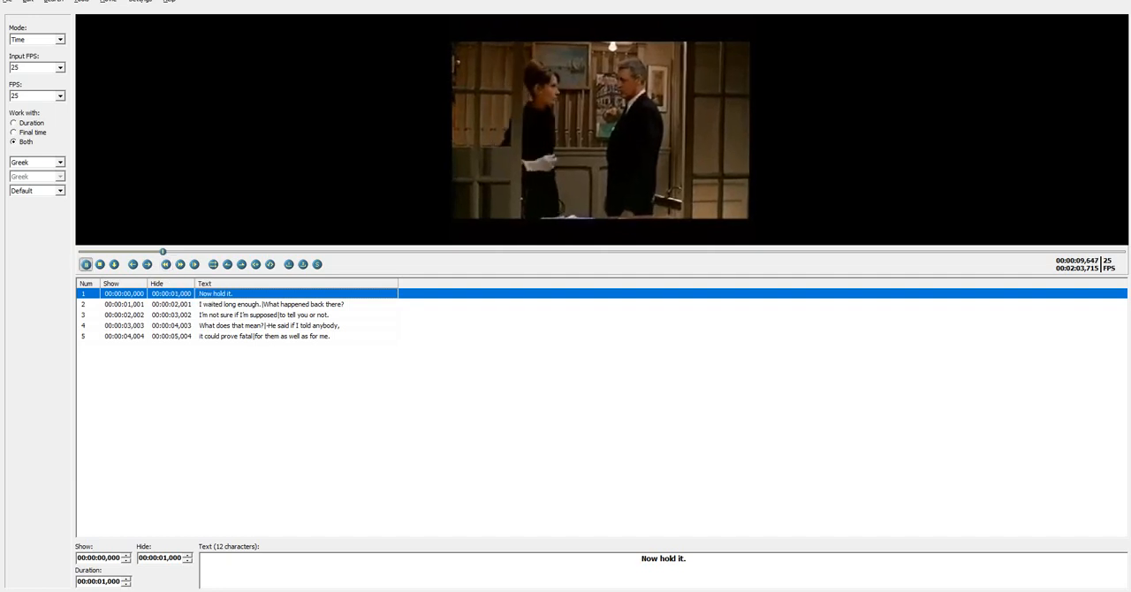
pyautogui.click(85, 264)
pyautogui.click(181, 265)
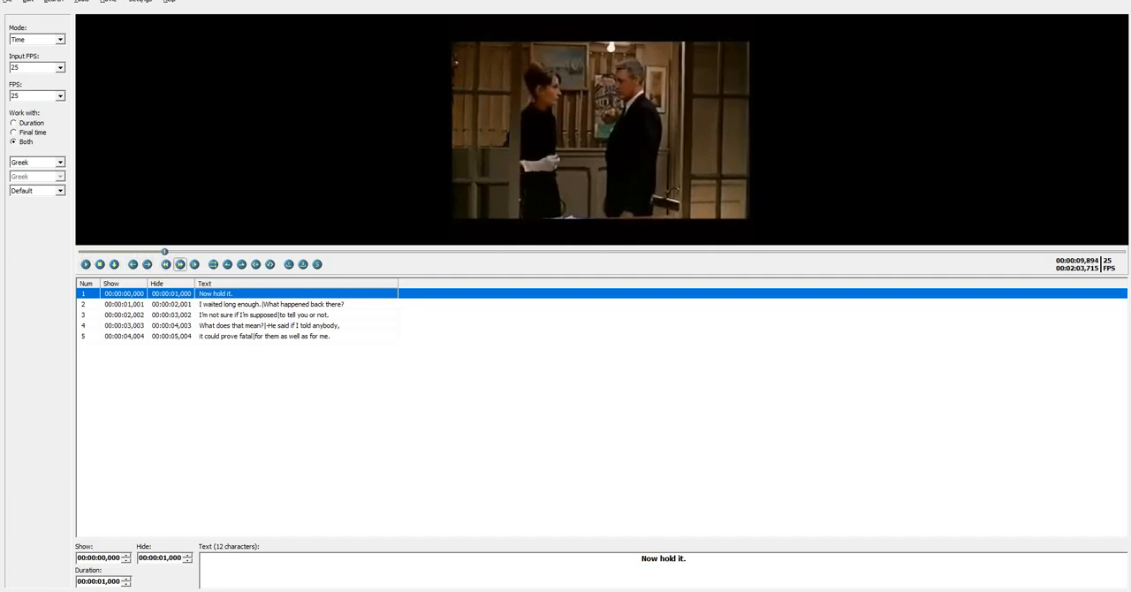
pyautogui.click(181, 264)
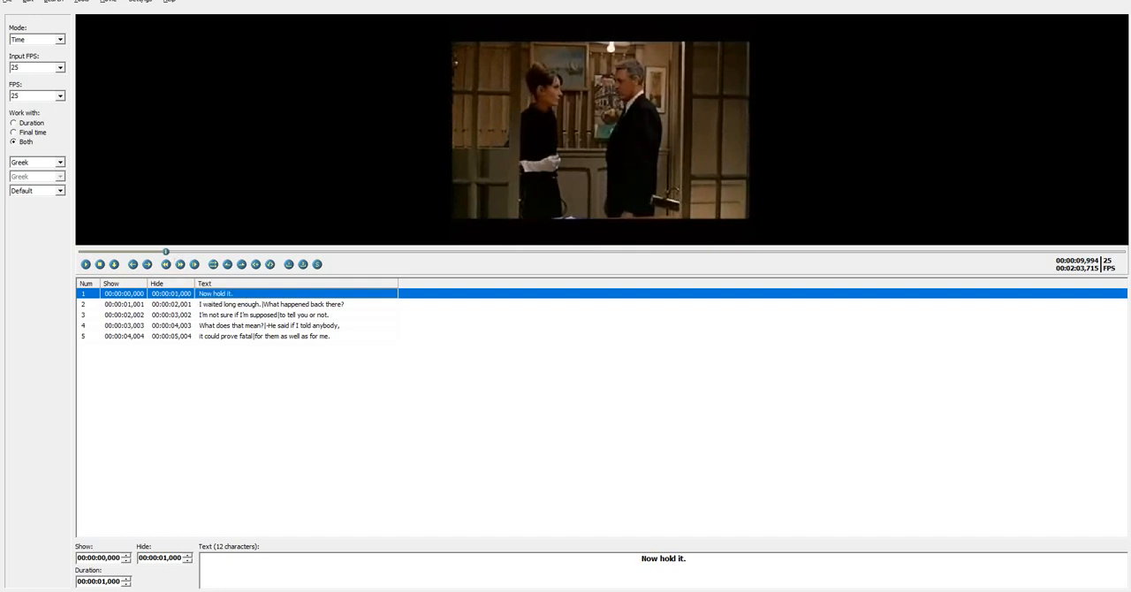
pyautogui.click(227, 264)
# Play the video to the end of "Now hold it." and set the first subtitle's final time to 00:00:11,135
pyautogui.click(86, 264)
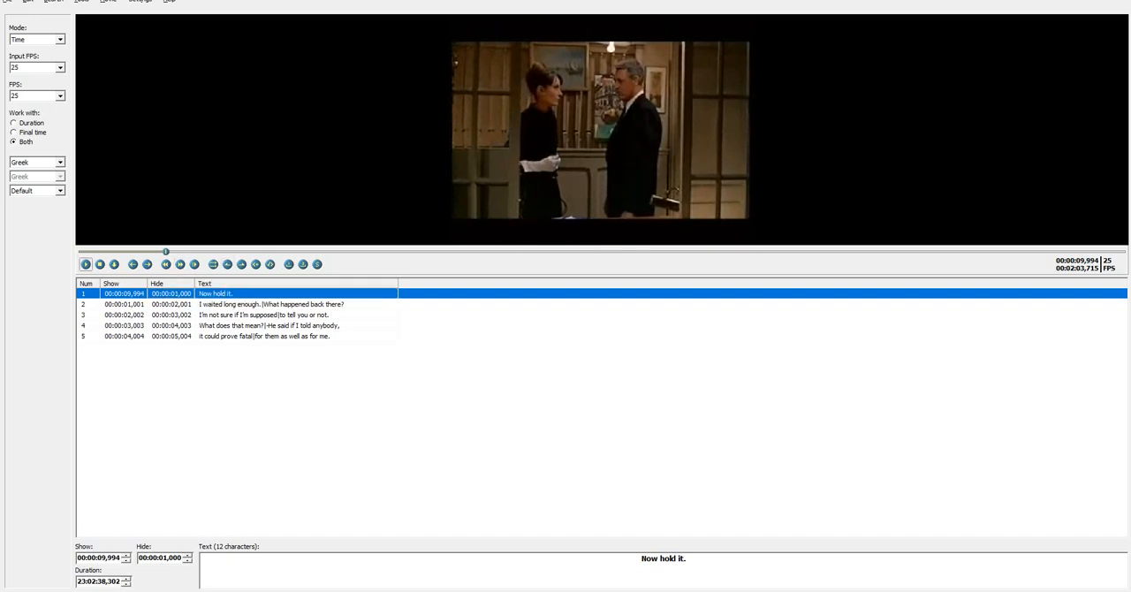
pyautogui.click(85, 264)
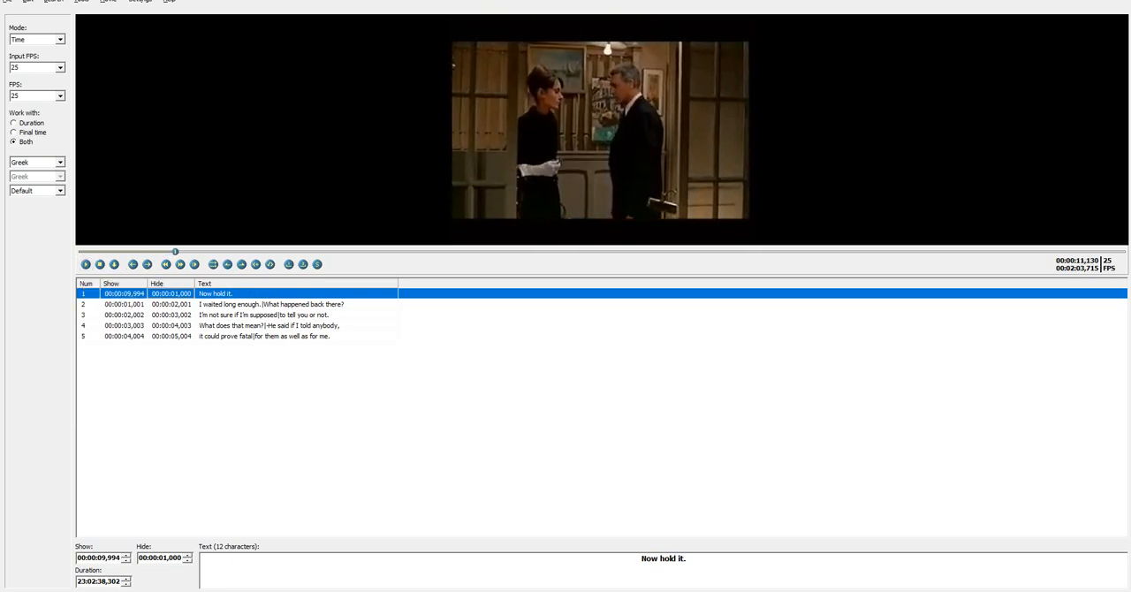
pyautogui.click(241, 265)
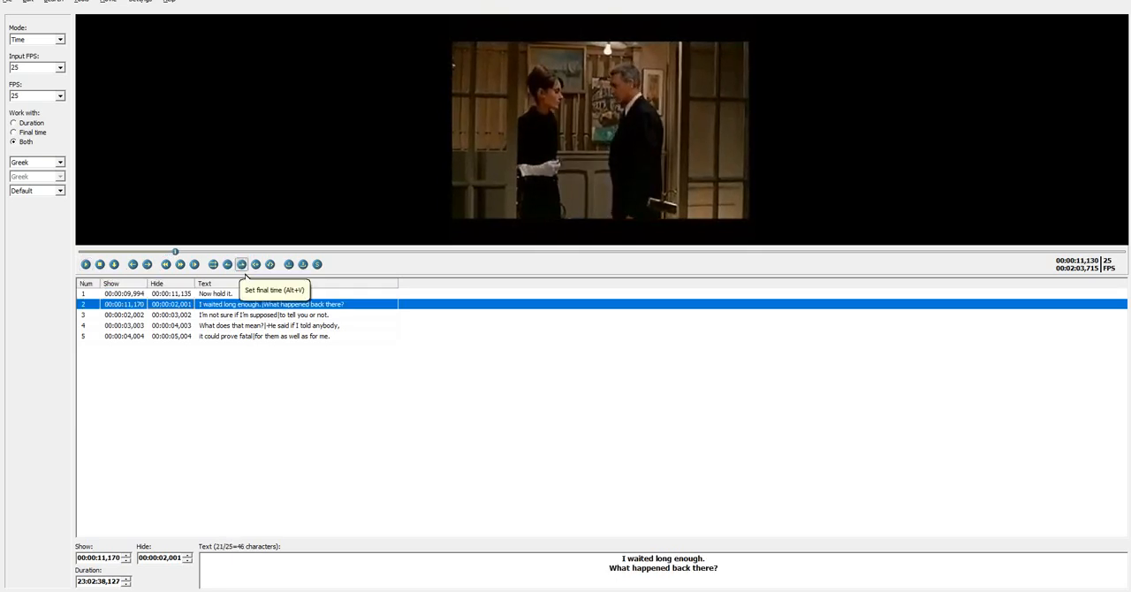
# Set the second subtitle's start time to 00:00:11,135, matching the first subtitle's final time
pyautogui.click(232, 294)
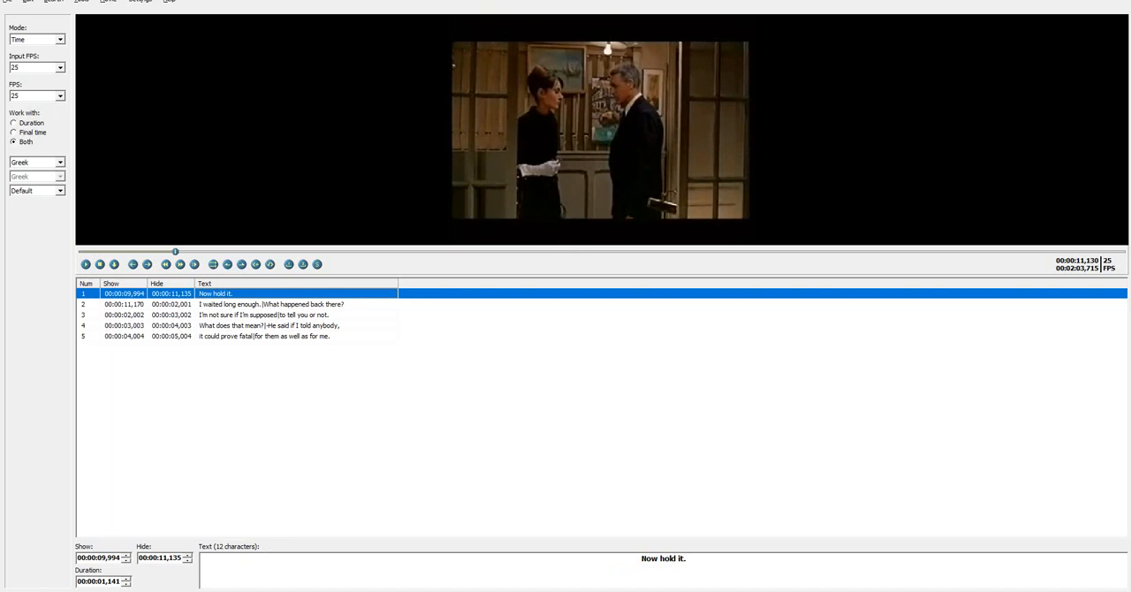
pyautogui.click(232, 304)
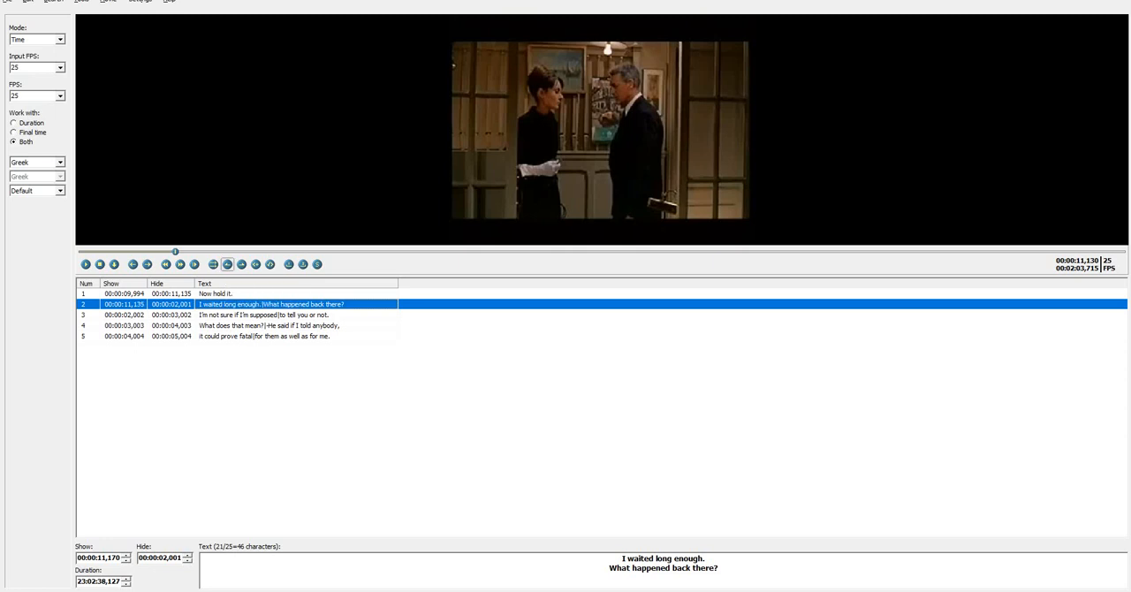
pyautogui.click(227, 264)
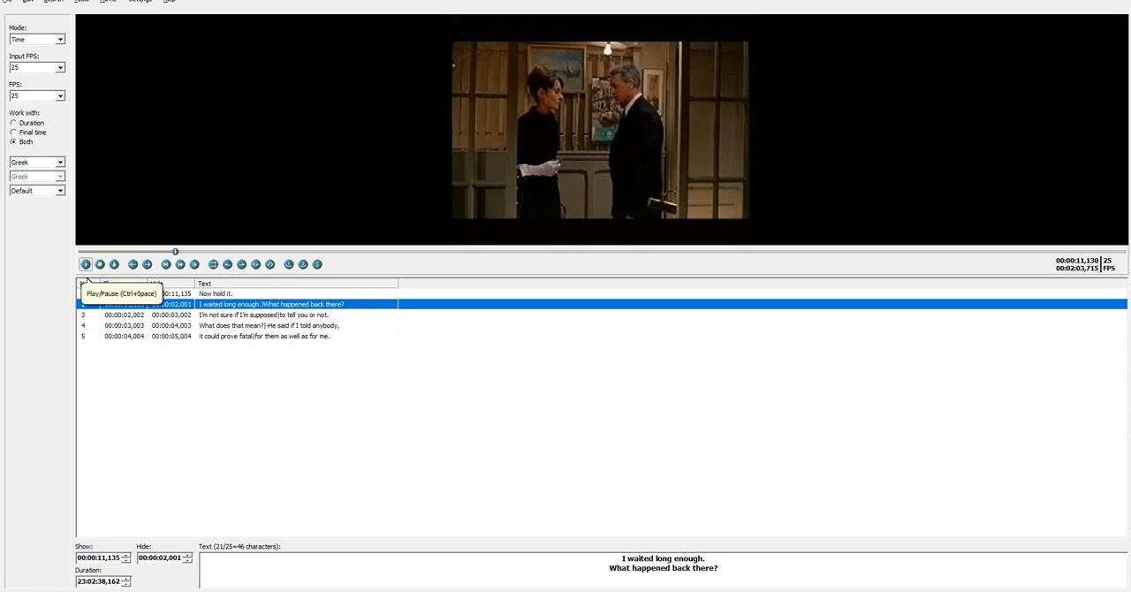
# Play to the end of "What happened back there?", fine-tune the position and set the second subtitle's final time to 00:00:13,421
pyautogui.click(86, 265)
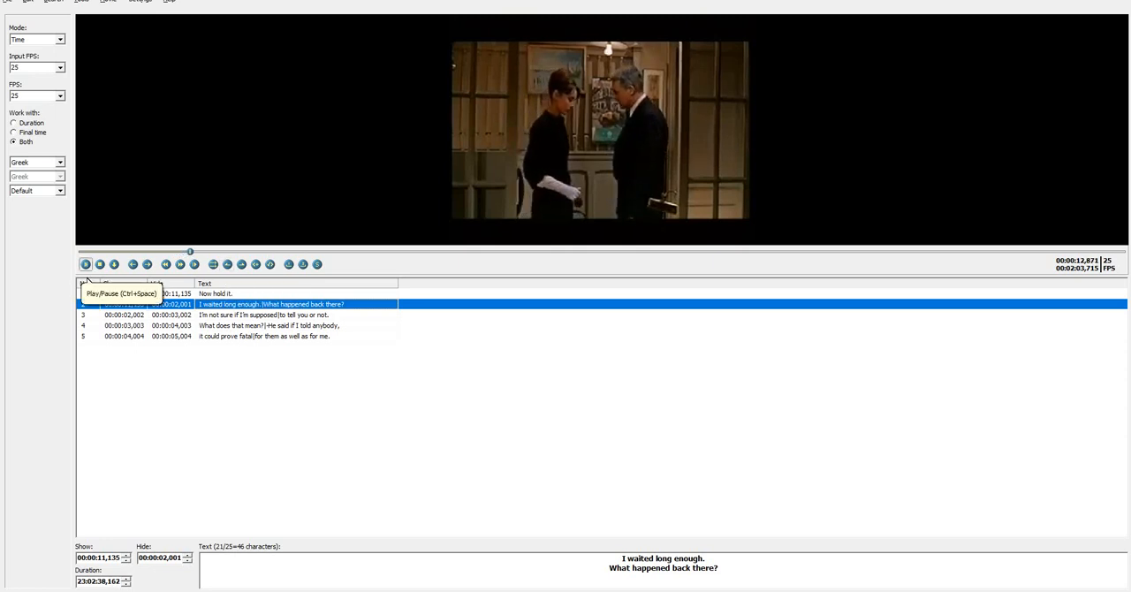
pyautogui.click(85, 265)
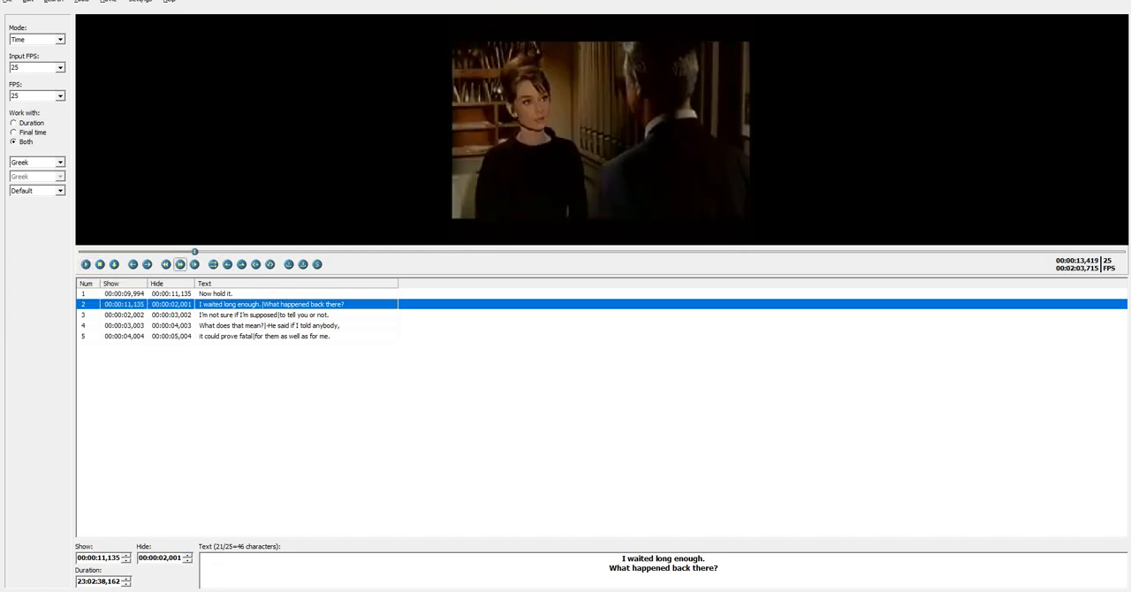
pyautogui.click(166, 264)
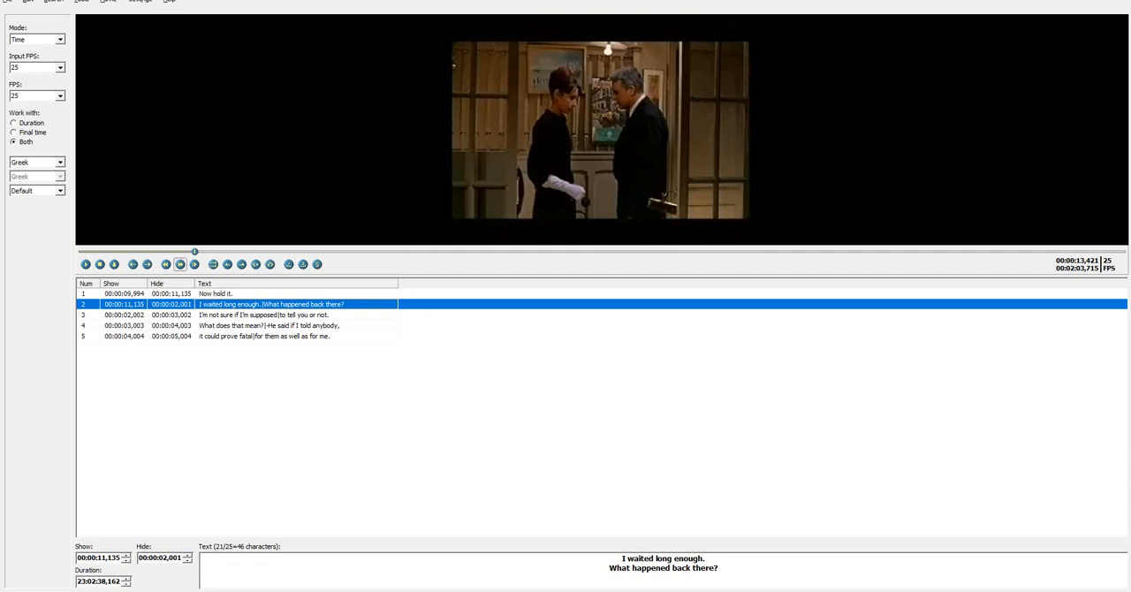
pyautogui.click(180, 264)
pyautogui.click(166, 264)
pyautogui.click(241, 264)
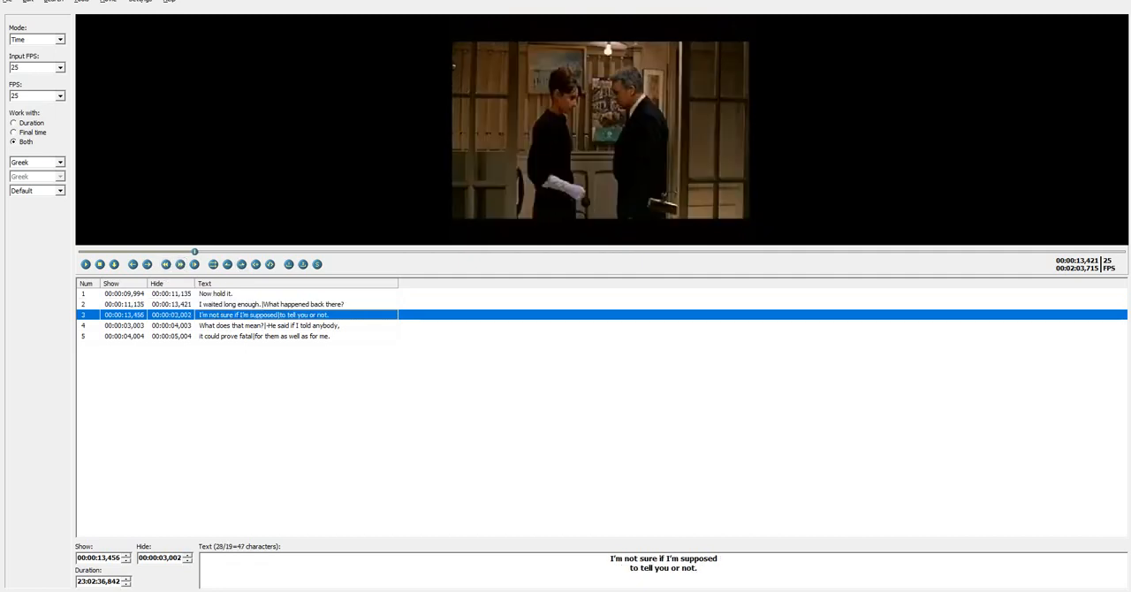
# Advance the video to where "I'm not sure if I'm supposed" begins and set the third subtitle's start time to 00:00:14,387
pyautogui.click(194, 265)
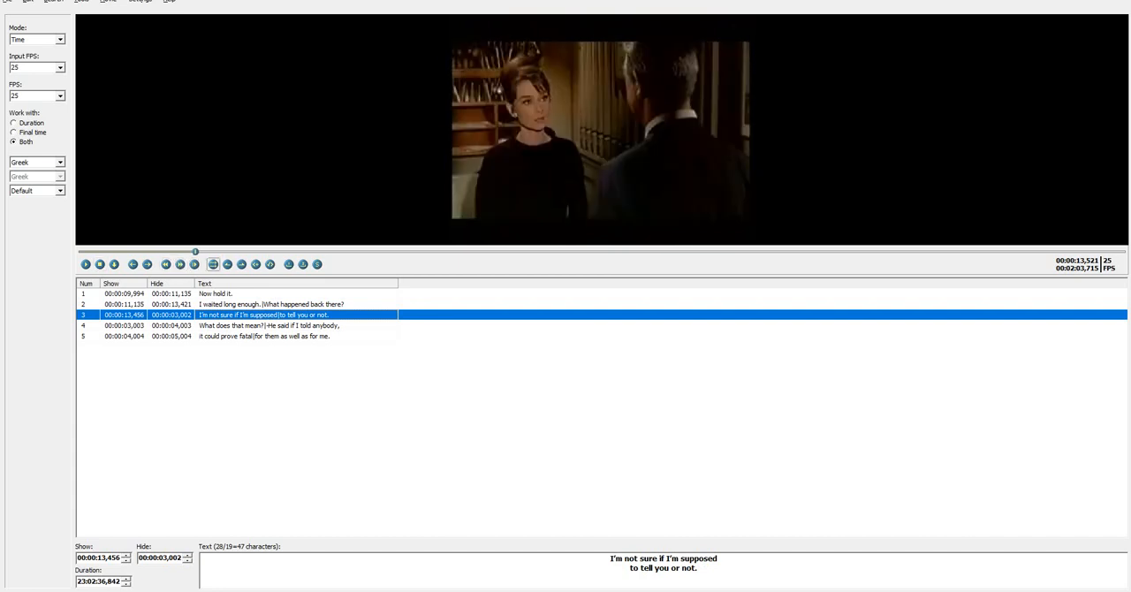
pyautogui.click(227, 265)
pyautogui.click(86, 264)
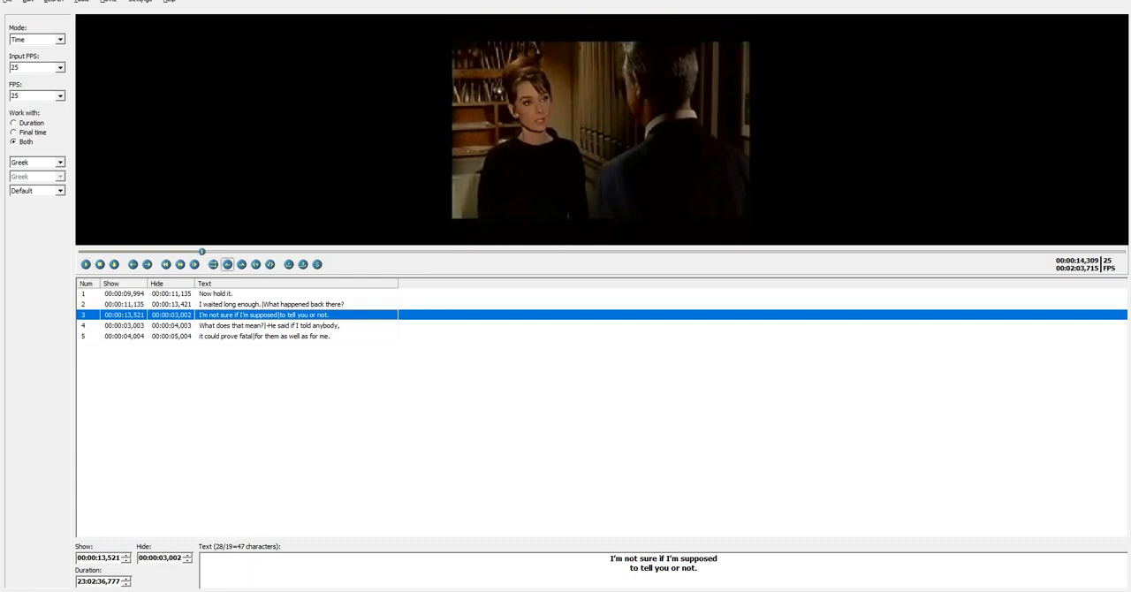
pyautogui.click(227, 265)
# Play to the end of "to tell you or not.", step back slightly and set the third subtitle's final time to 00:00:16,718
pyautogui.click(86, 264)
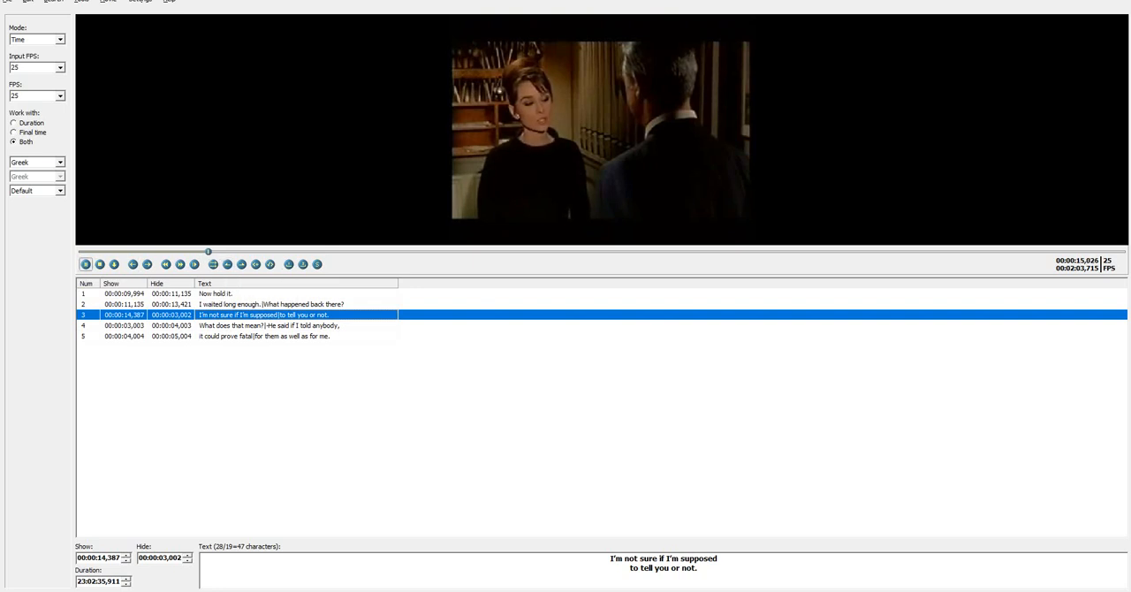
pyautogui.click(86, 267)
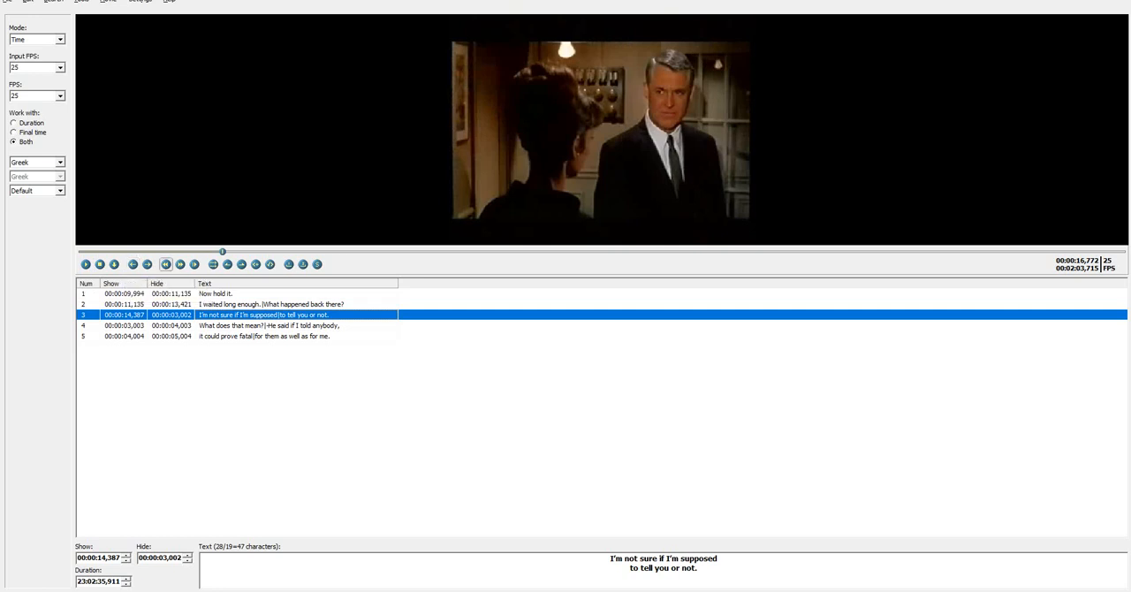
pyautogui.click(165, 265)
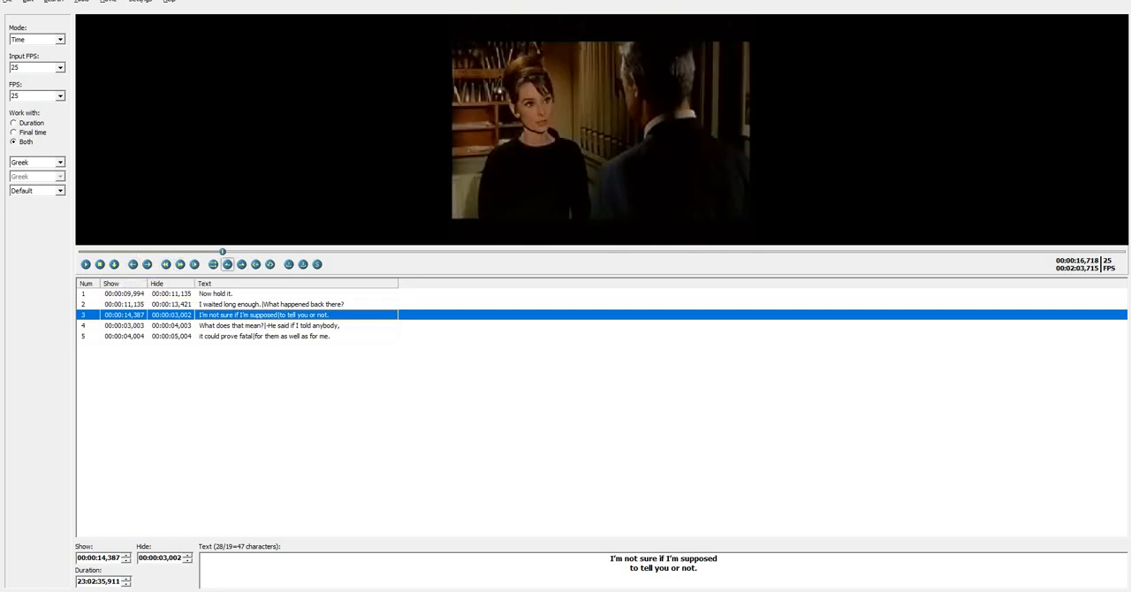
pyautogui.click(241, 264)
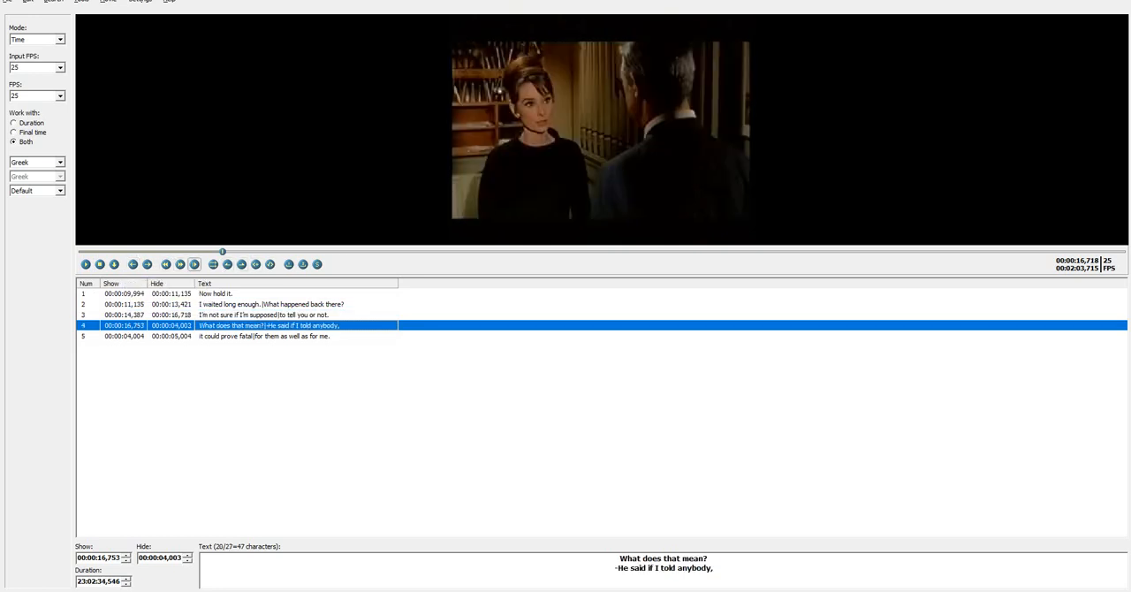
# Time the fourth subtitle to its dialogue, starting at 00:00:16,818 and ending at 00:00:20,004
pyautogui.click(181, 265)
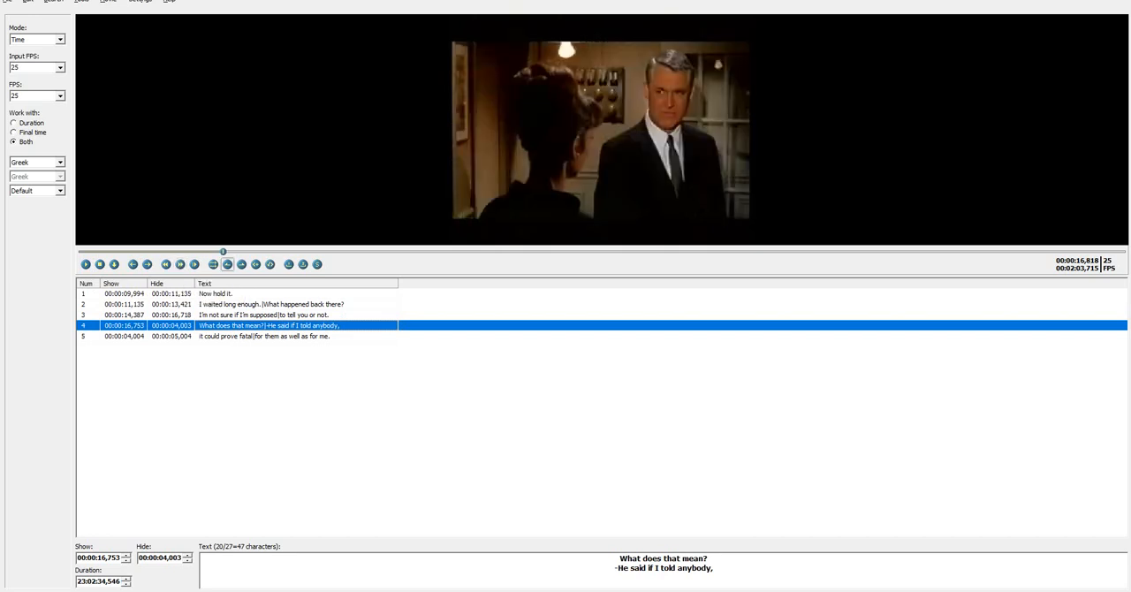
pyautogui.click(227, 264)
pyautogui.click(86, 264)
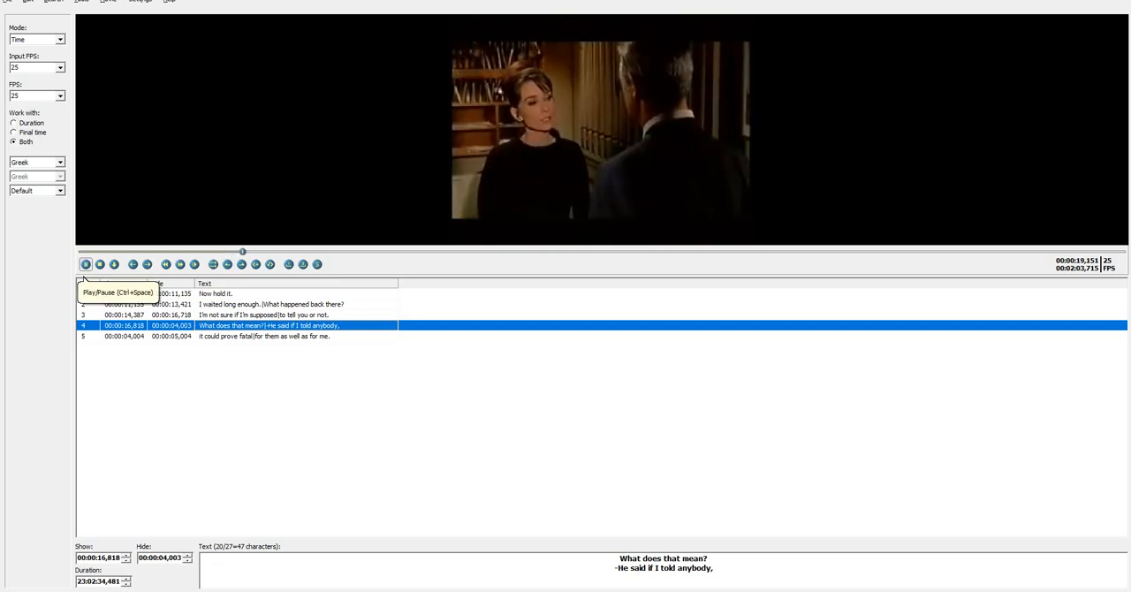
pyautogui.click(241, 264)
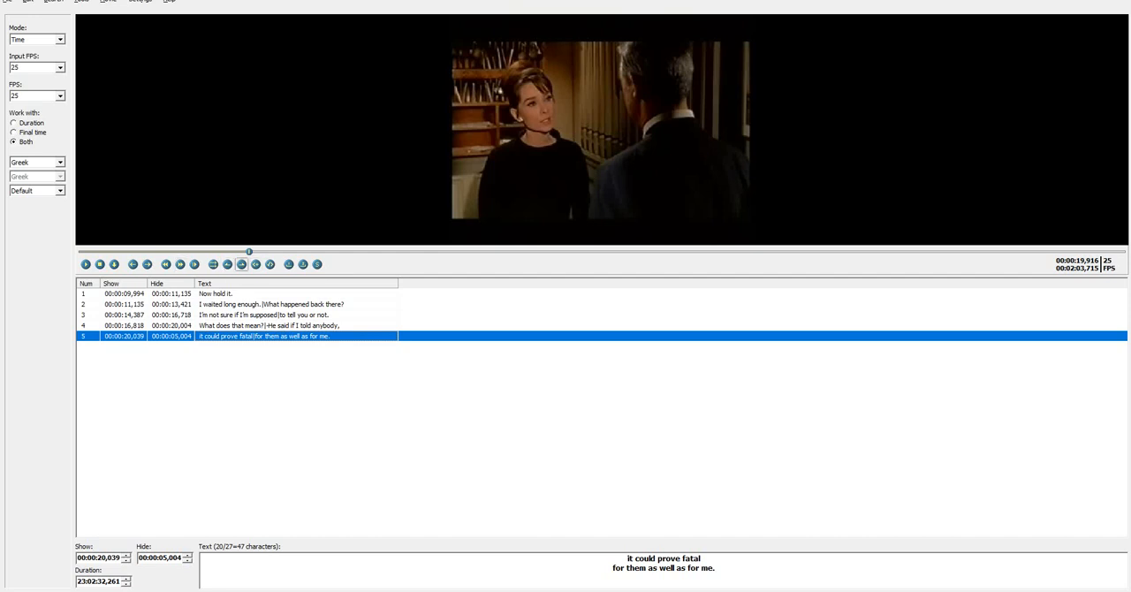
# Advance the video slightly and set the fifth subtitle's start time to 00:00:20,104
pyautogui.click(227, 264)
pyautogui.click(195, 264)
pyautogui.click(227, 264)
# Play through the fifth subtitle's dialogue, set its final time to 00:00:22,491 and play on in short bursts
pyautogui.click(85, 264)
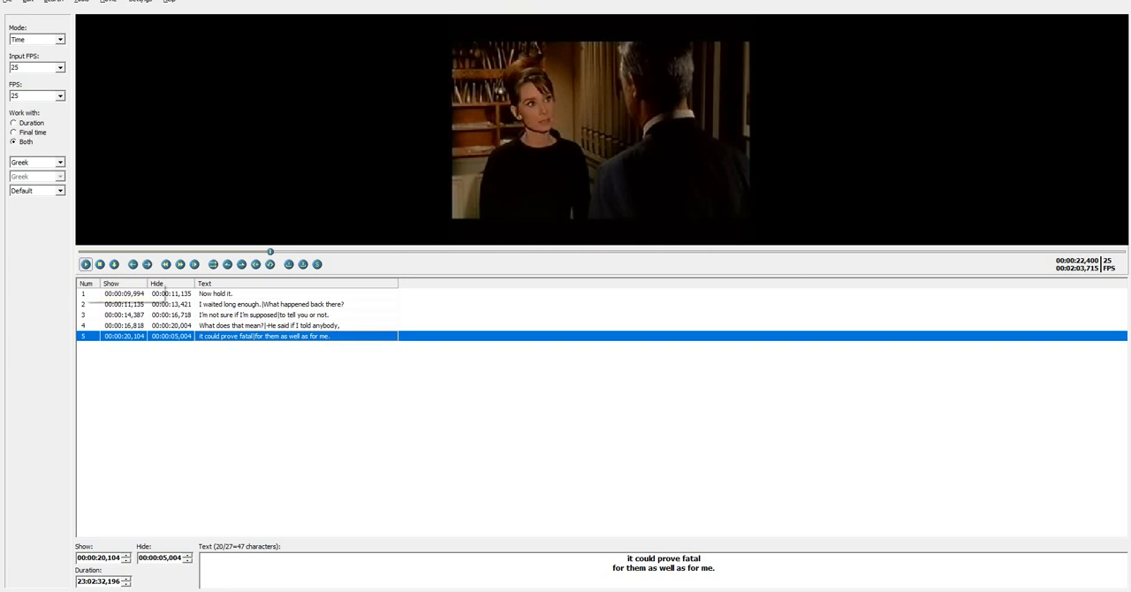
pyautogui.click(241, 264)
pyautogui.doubleClick(86, 264)
pyautogui.doubleClick(86, 265)
pyautogui.click(86, 264)
pyautogui.click(86, 264)
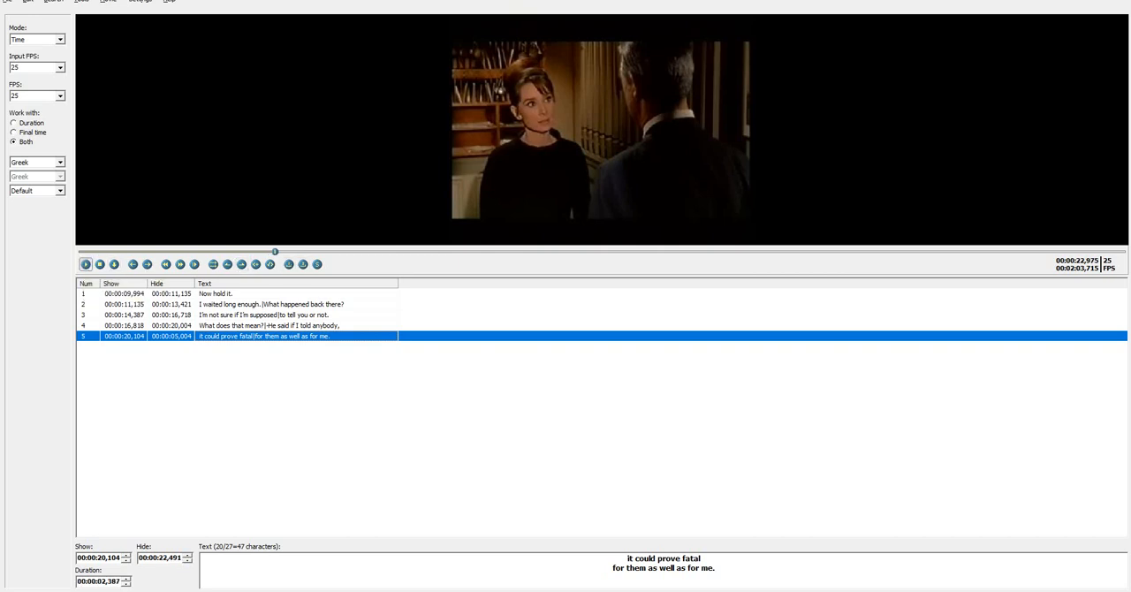
pyautogui.click(85, 264)
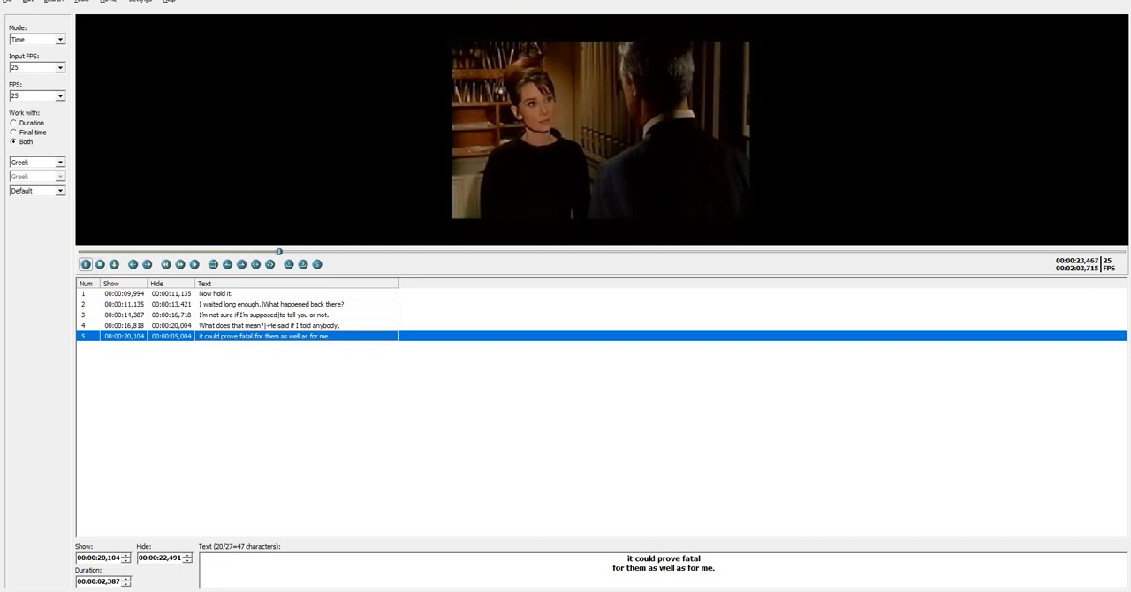
# Replay the end of the fifth subtitle's dialogue from about 00:00:22,117 and set its final time to 00:00:22,698
pyautogui.moveTo(283, 252); pyautogui.dragTo(268, 252)
pyautogui.click(86, 264)
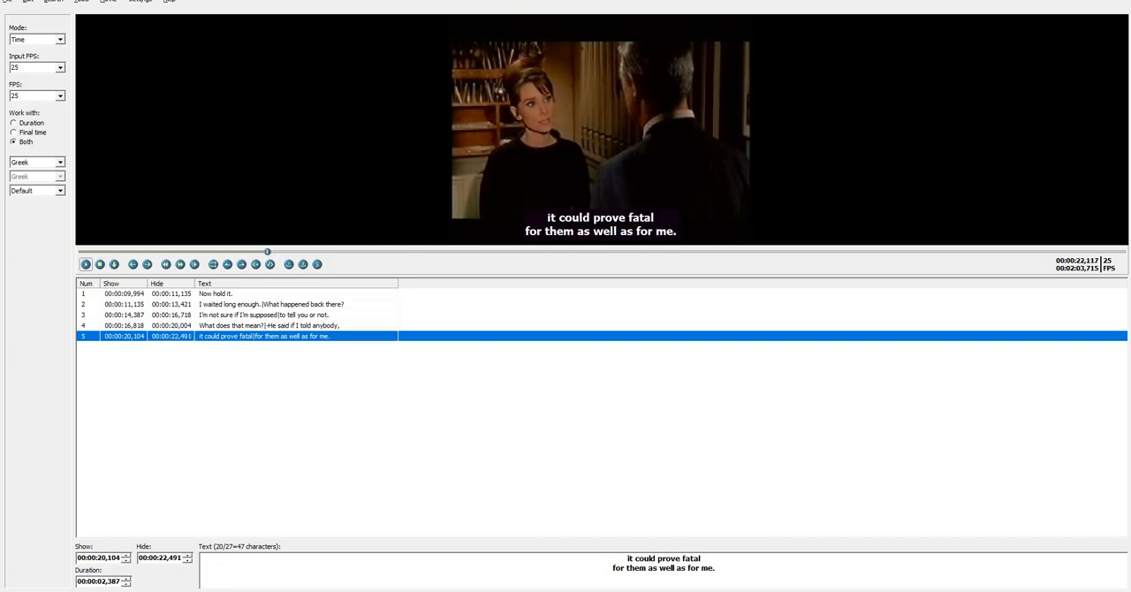
pyautogui.click(86, 264)
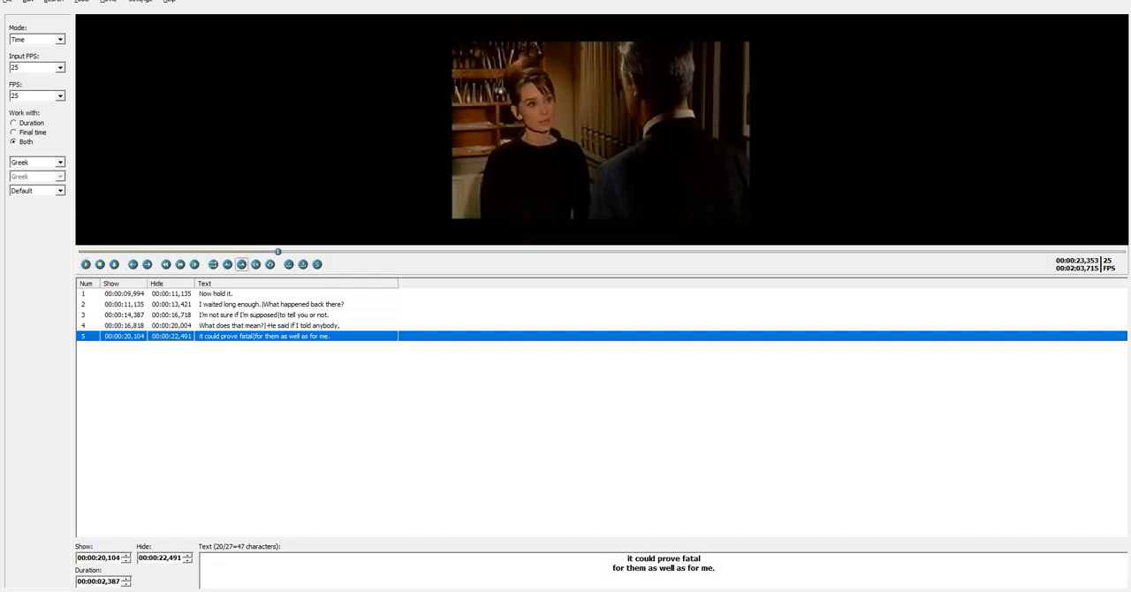
pyautogui.click(166, 264)
pyautogui.click(166, 264)
pyautogui.click(166, 264)
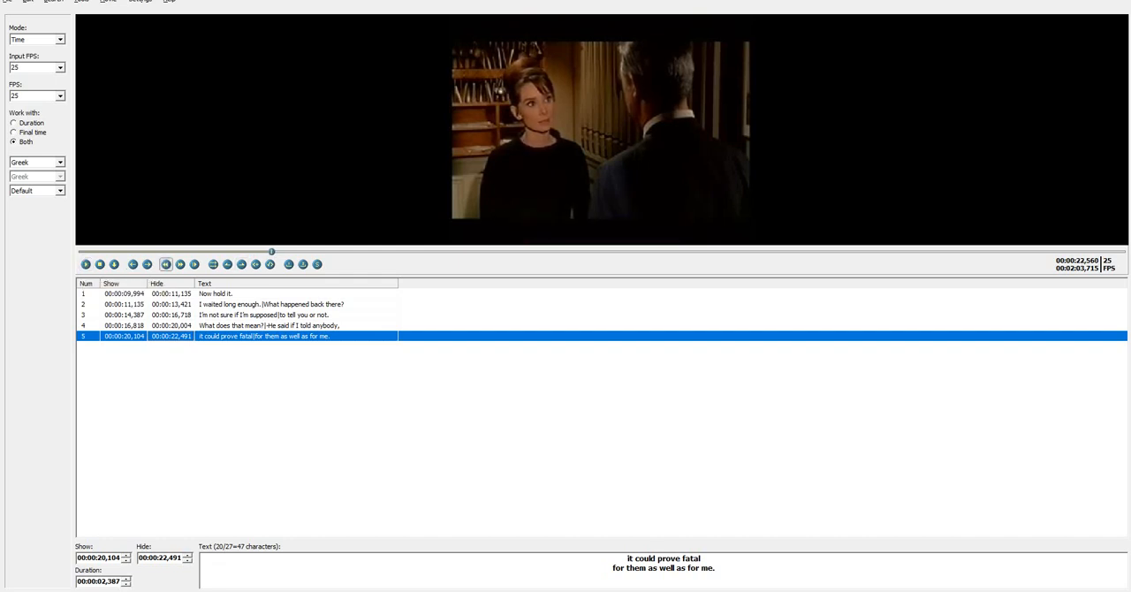
pyautogui.click(86, 264)
pyautogui.click(86, 265)
pyautogui.click(166, 264)
pyautogui.click(241, 265)
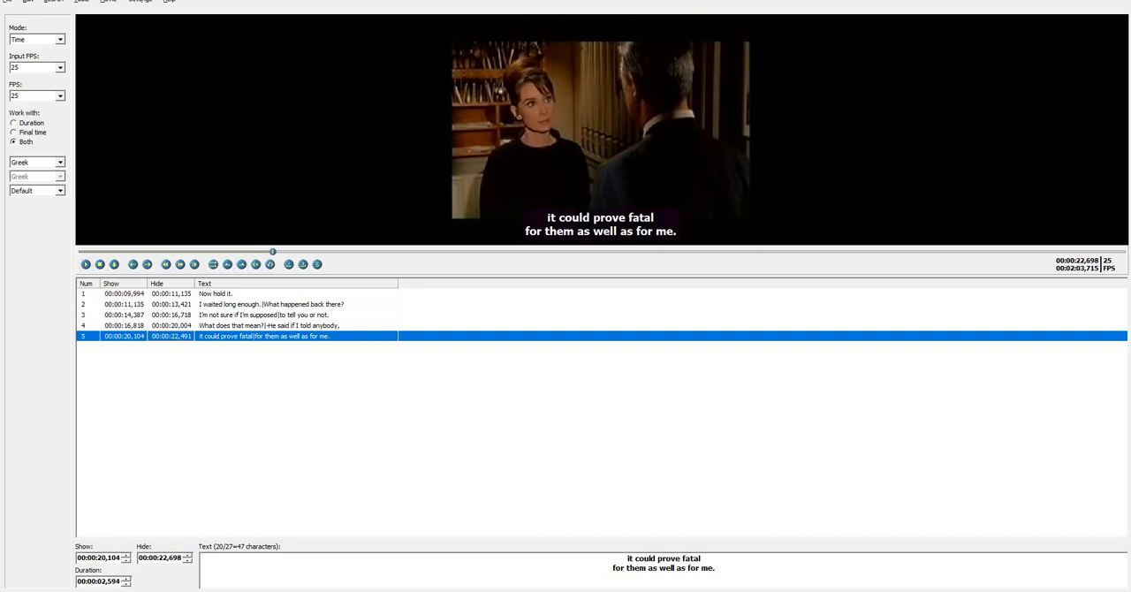
# Set the text color of the first subtitle, "Now hold it.", to magenta (#FF00FF)
pyautogui.click(269, 325)
pyautogui.click(269, 314)
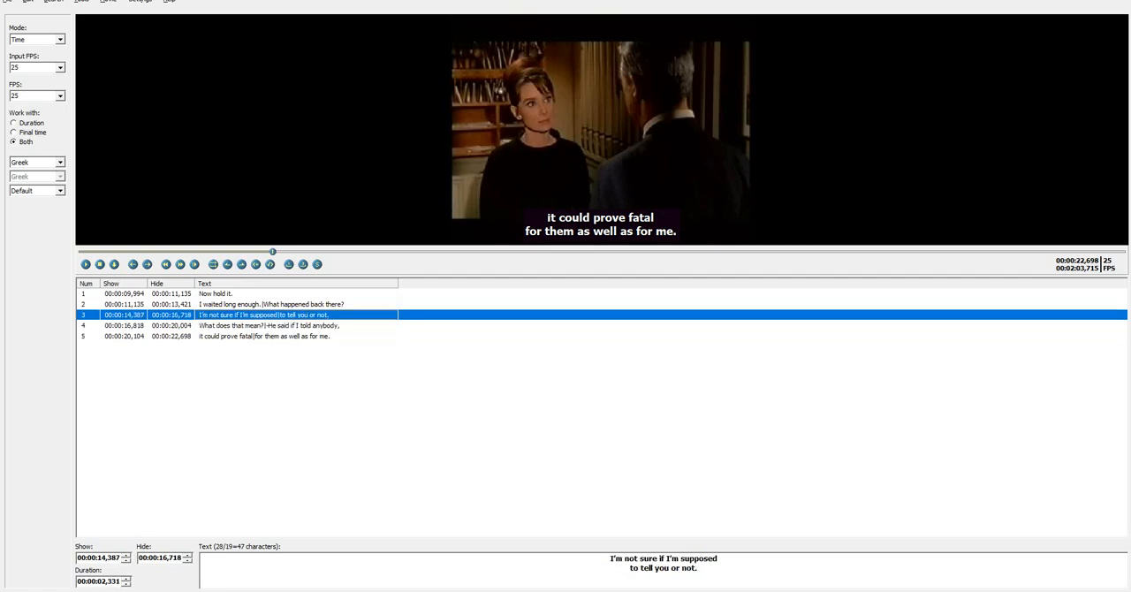
pyautogui.click(269, 294)
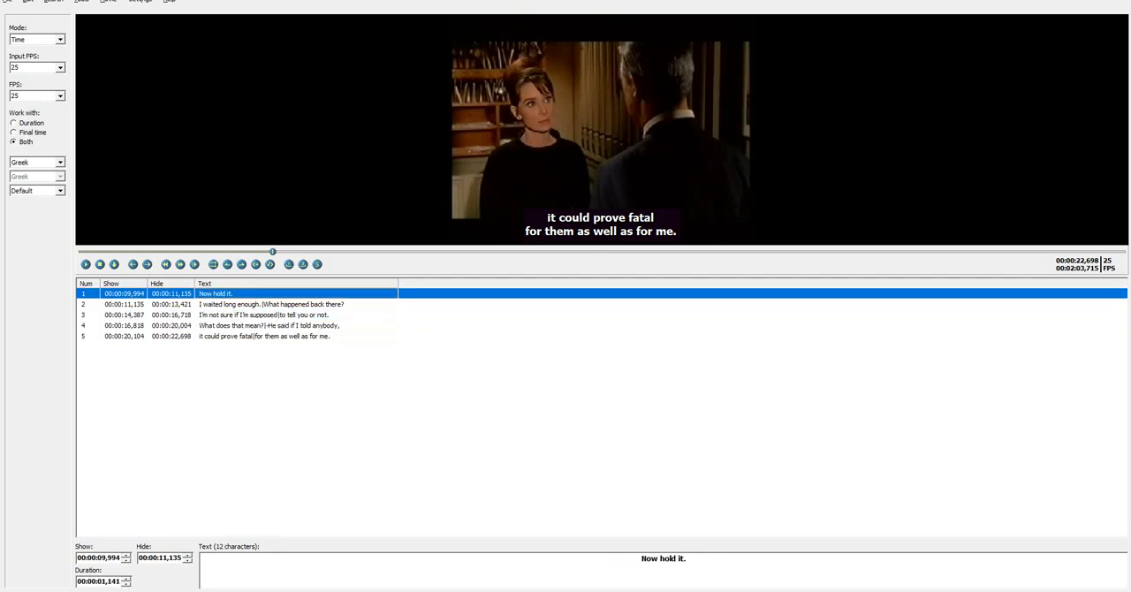
pyautogui.rightClick(219, 294)
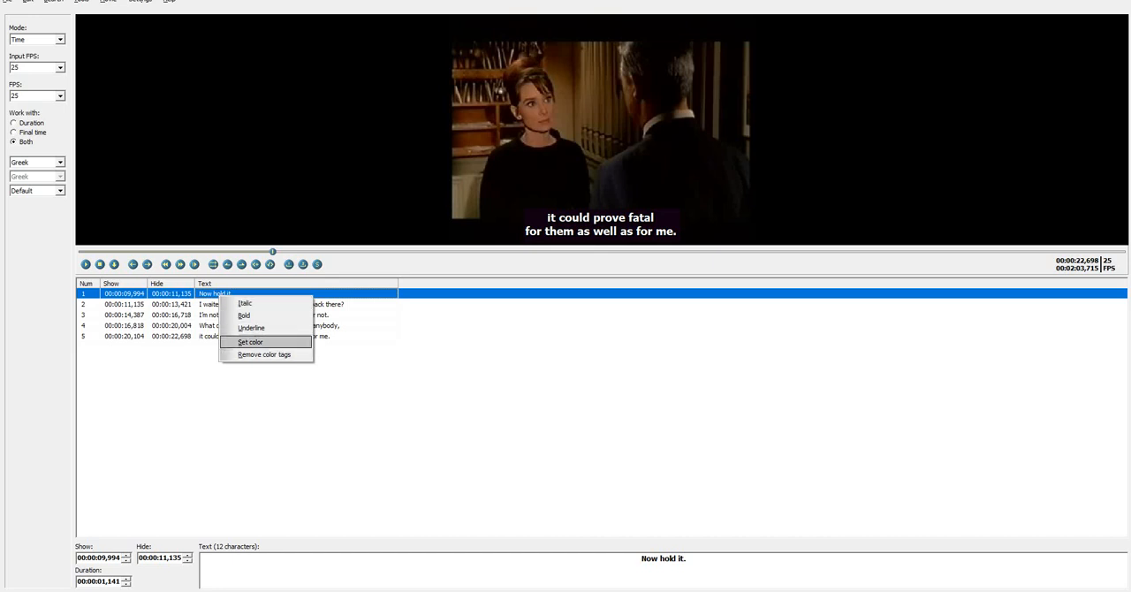
pyautogui.press('Return')
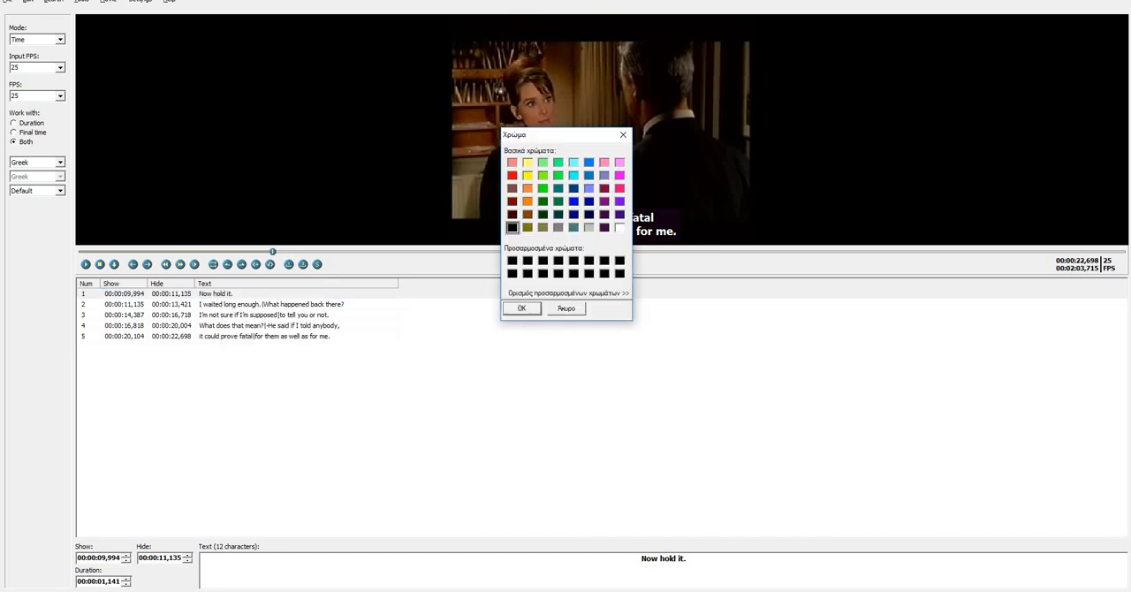
pyautogui.click(619, 176)
pyautogui.click(522, 308)
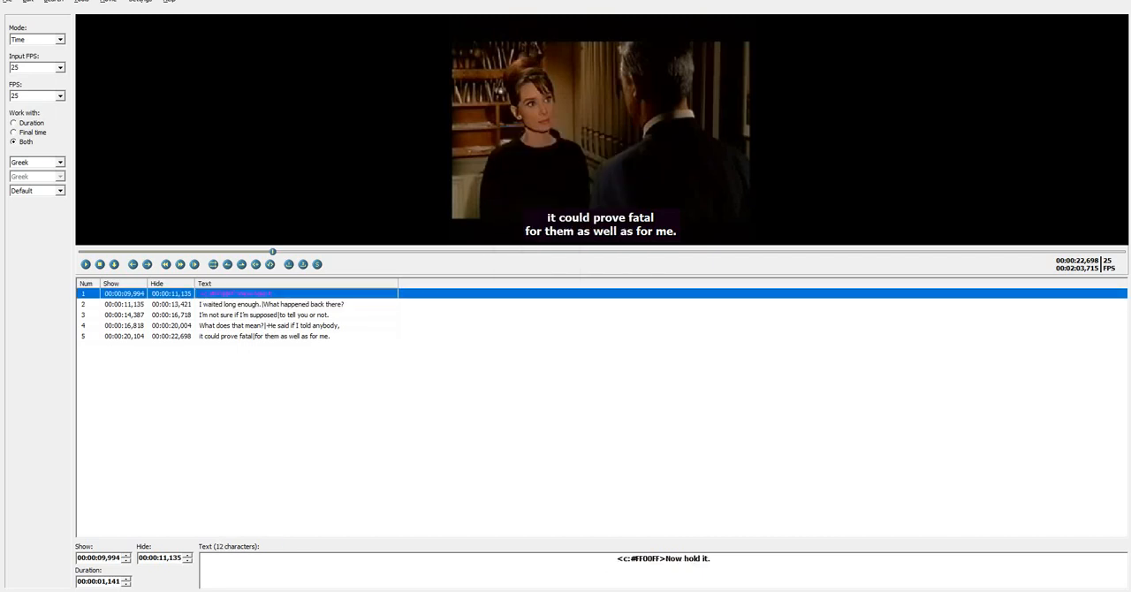
# Play the video from the beginning through the first subtitle, "Now hold it.", to preview its magenta text
pyautogui.moveTo(272, 251); pyautogui.dragTo(81, 251)
pyautogui.click(86, 265)
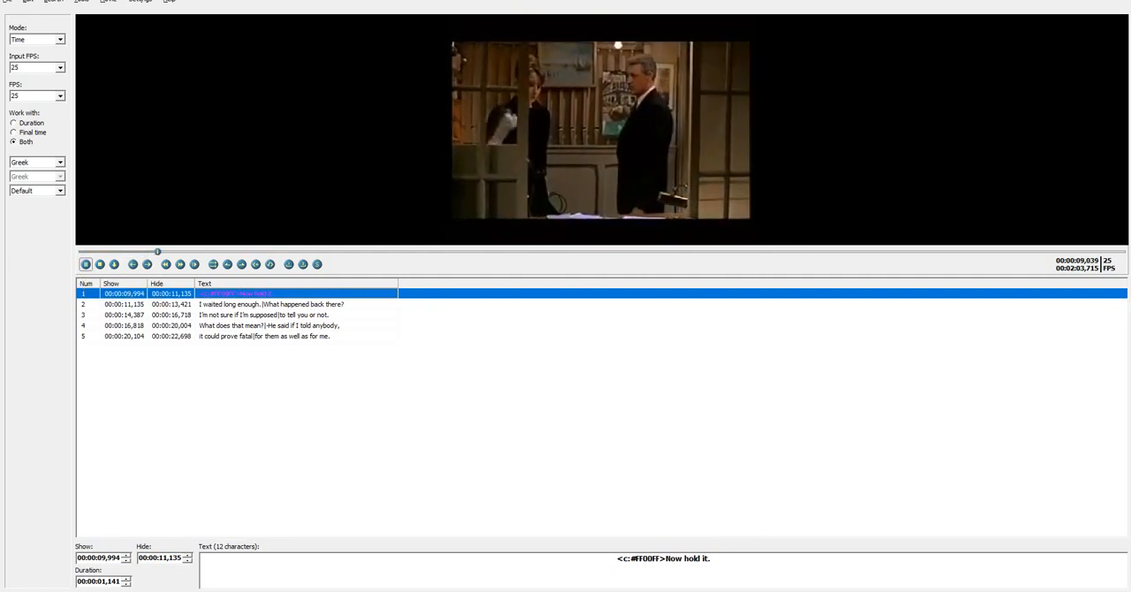
pyautogui.click(86, 264)
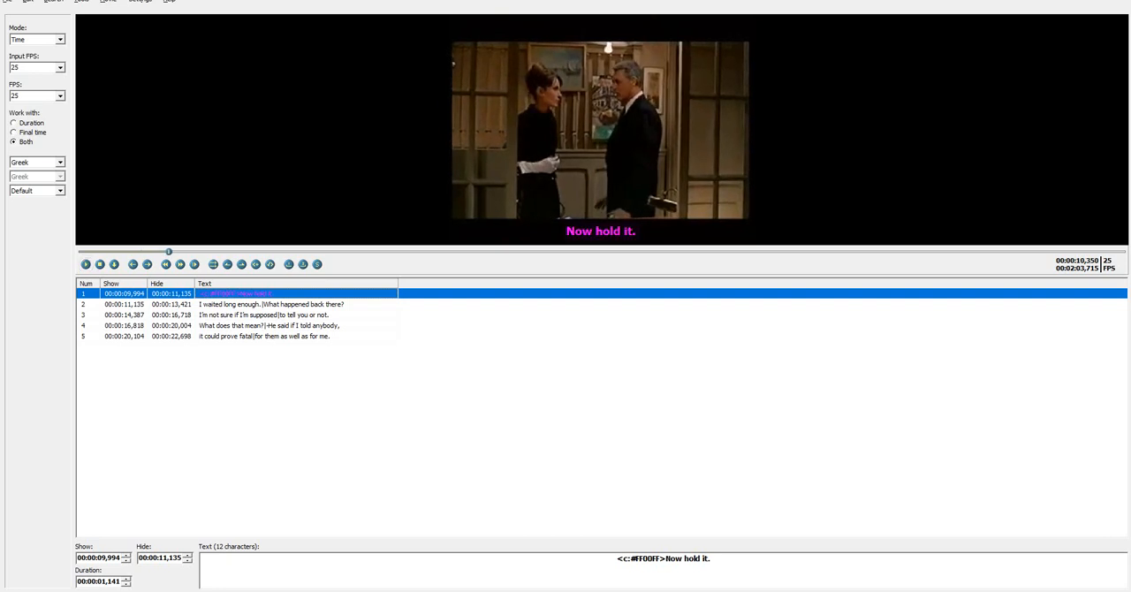
# Remove the color tags from the first subtitle, "Now hold it.", and replay its passage of the video
pyautogui.rightClick(241, 292)
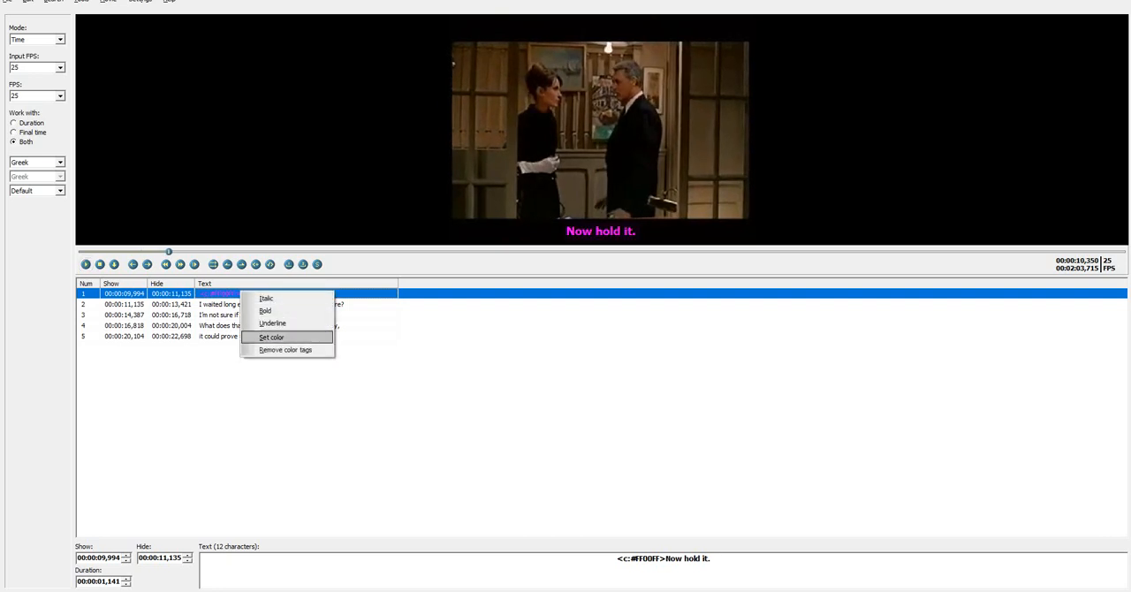
pyautogui.click(285, 350)
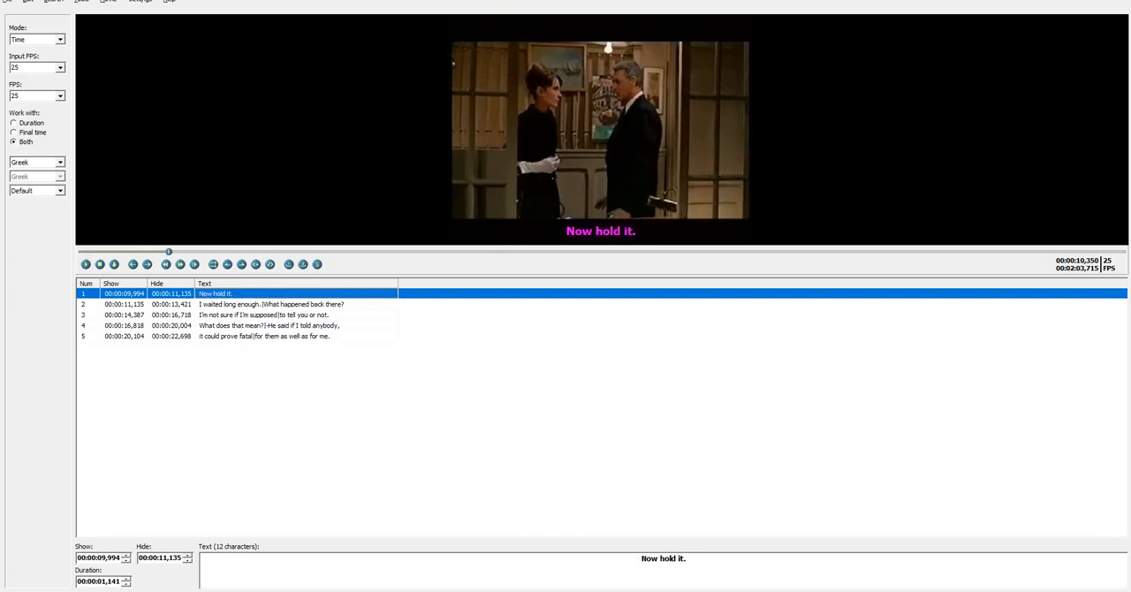
pyautogui.click(273, 304)
pyautogui.click(265, 293)
pyautogui.click(158, 252)
pyautogui.click(85, 264)
pyautogui.click(60, 162)
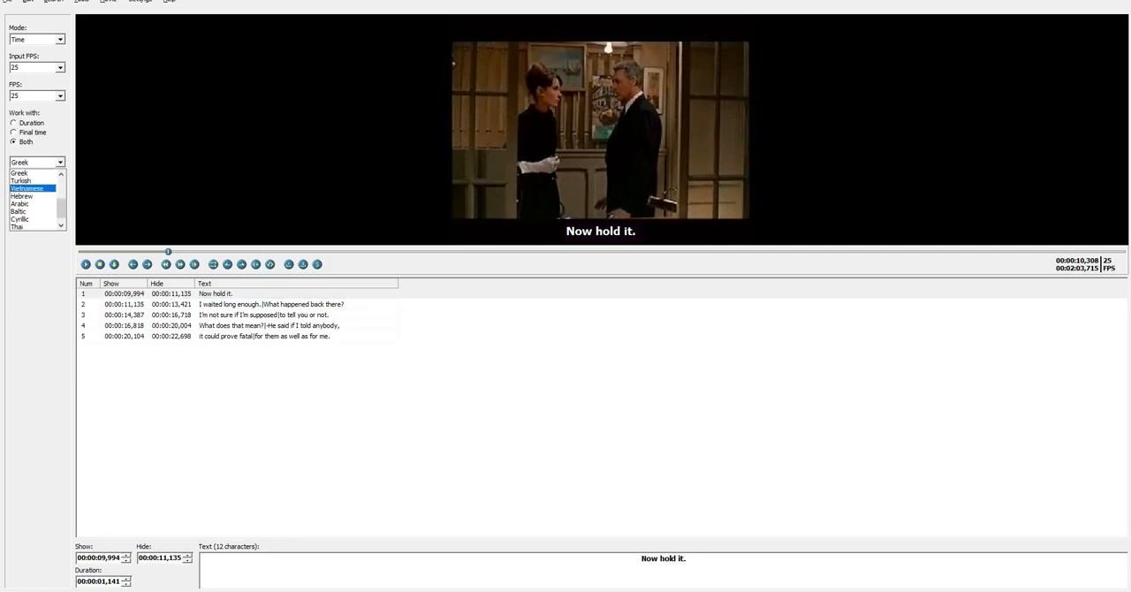
pyautogui.scroll(3, 35, 199)
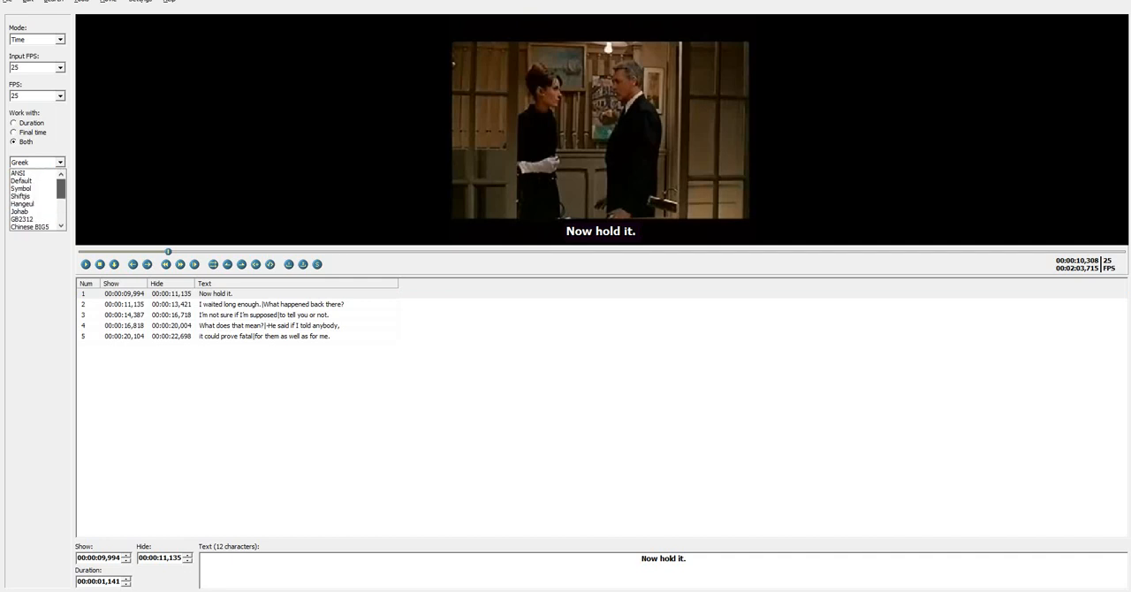
pyautogui.scroll(-3, 35, 199)
pyautogui.press('Escape')
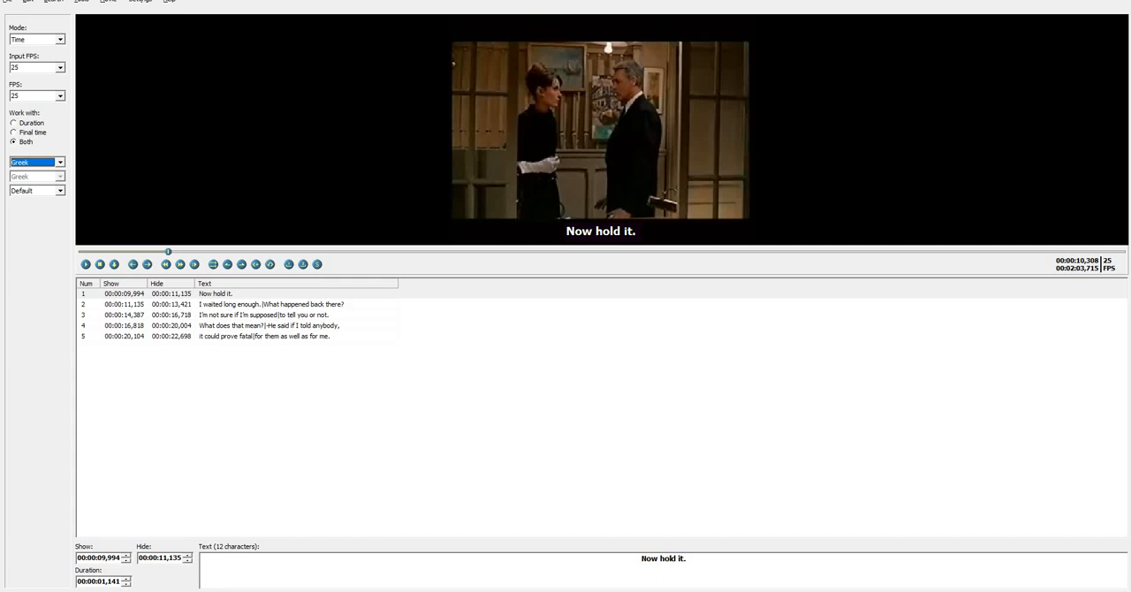
# Check the subtitles with Information and errors and fix the overlap at subtitle 2 and the missing space in subtitle 4
pyautogui.click(81, 2)
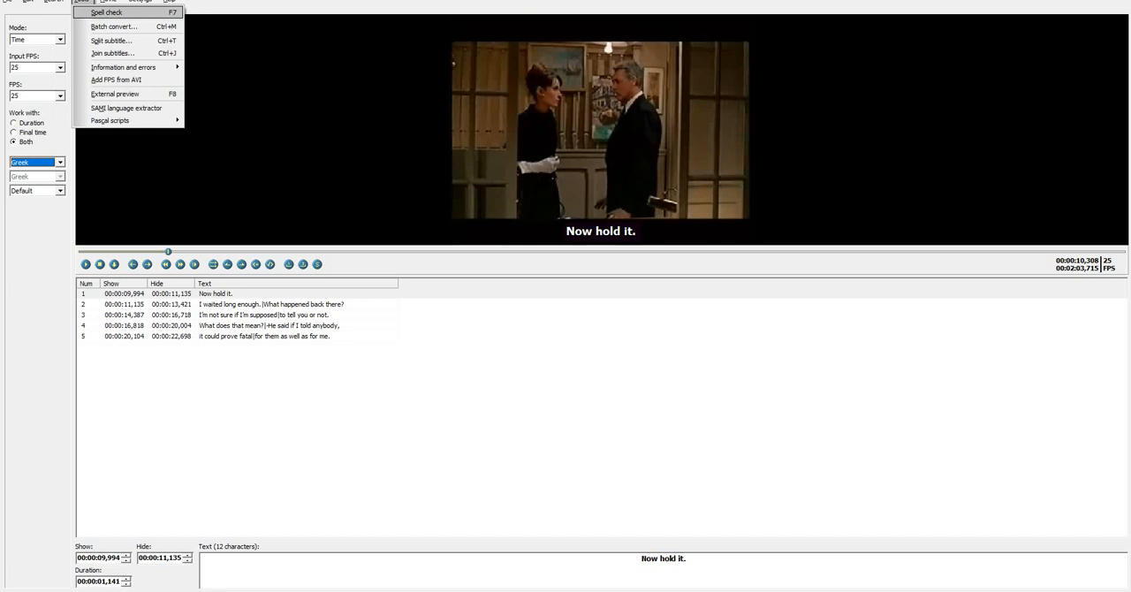
pyautogui.moveTo(123, 67)
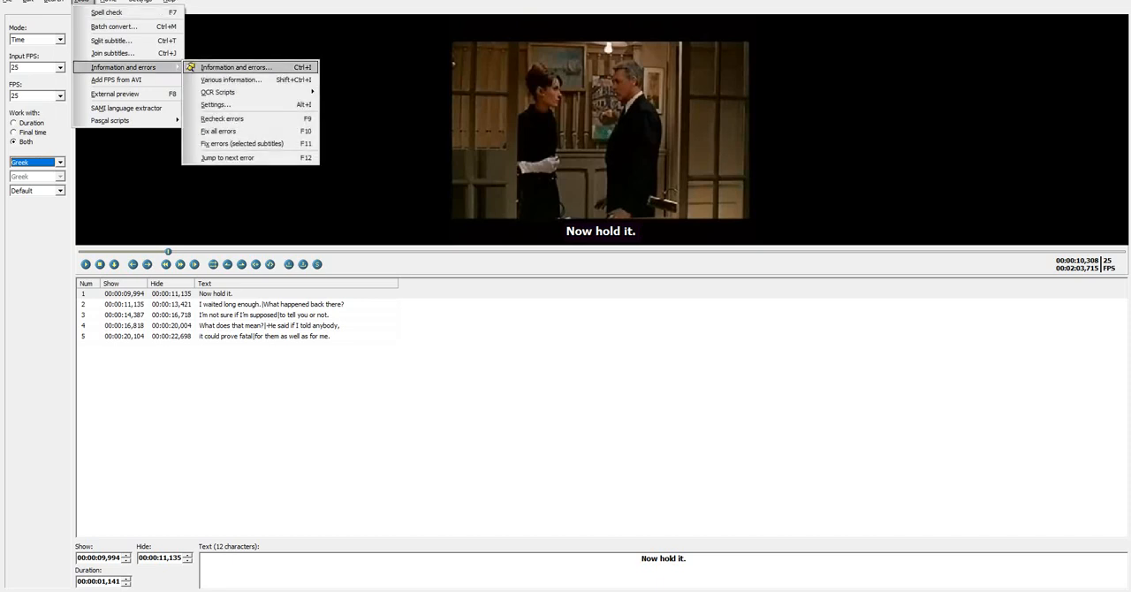
pyautogui.click(234, 67)
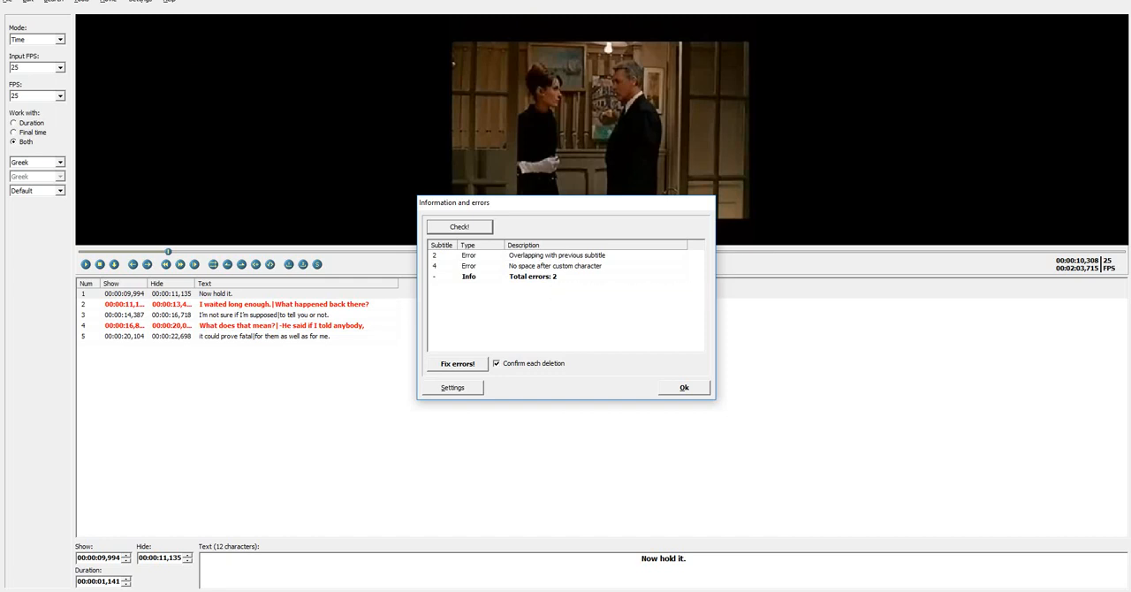
pyautogui.moveTo(534, 203); pyautogui.dragTo(623, 117)
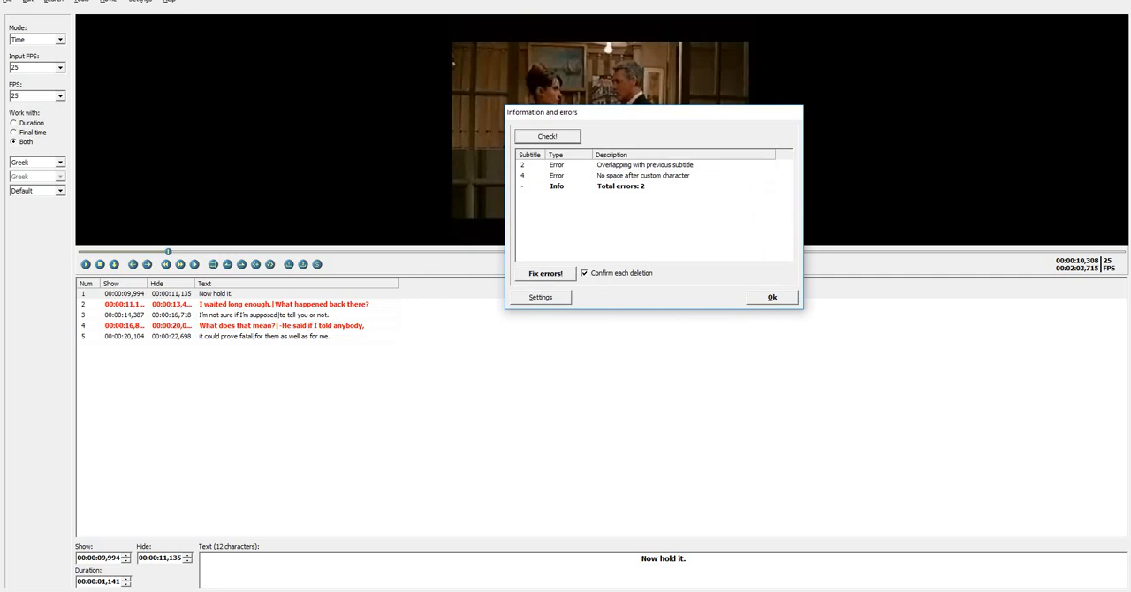
pyautogui.click(644, 166)
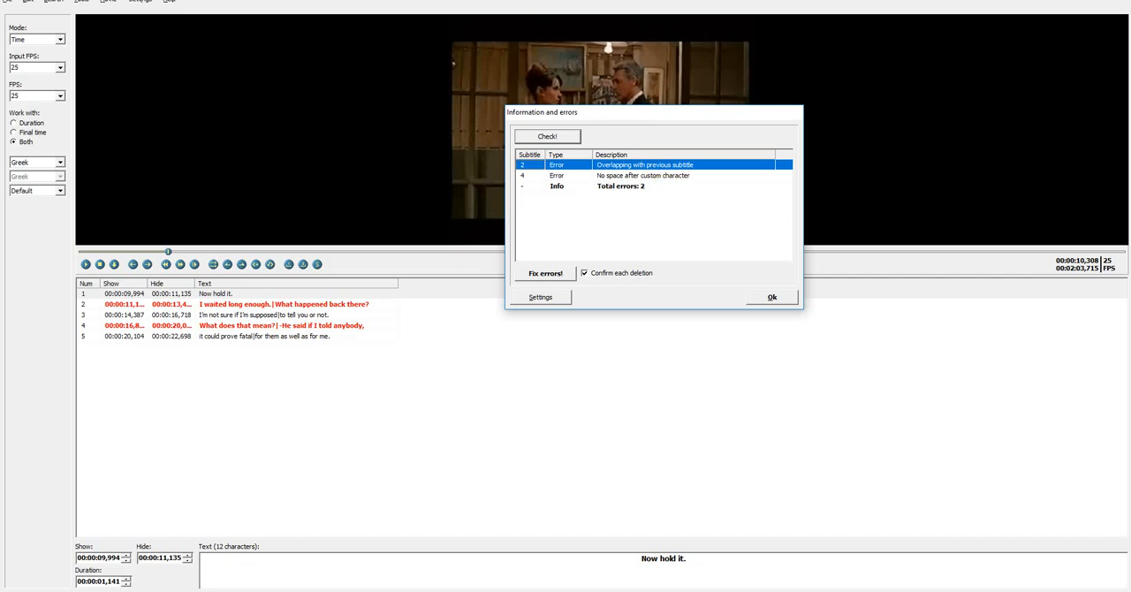
pyautogui.click(545, 274)
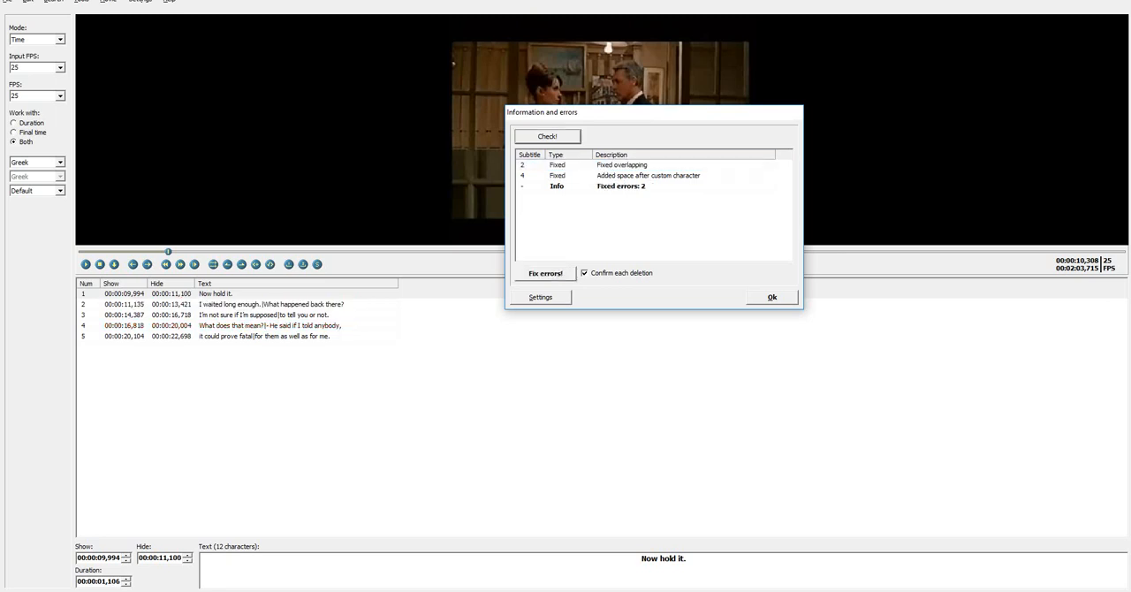
# Run the error check on the fixed subtitles again and close the Information and errors dialog
pyautogui.click(622, 165)
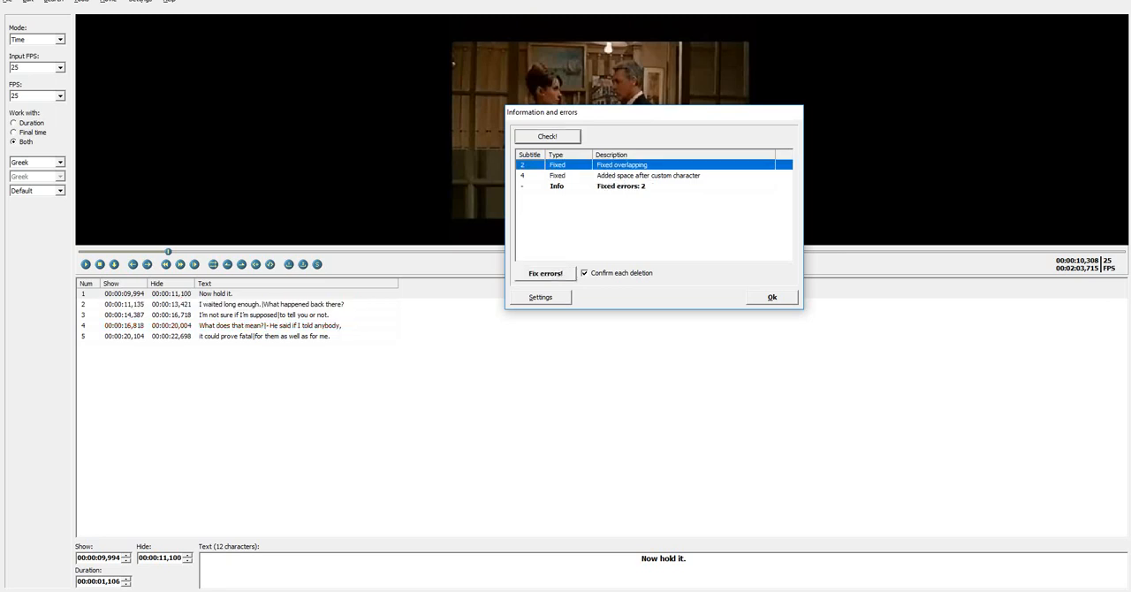
pyautogui.click(548, 137)
pyautogui.click(621, 165)
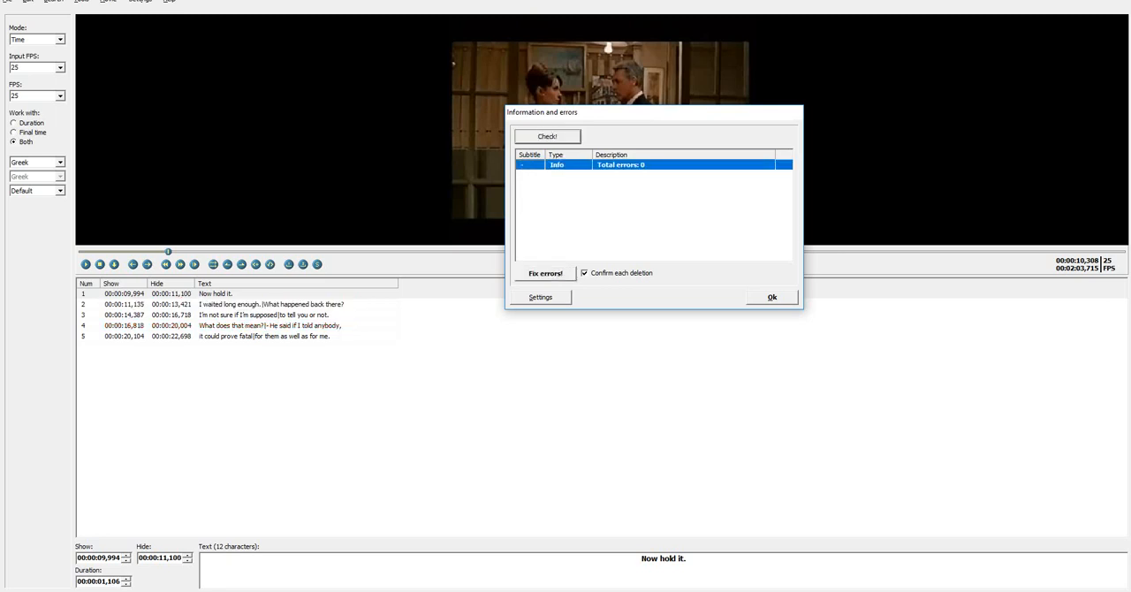
pyautogui.click(771, 298)
# Select the second subtitle and widen the Show and Hide columns of the subtitle list
pyautogui.click(759, 294)
pyautogui.click(759, 304)
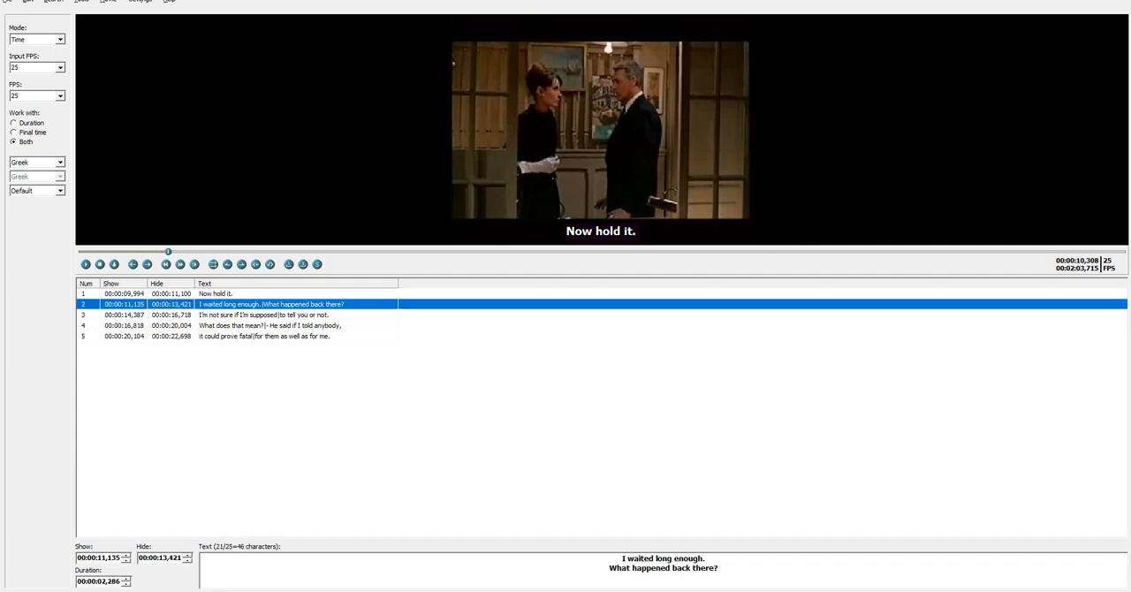
pyautogui.moveTo(148, 283); pyautogui.dragTo(298, 283)
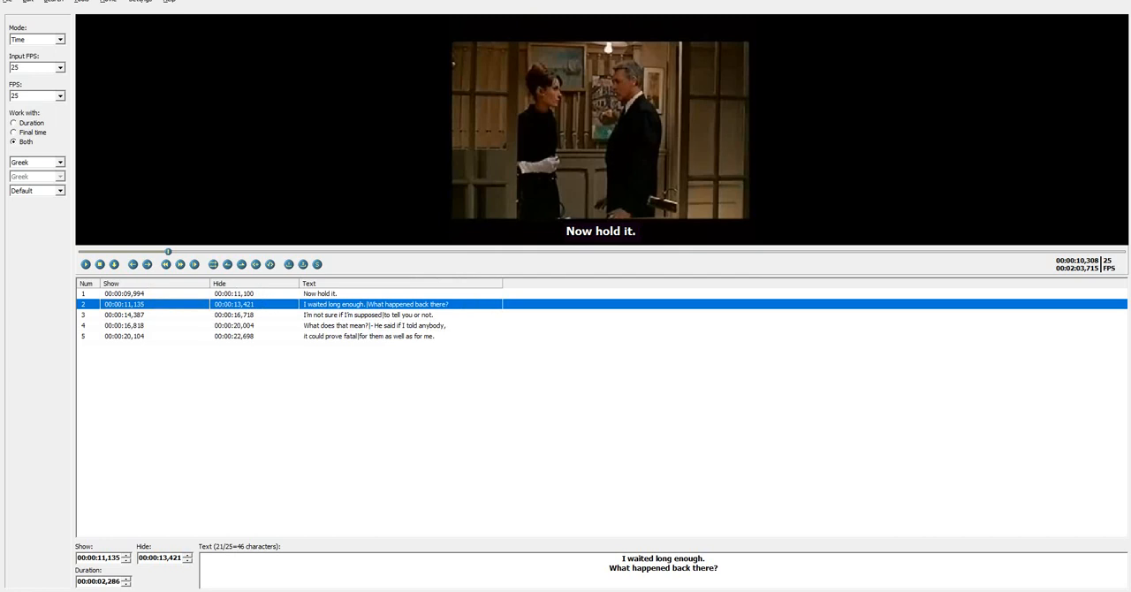
# Recheck all subtitles with Information and errors and play the video from the beginning to just past the fifth subtitle
pyautogui.click(81, 2)
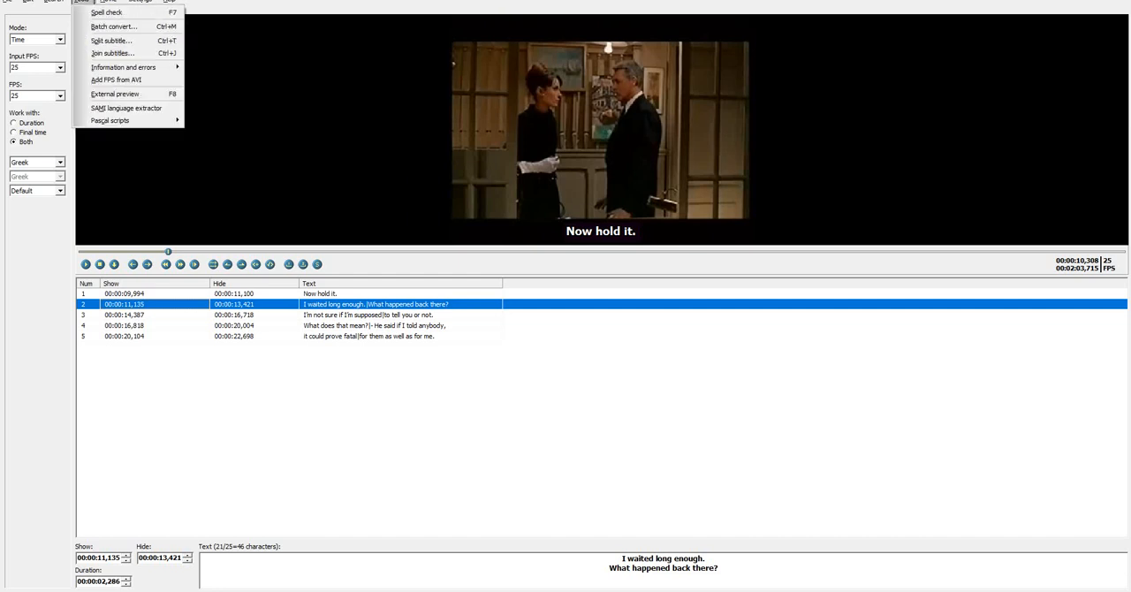
pyautogui.moveTo(124, 67)
pyautogui.click(220, 67)
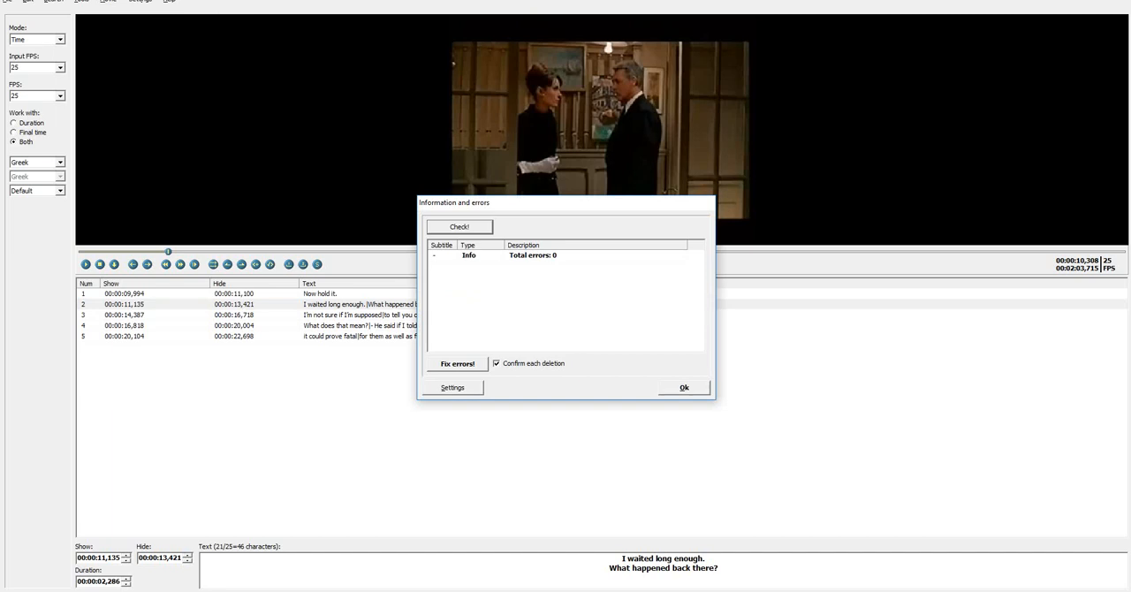
pyautogui.press('Escape')
pyautogui.moveTo(168, 252); pyautogui.dragTo(80, 252)
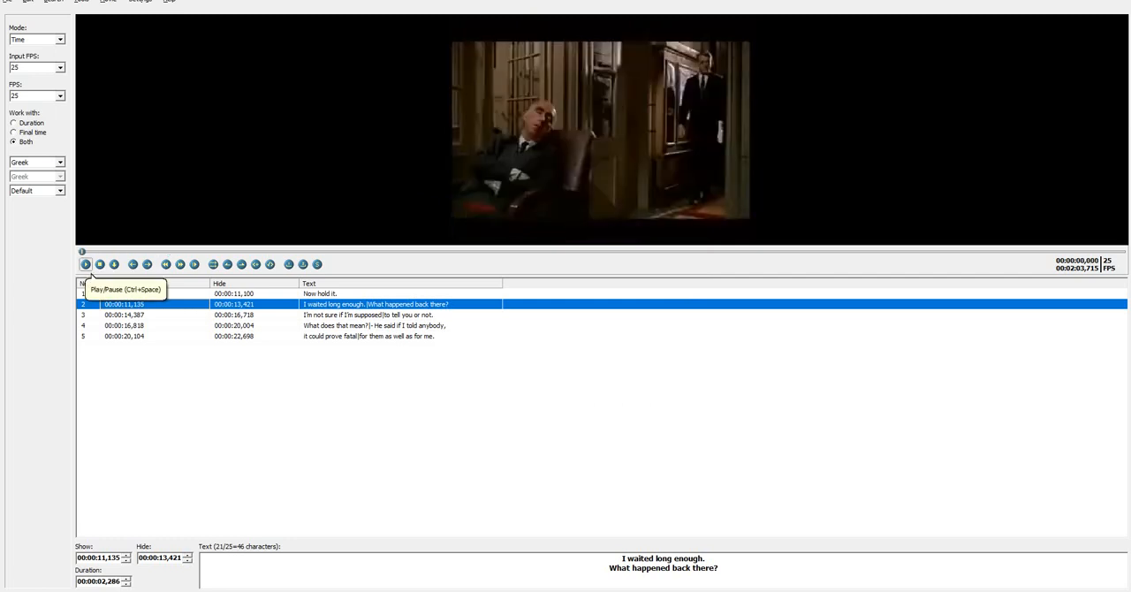
pyautogui.click(86, 264)
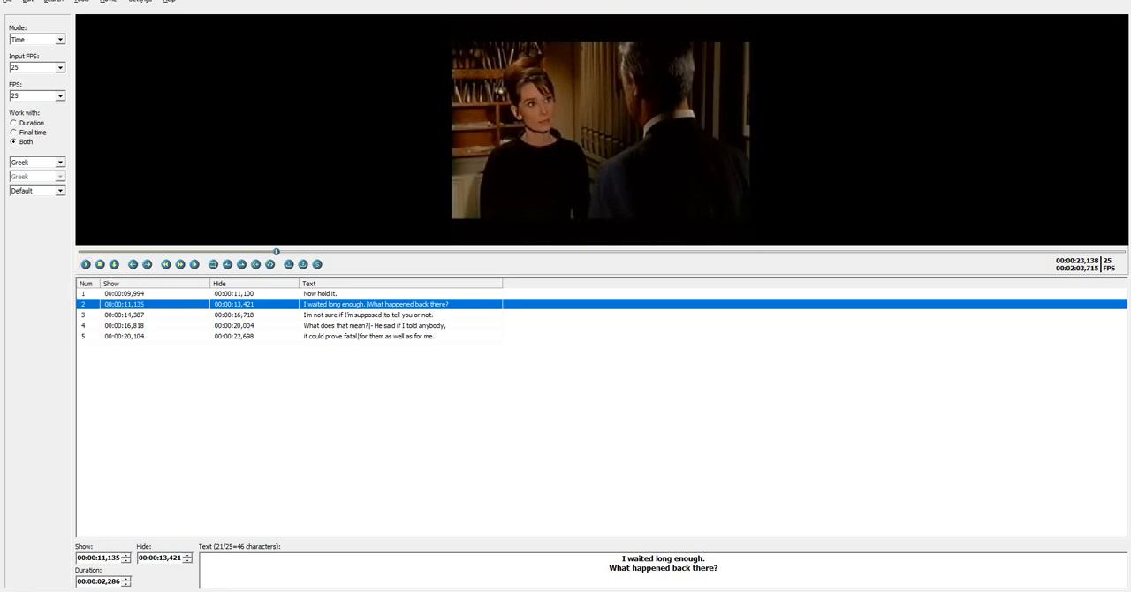
# Save the subtitles in SubRip format as SubRip.srt in the SW Session folder
pyautogui.click(7, 2)
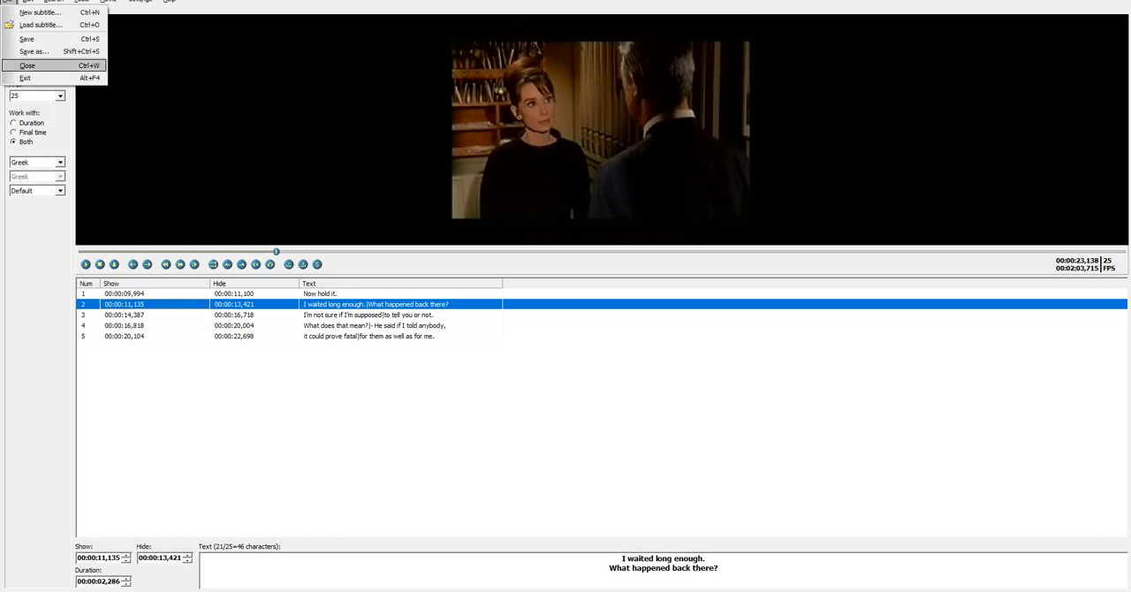
pyautogui.click(36, 52)
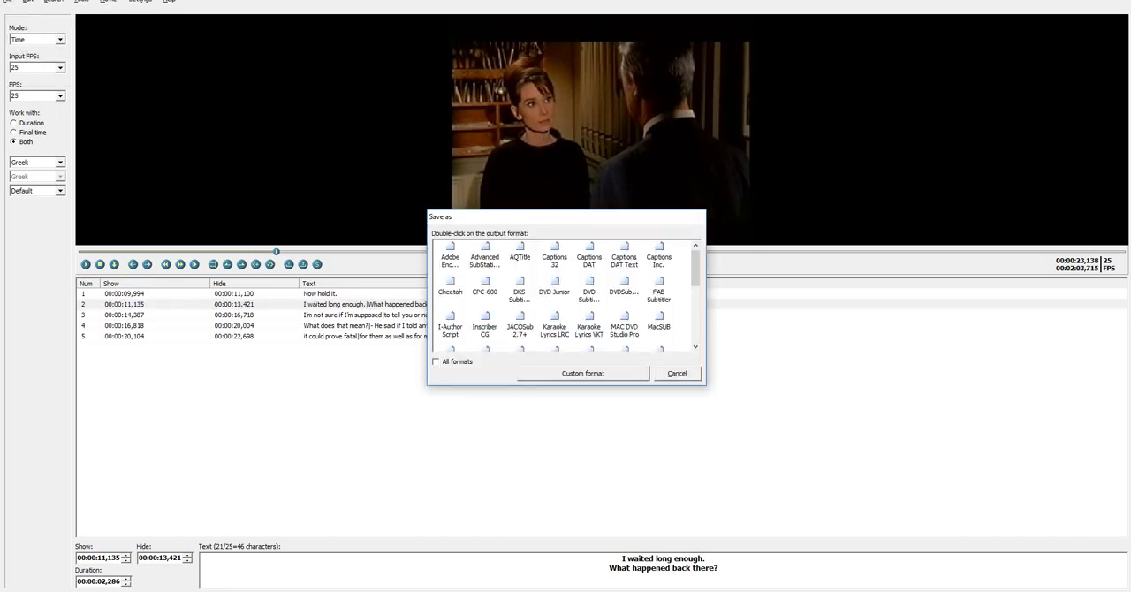
pyautogui.click(583, 374)
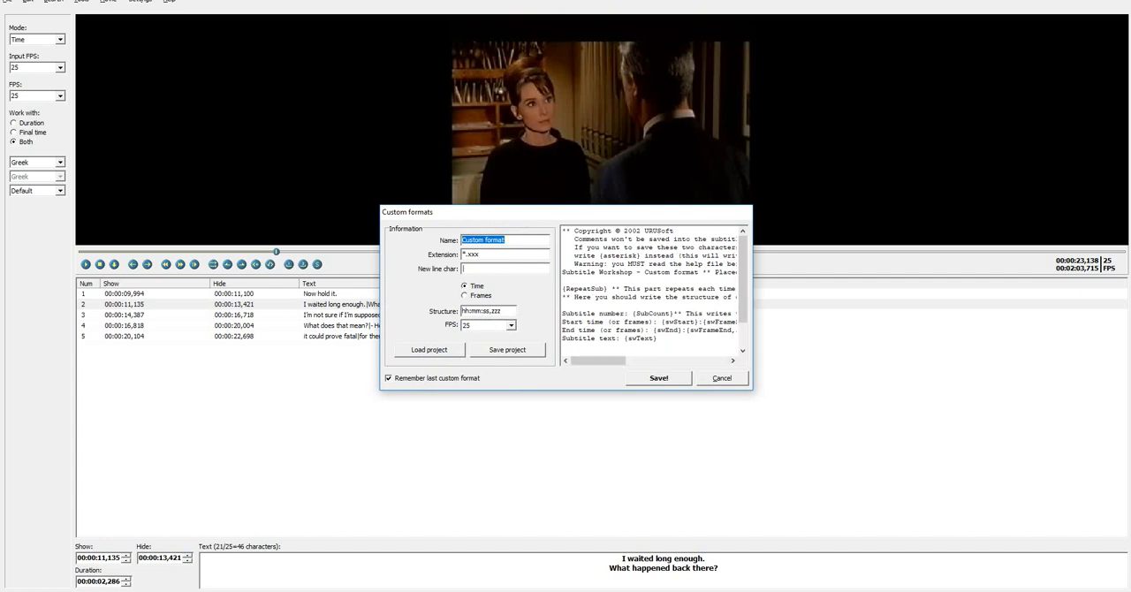
pyautogui.press('Escape')
pyautogui.click(435, 361)
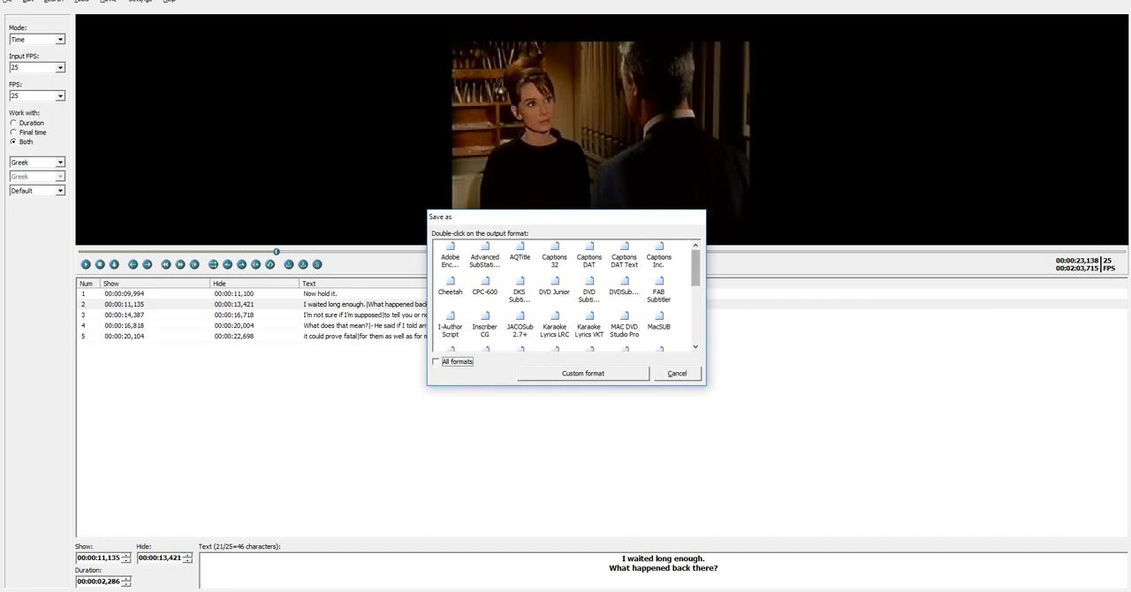
pyautogui.moveTo(695, 268); pyautogui.dragTo(695, 324)
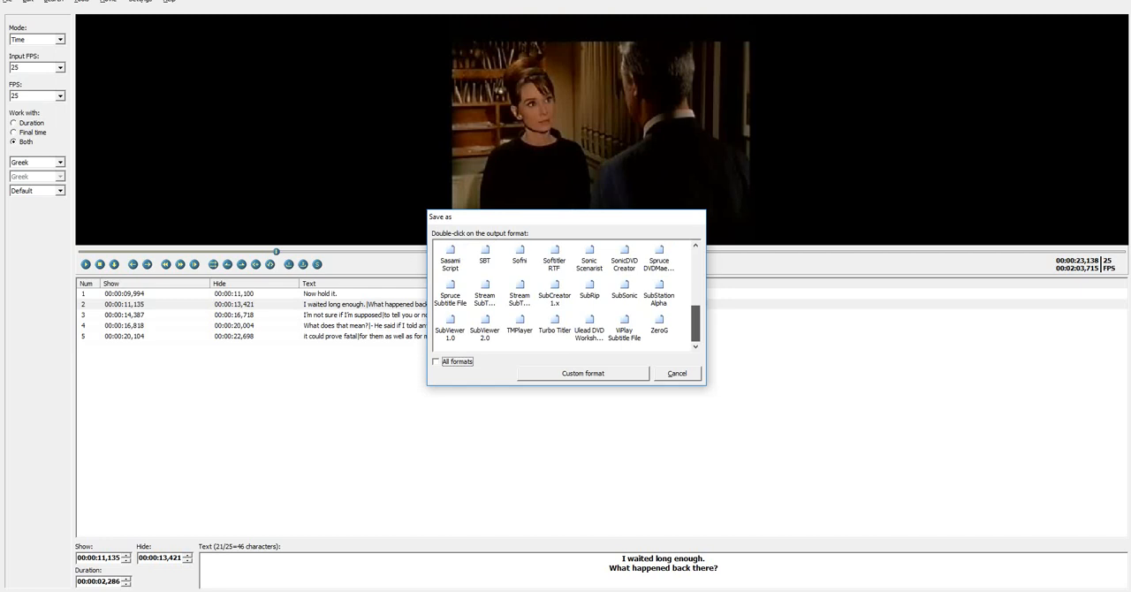
pyautogui.moveTo(696, 325); pyautogui.dragTo(695, 323)
pyautogui.click(590, 292)
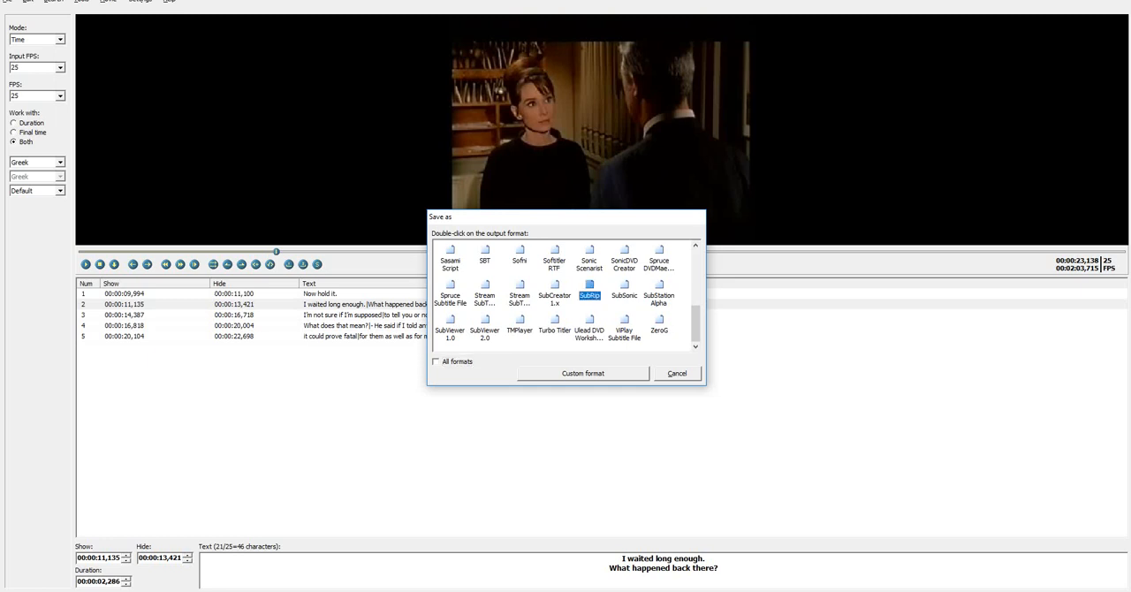
pyautogui.doubleClick(590, 292)
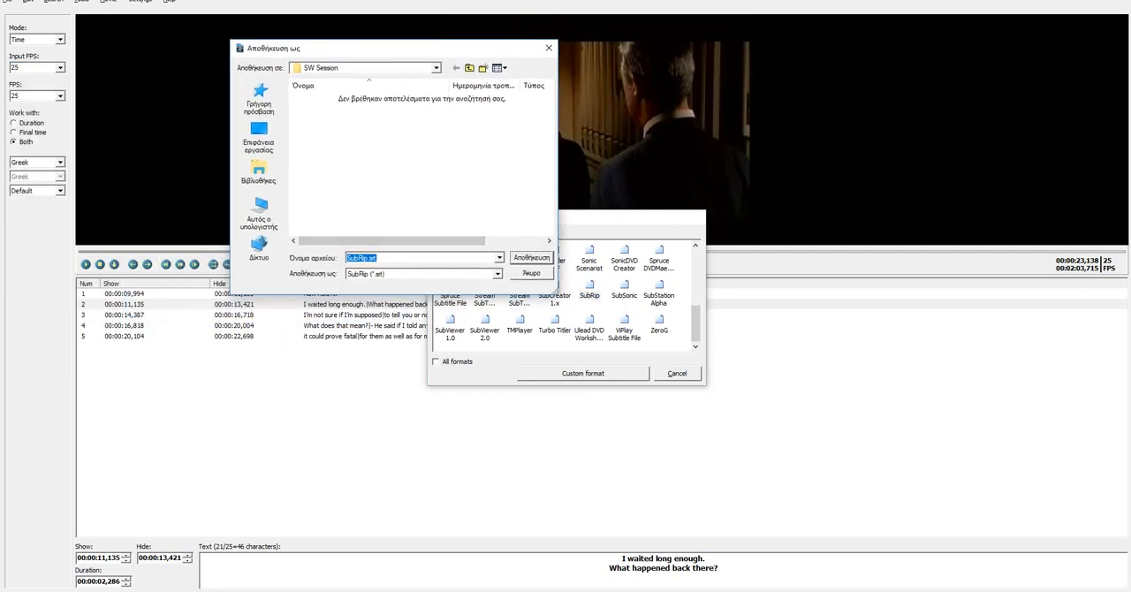
pyautogui.press('Tab')
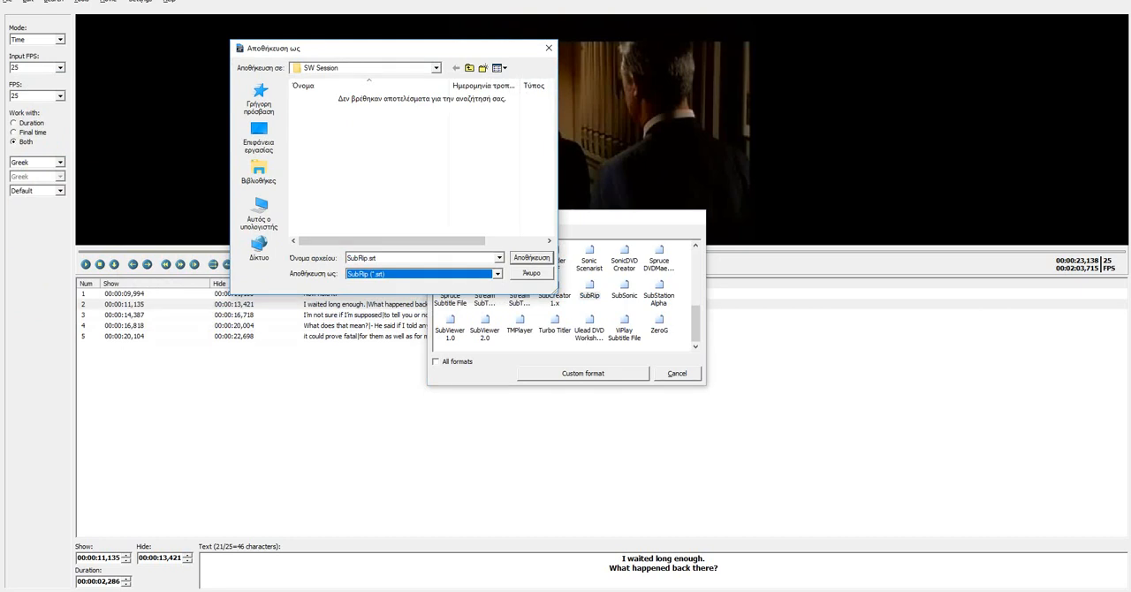
pyautogui.press('Return')
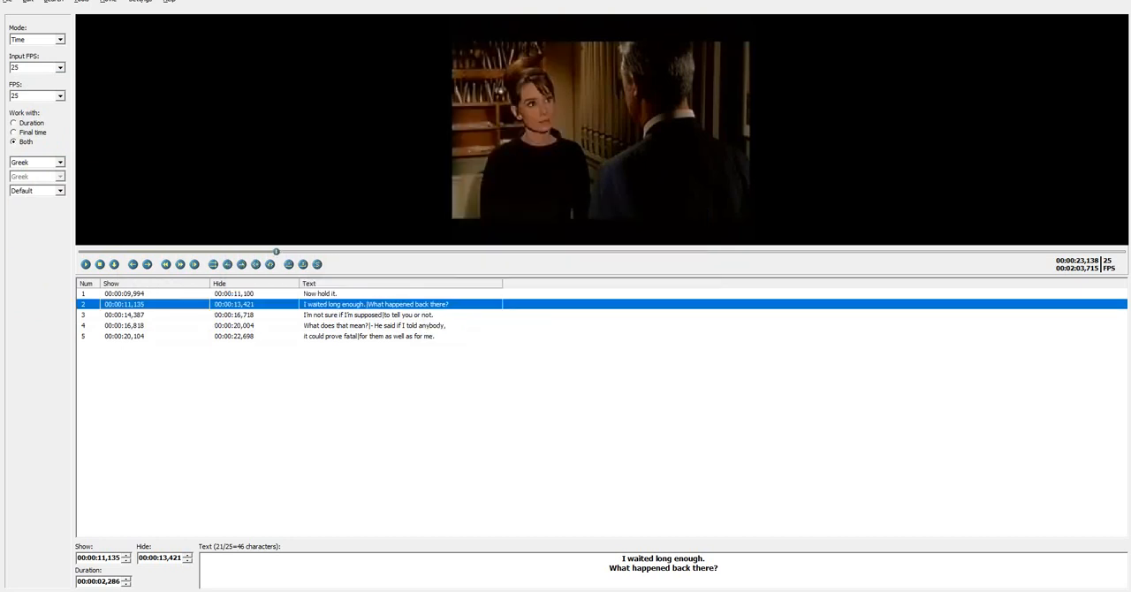
pyautogui.click(7, 2)
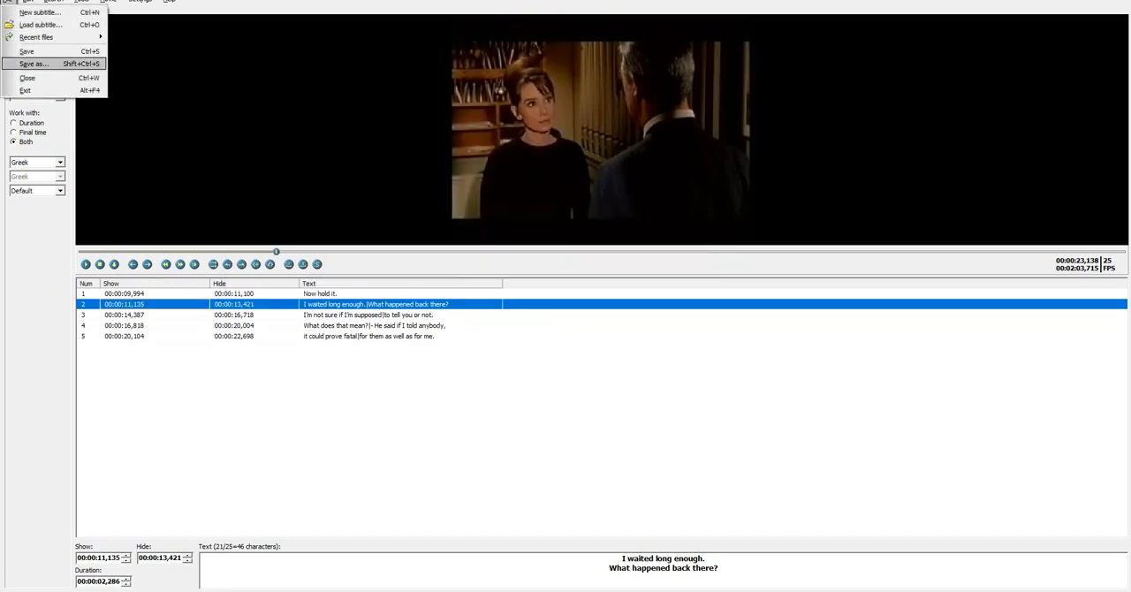
pyautogui.press('Return')
pyautogui.moveTo(695, 268); pyautogui.dragTo(695, 324)
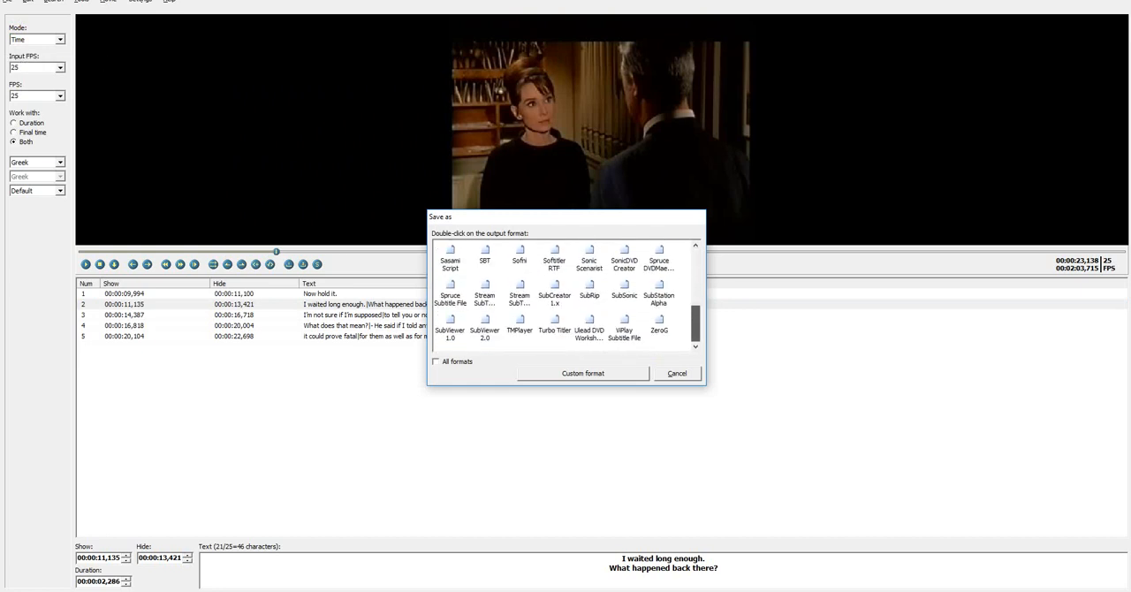
pyautogui.click(676, 373)
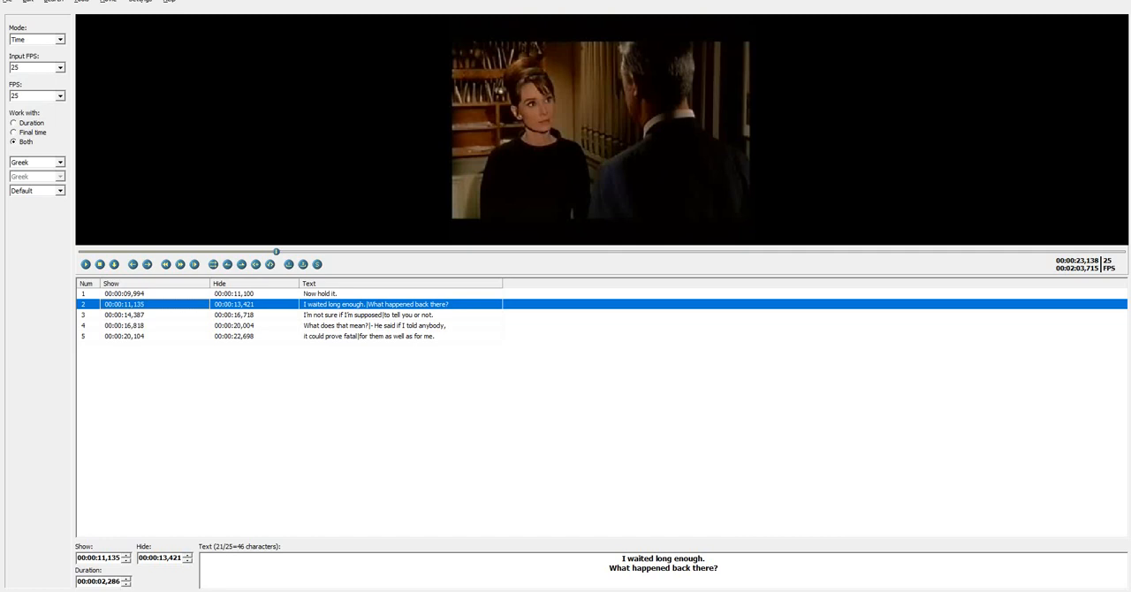
# Open SubRip.srt from the SW Session folder in Notepad to inspect its timings and text, dismiss the Citrix update notice, and return to the subtitle editor
pyautogui.click(131, 591)
pyautogui.click(81, 555)
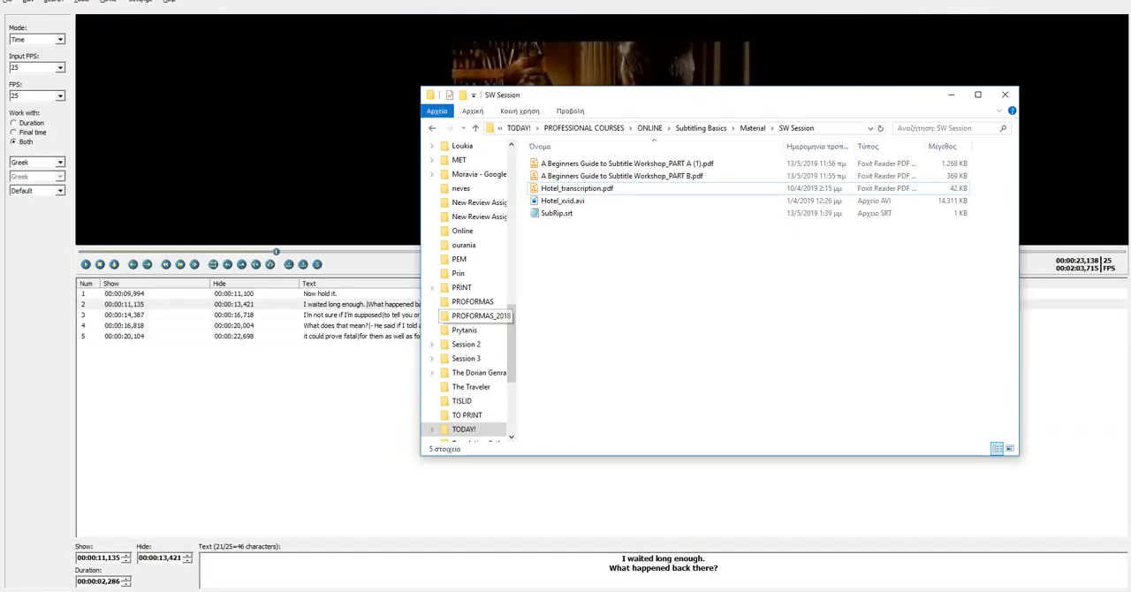
pyautogui.click(555, 213)
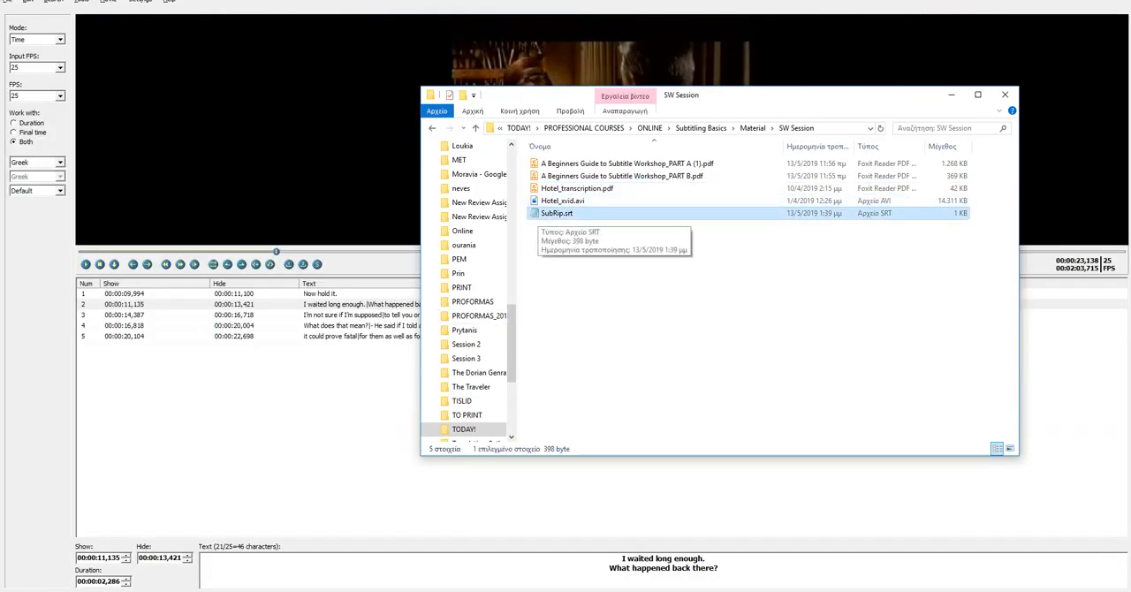
pyautogui.doubleClick(555, 213)
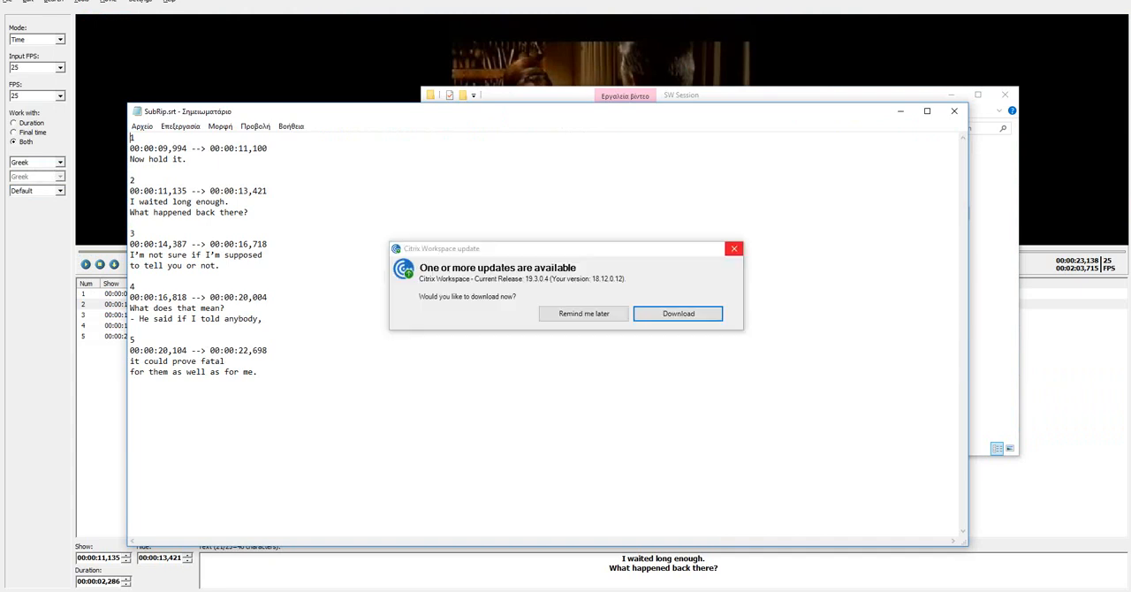
pyautogui.click(733, 249)
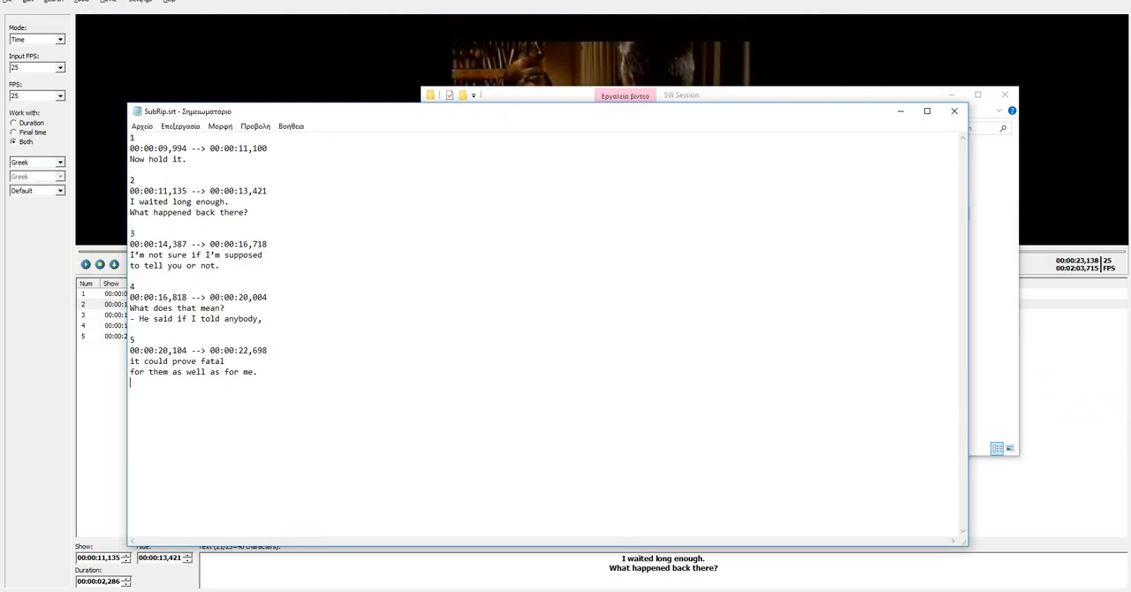
pyautogui.click(954, 110)
pyautogui.click(951, 94)
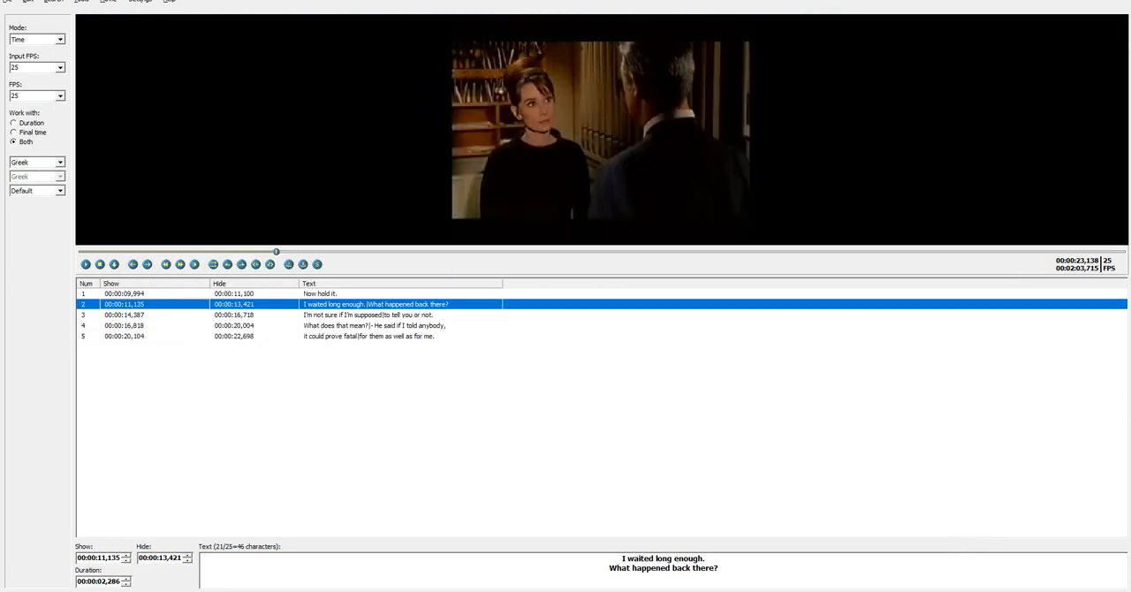